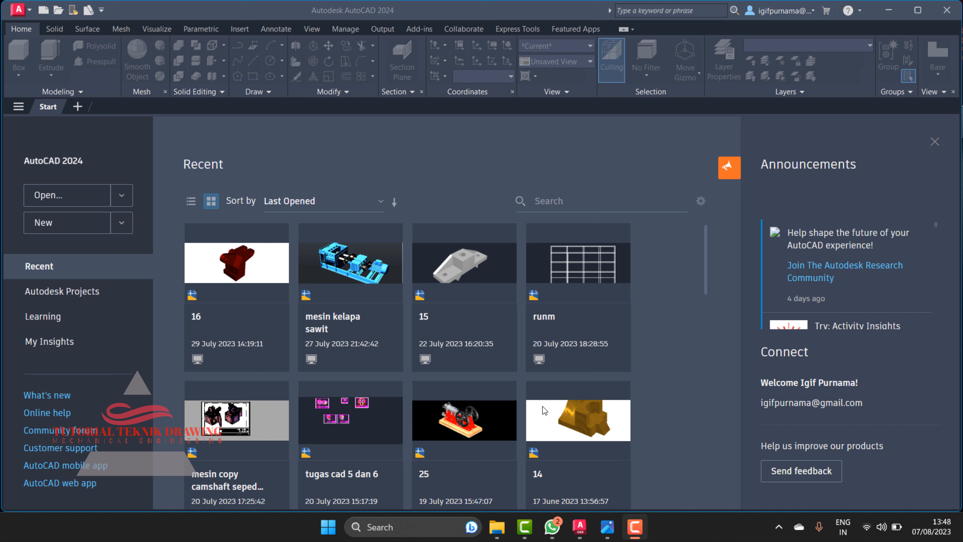
Bring up the Fig. 1 reference image, return to AutoCAD and create a new drawing
left_click_drag(607, 528, 669, 530)
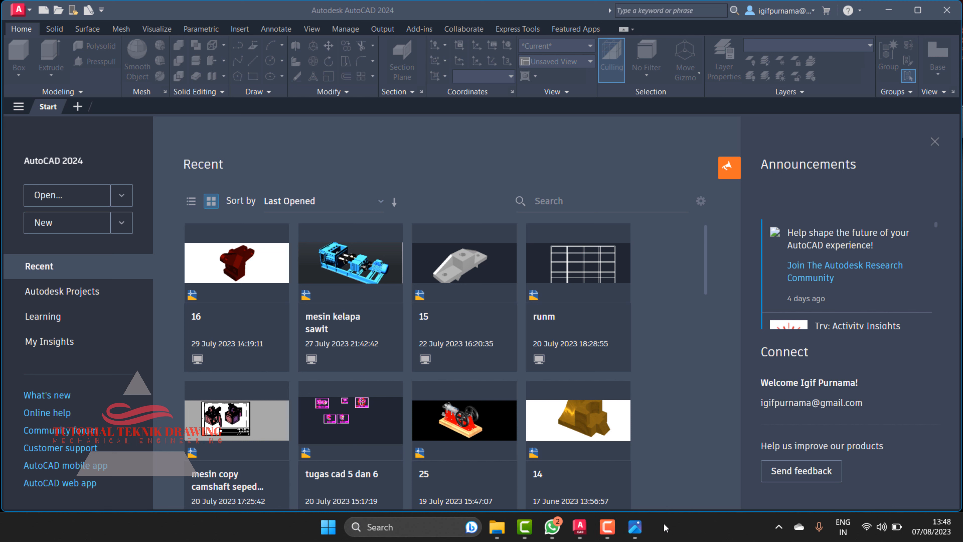
left_click(636, 527)
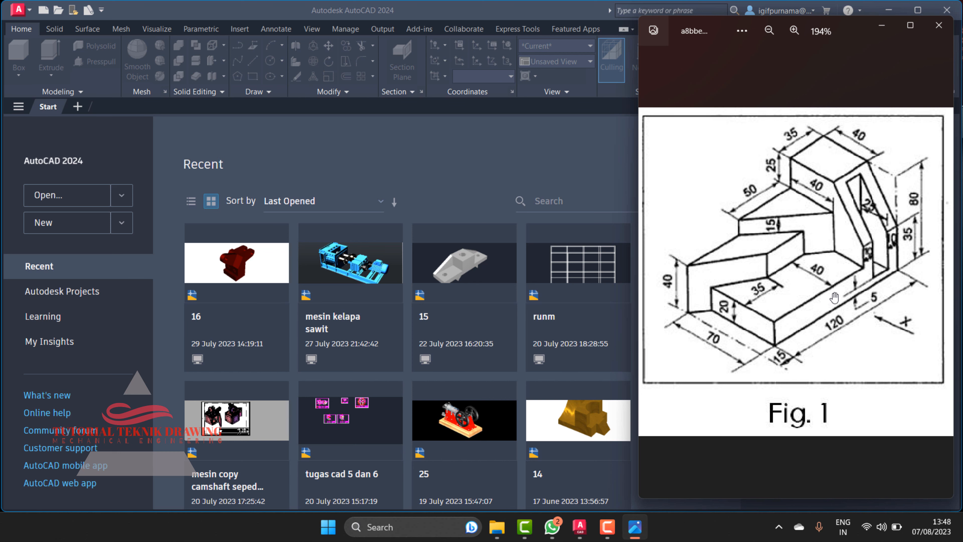
left_click(421, 156)
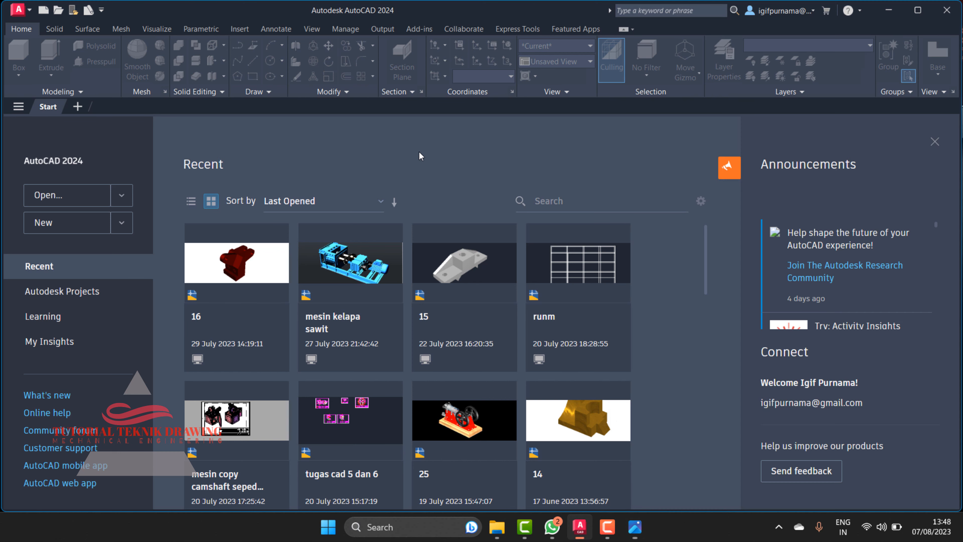
left_click(44, 224)
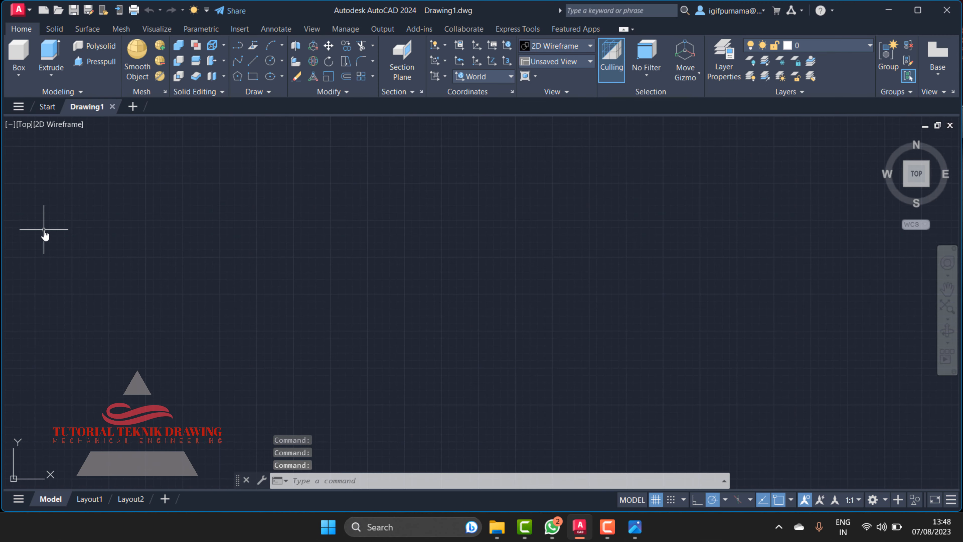
Check the reference image and draw a 70-unit line straight down as the left edge of the base outline
left_click(636, 527)
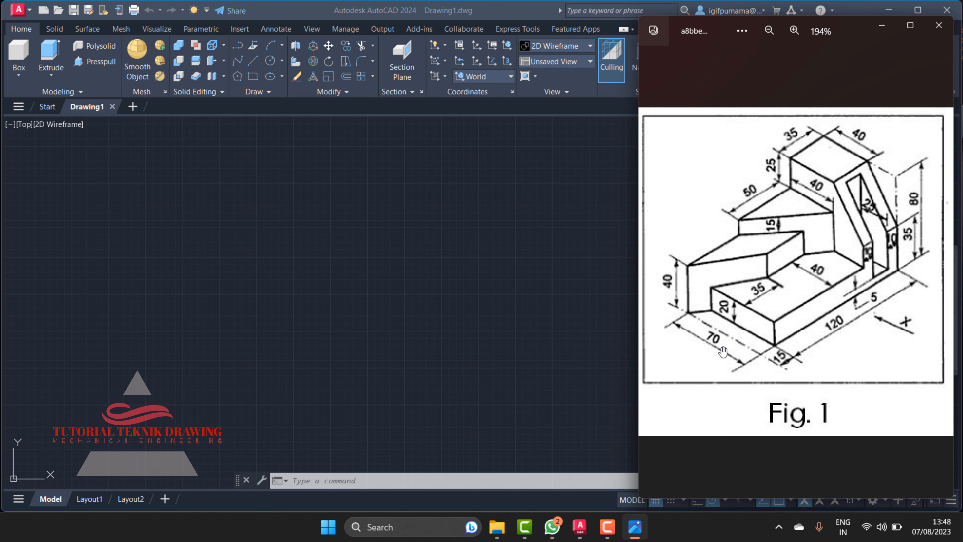
left_click(469, 241)
left_click(252, 61)
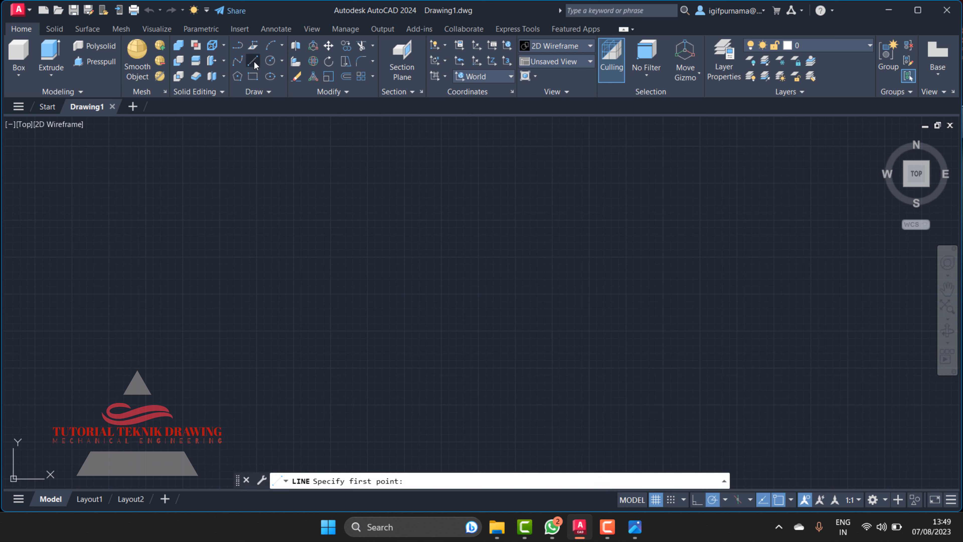
left_click(397, 265)
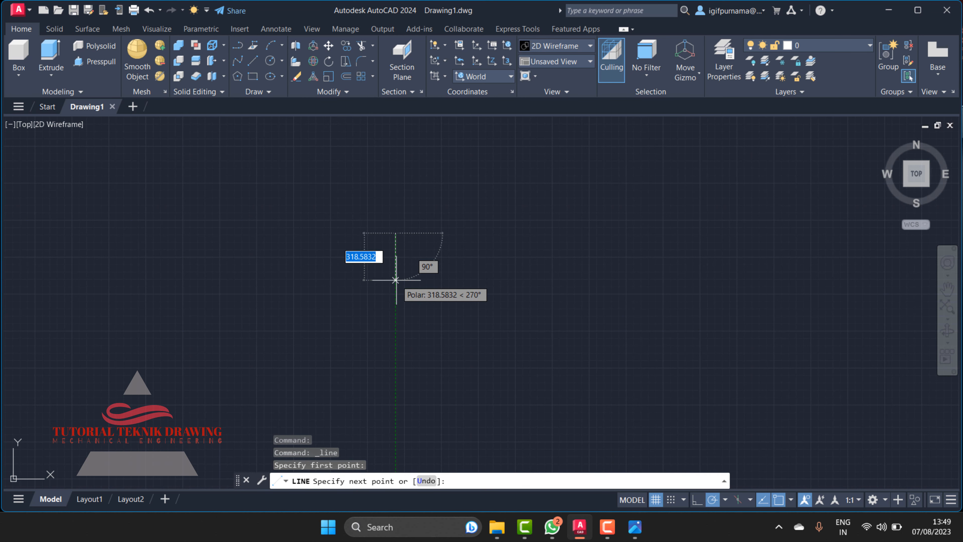
type("70")
key("Return")
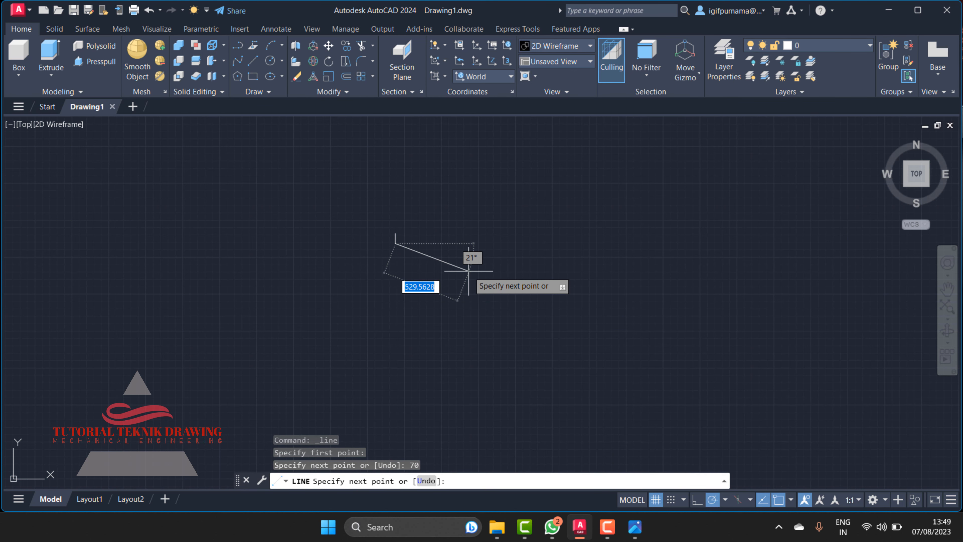
Check the reference dimensions again and open the Windows Calculator
left_click(635, 526)
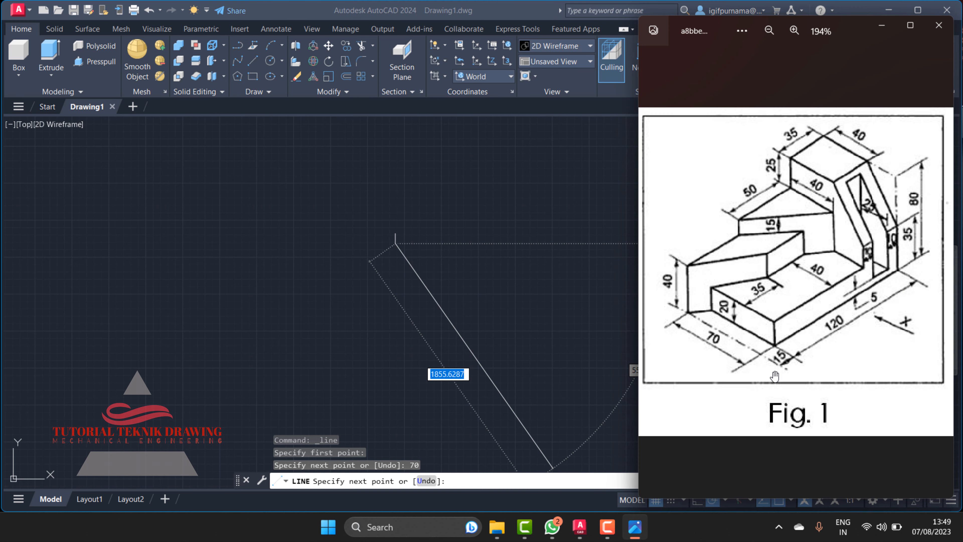
left_click(401, 535)
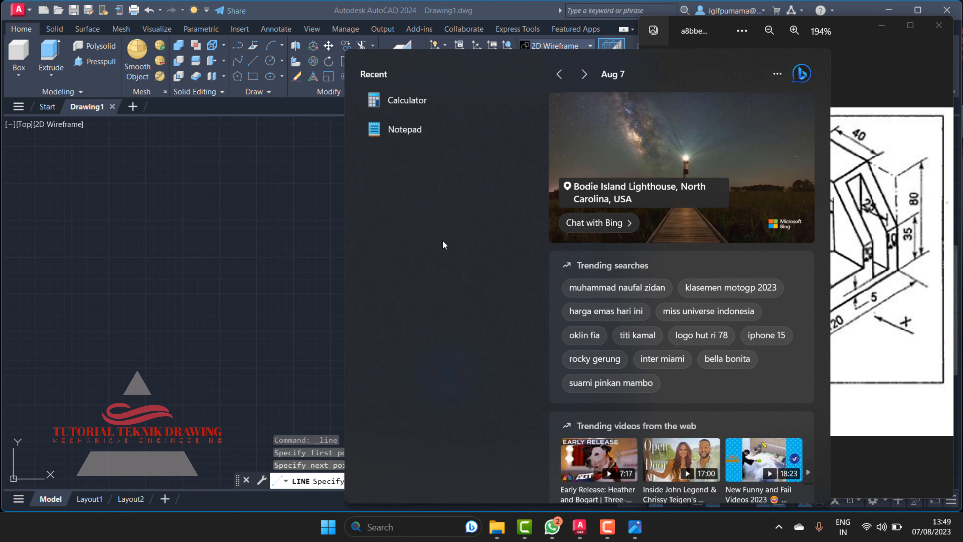
left_click(408, 129)
left_click(509, 130)
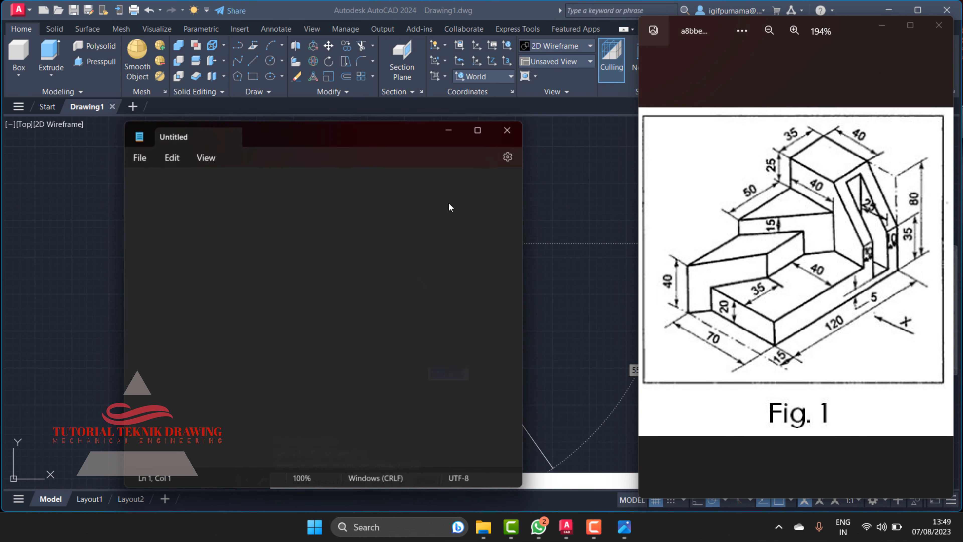
left_click(414, 527)
left_click(397, 101)
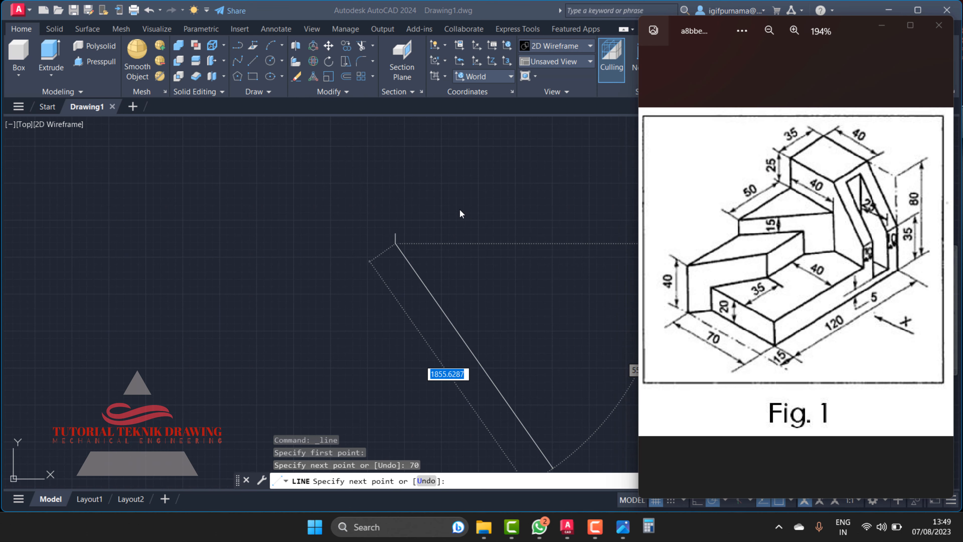
Calculate 15 + 120 for the base's overall length and put the Calculator away
left_click(342, 395)
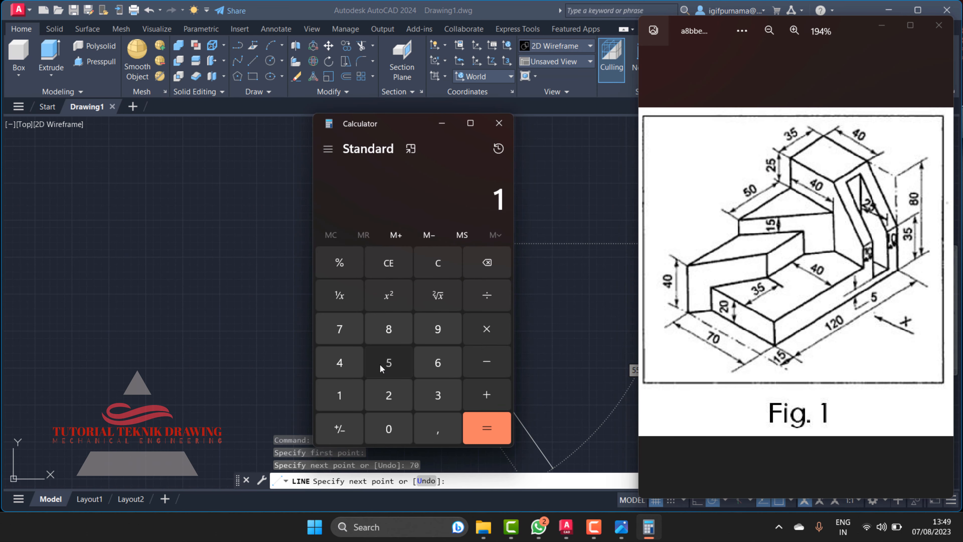
left_click(387, 363)
left_click(487, 395)
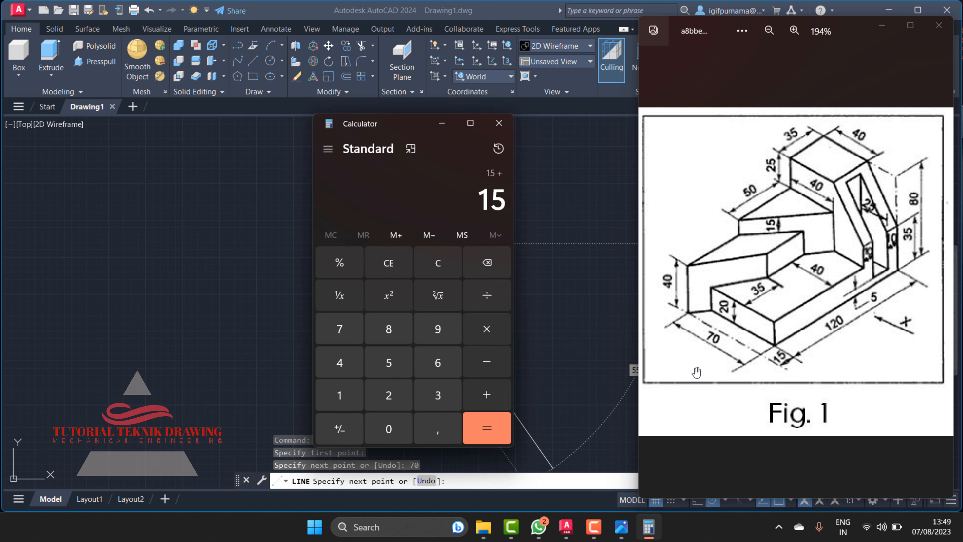
left_click(339, 395)
left_click(417, 394)
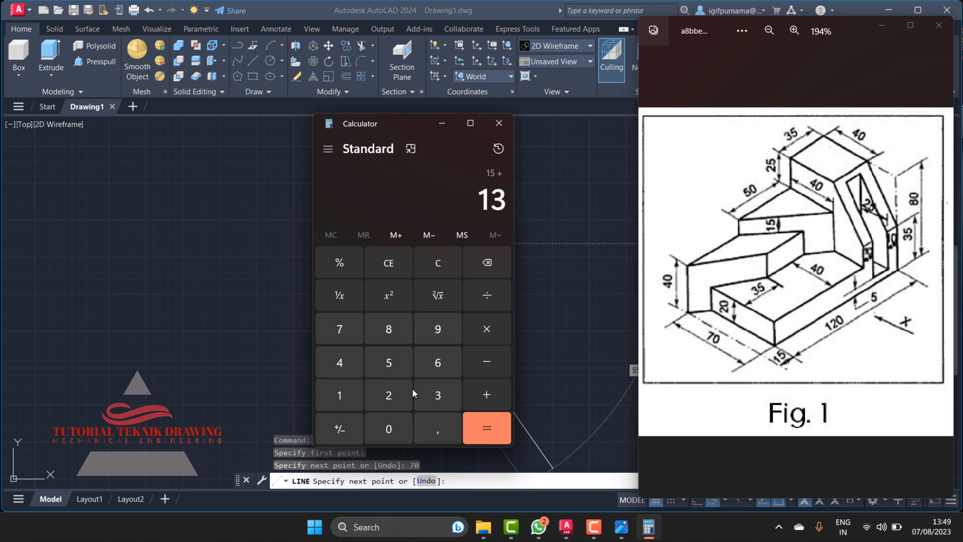
left_click(487, 260)
left_click(394, 405)
left_click(393, 421)
left_click(500, 431)
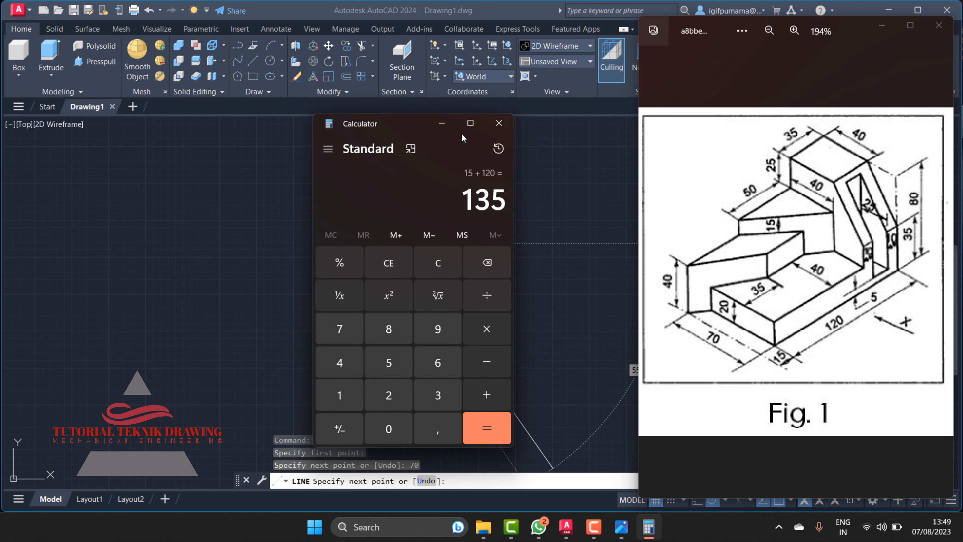
left_click(442, 123)
Back in AutoCAD, continue the line from the lower end of the left edge 135 units to the right
left_click(500, 232)
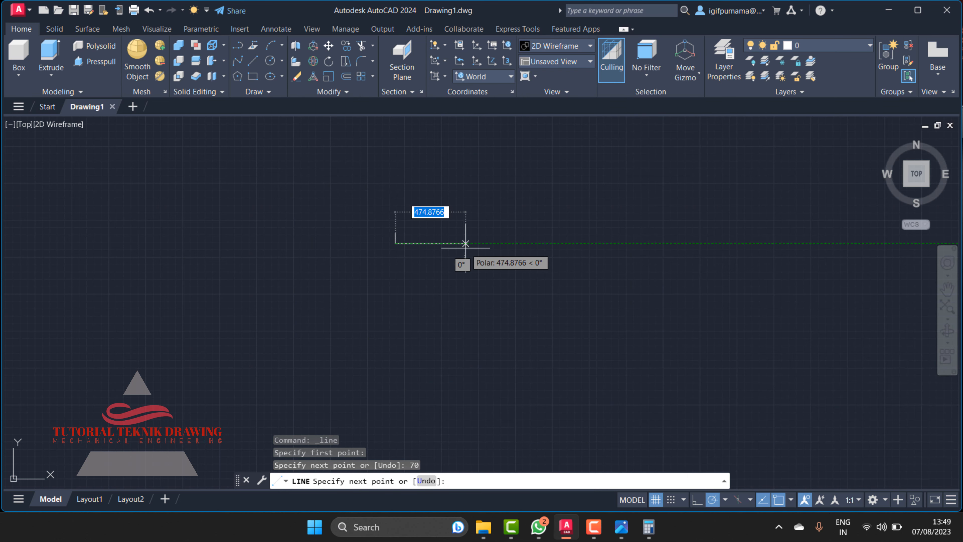
type("135")
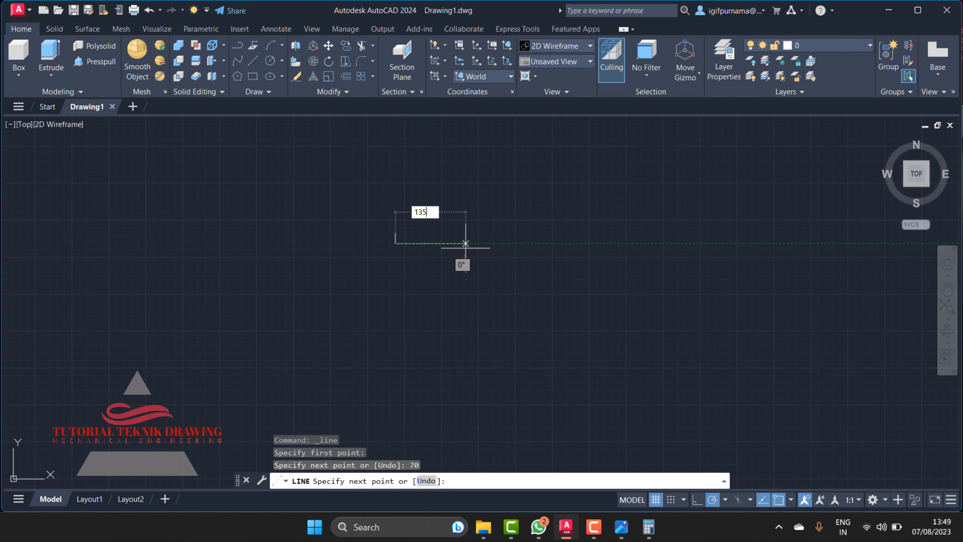
key("Return")
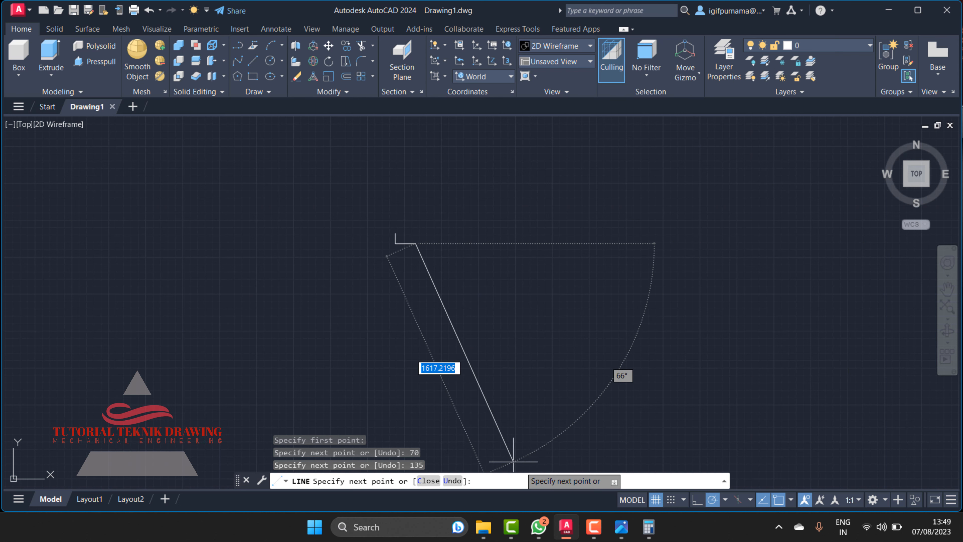
Complete the rectangle by drawing its right edge level with the start point and its top edge back to that point
left_click(624, 524)
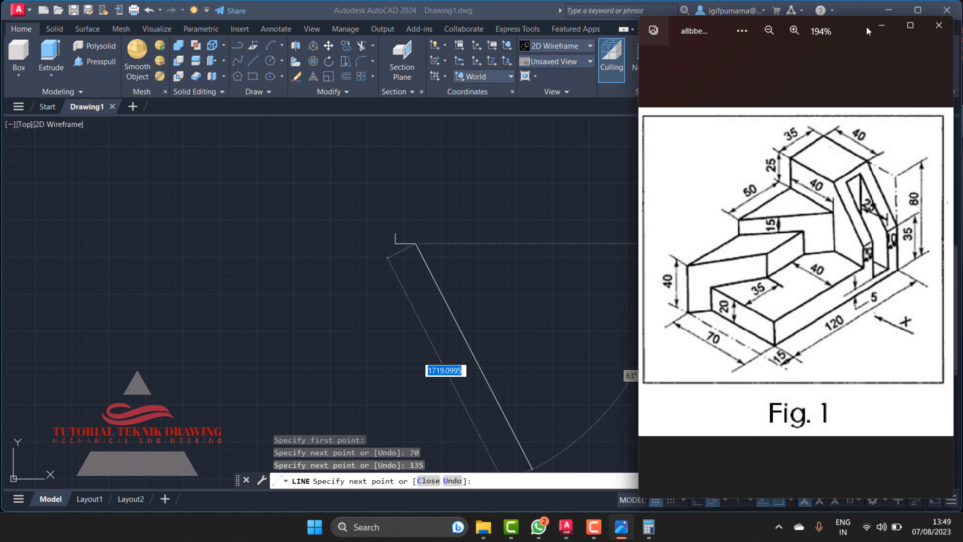
left_click(881, 27)
left_click(914, 175)
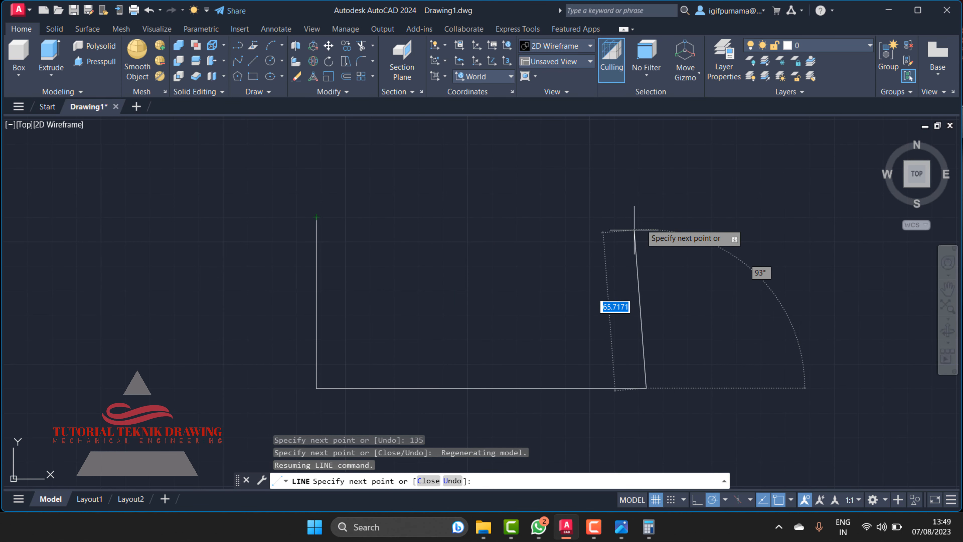
left_click(644, 219)
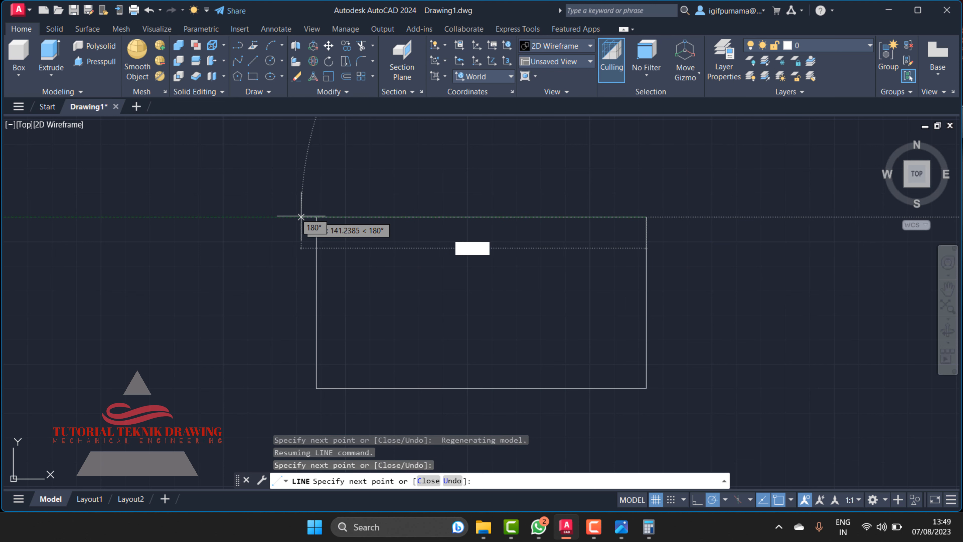
left_click(317, 218)
right_click(317, 218)
left_click(340, 223)
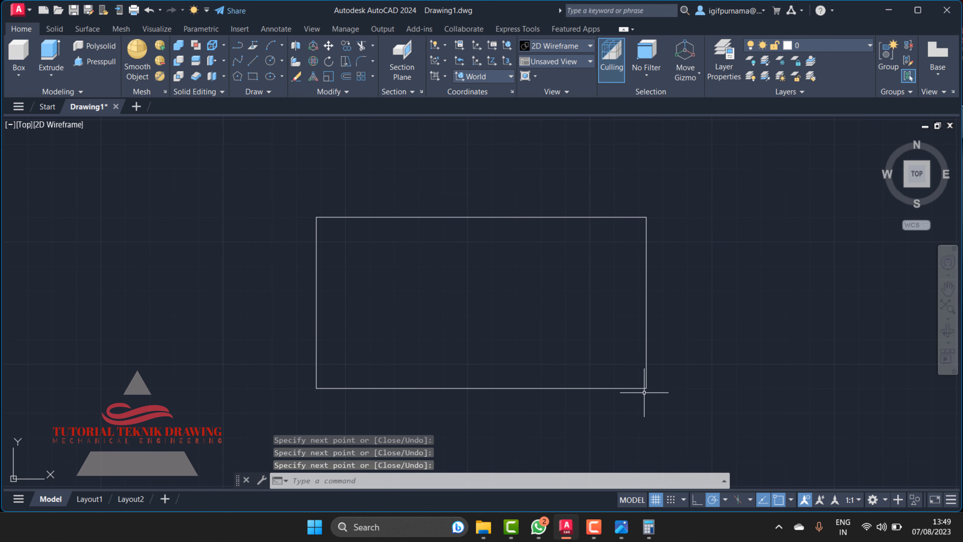
Copy the rectangle's left vertical edge 15 units to the right, from its lower endpoint
left_click(622, 528)
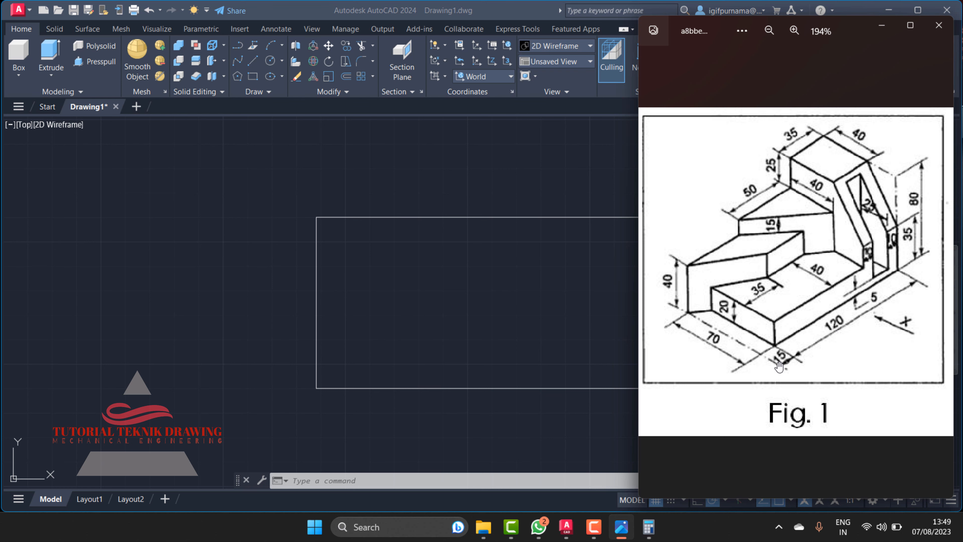
left_click(477, 303)
left_click(346, 45)
left_click(336, 292)
left_click(310, 322)
key("Return")
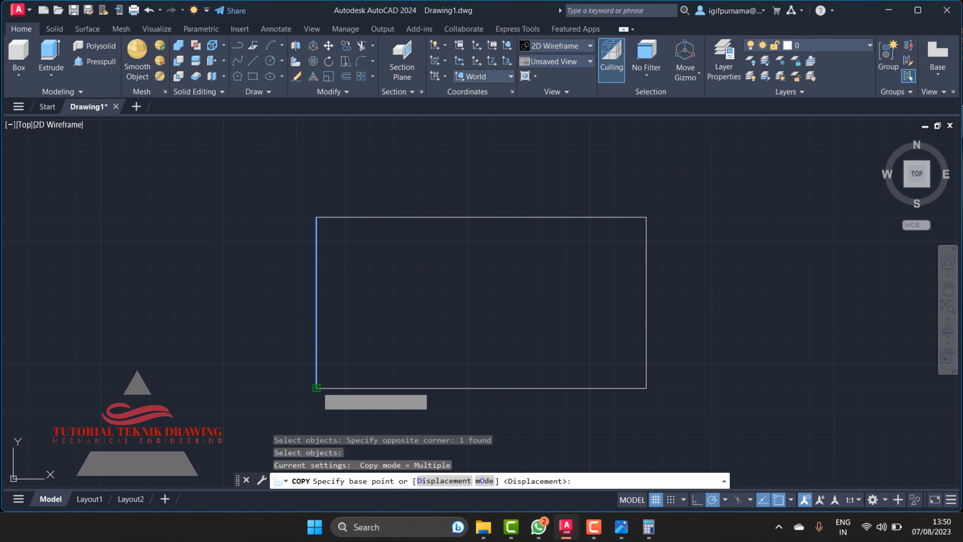
left_click(317, 388)
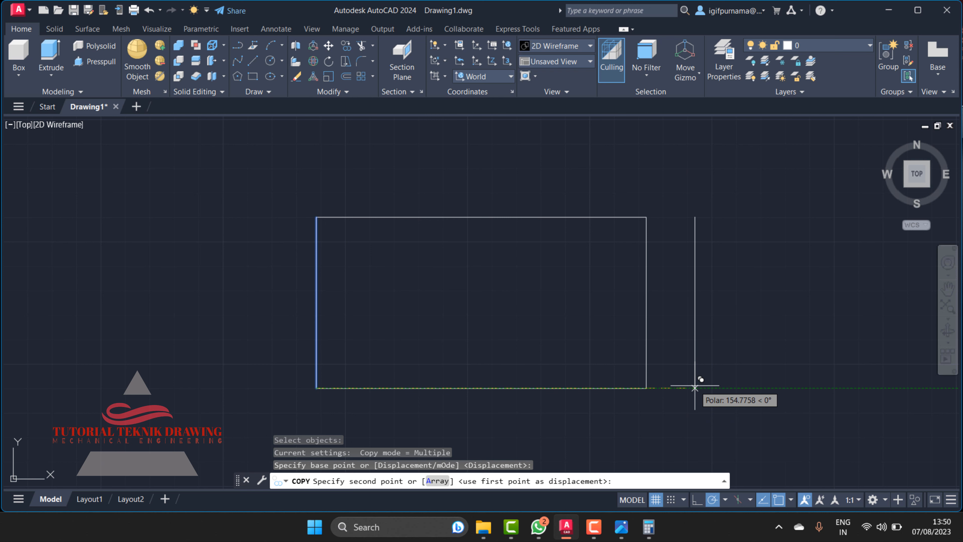
type("15")
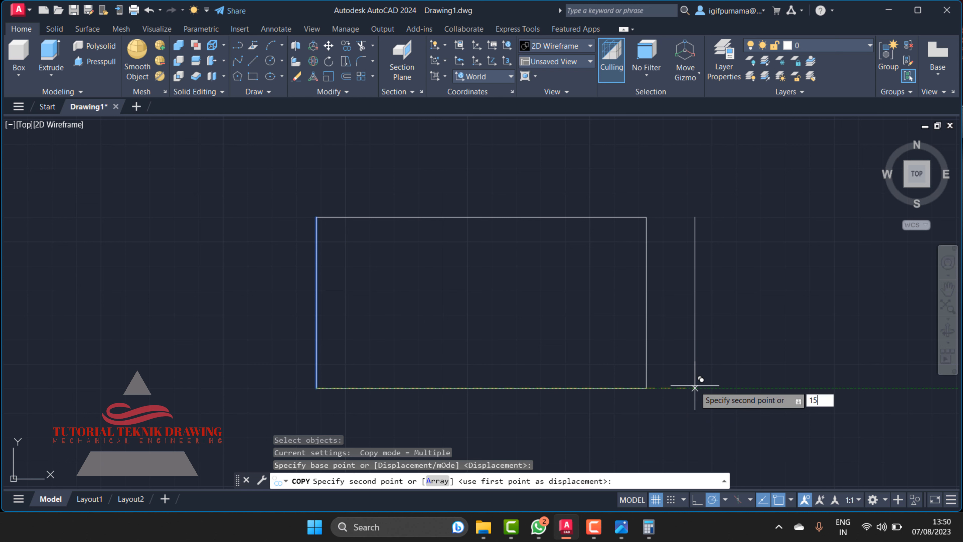
key("Return")
key("Return")
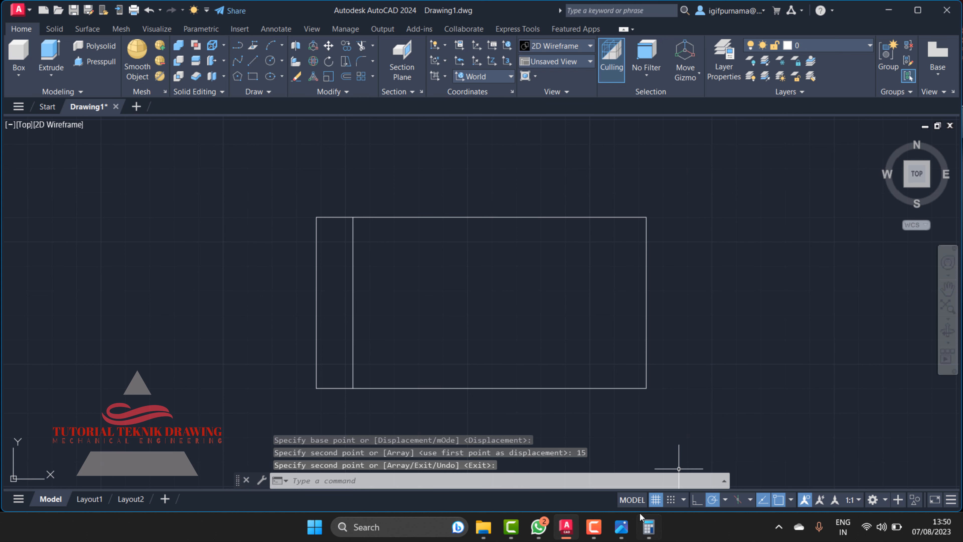
Following the Fig. 1 reference, copy the rectangle's right vertical edge 35 units to the left, from its upper endpoint
left_click(622, 527)
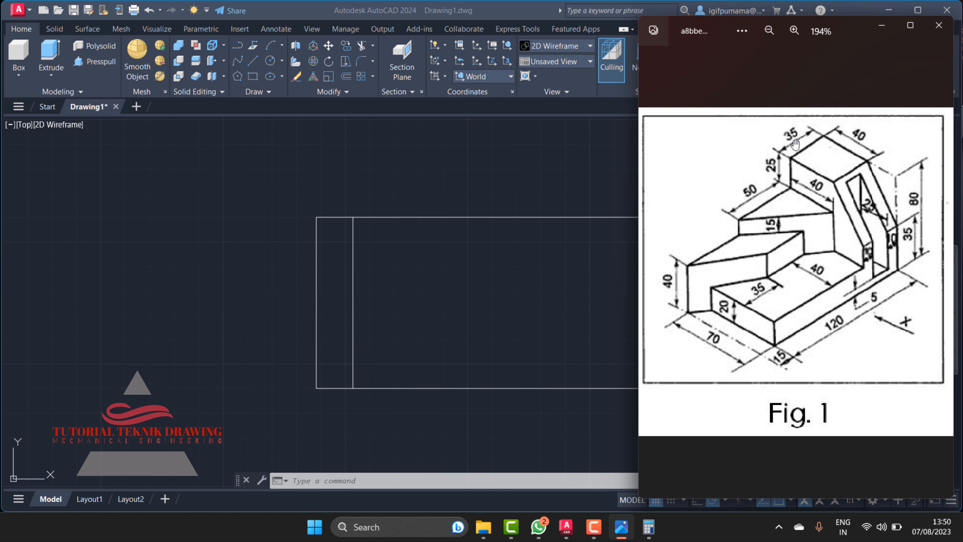
left_click(653, 522)
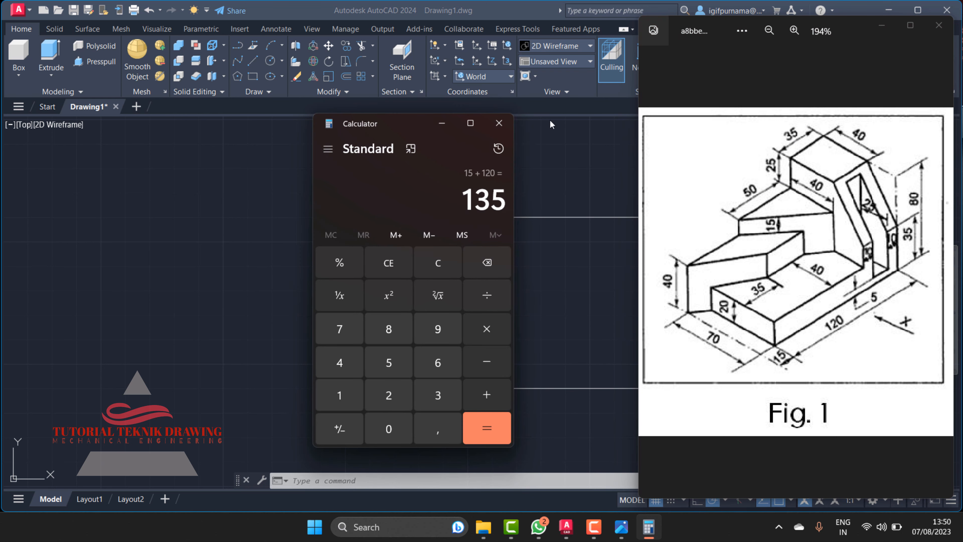
left_click(442, 123)
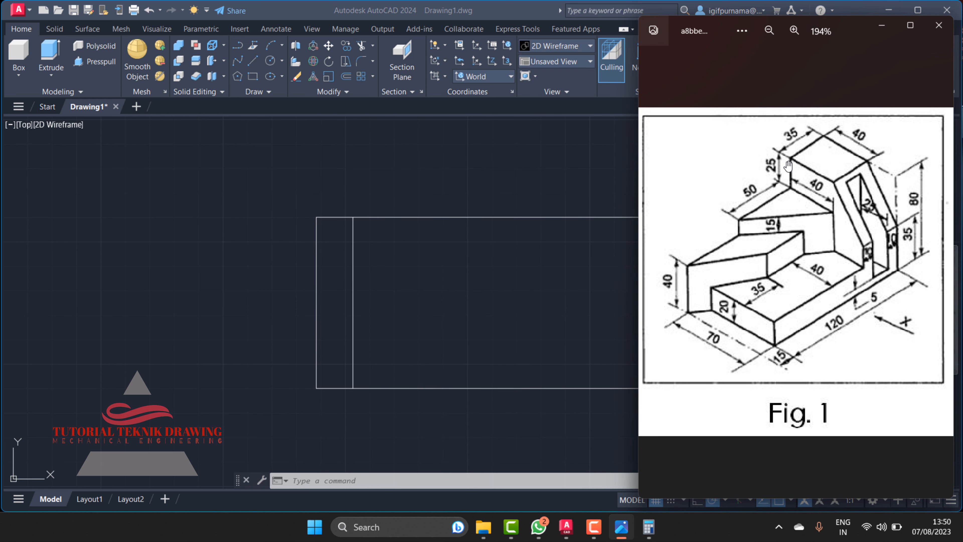
left_click(882, 26)
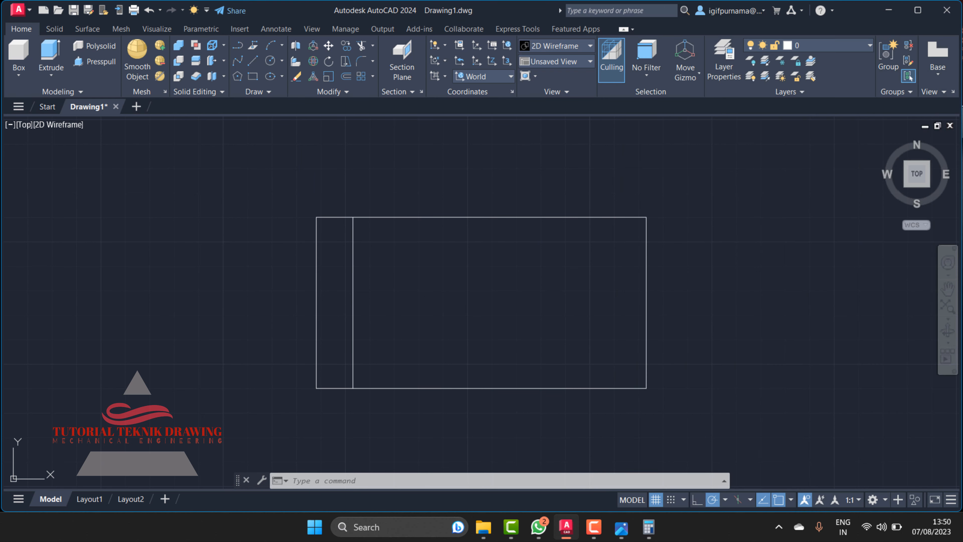
left_click(350, 39)
left_click(671, 323)
left_click(636, 254)
key("Return")
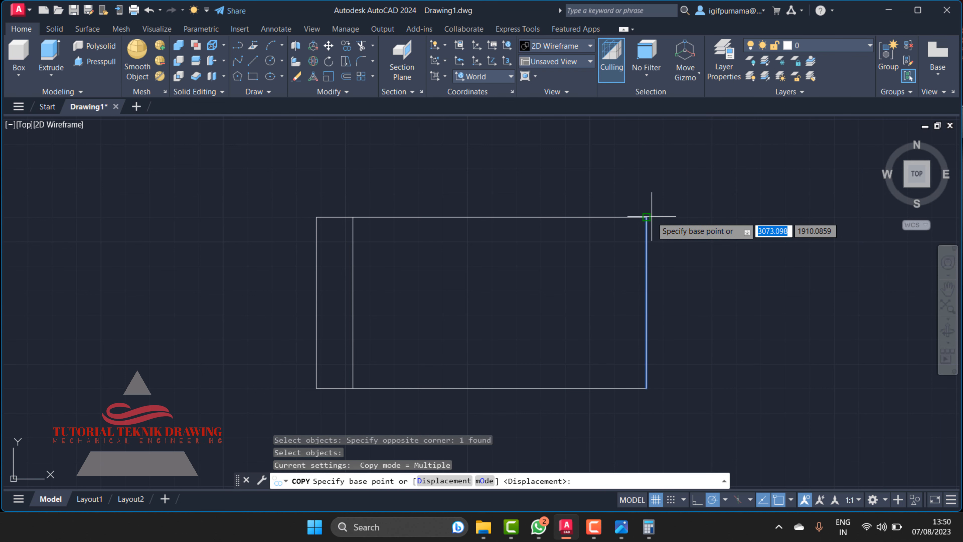
left_click(652, 216)
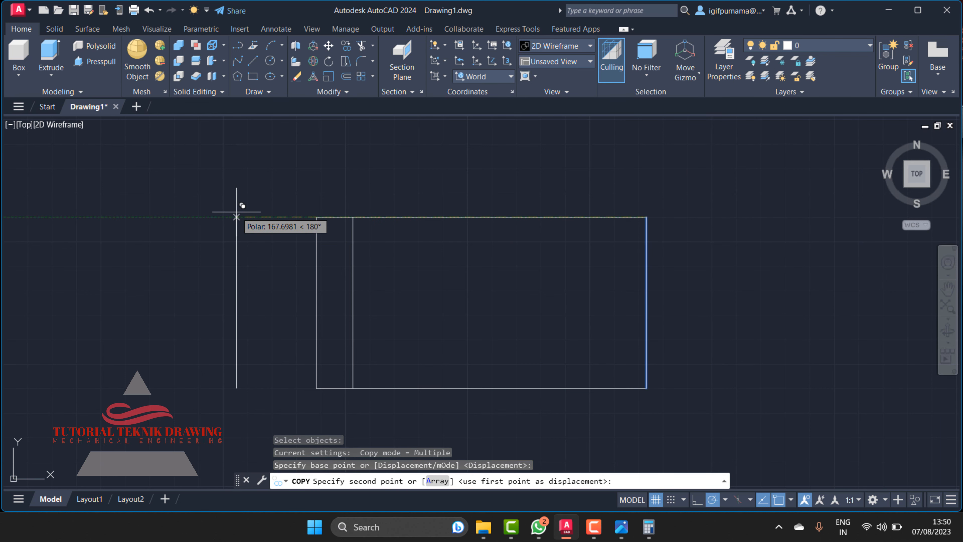
type("1")
key("BackSpace")
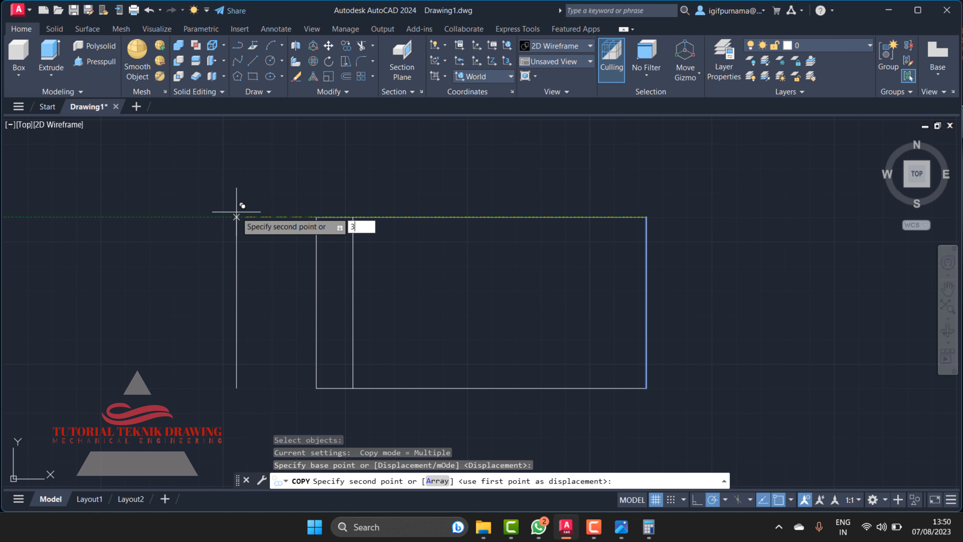
key("Return")
key("Return")
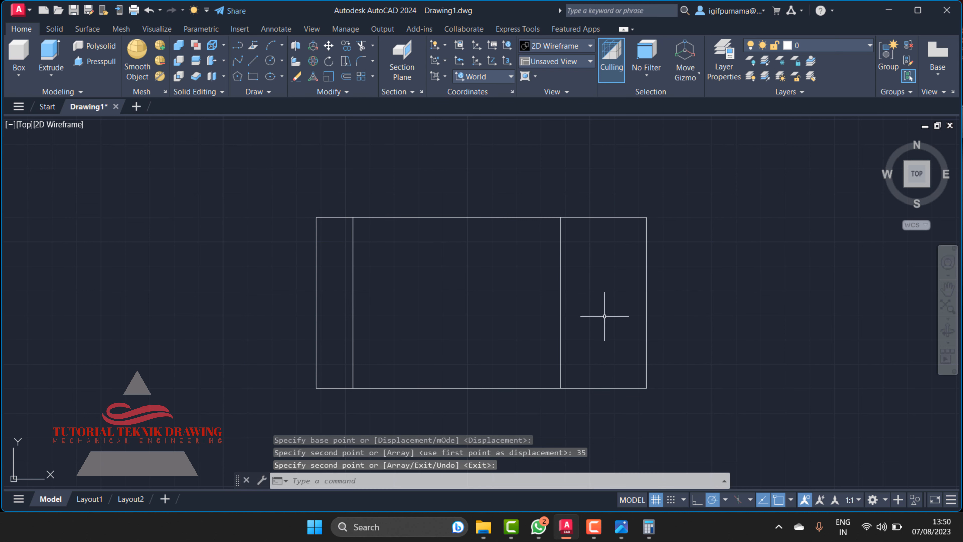
Dismiss the Avast notification and copy the inner vertical line nearest the right edge 50 units to the left, from its upper endpoint
left_click(621, 527)
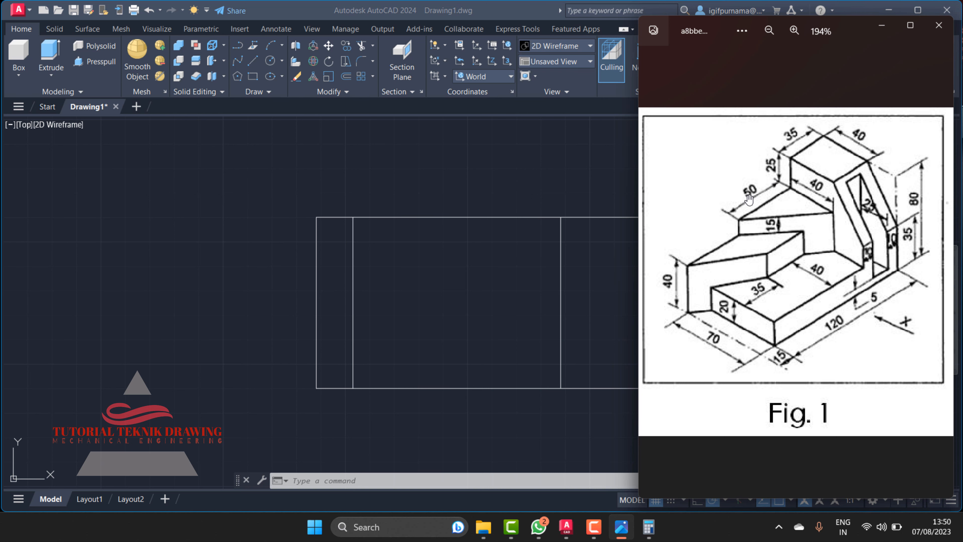
left_click(884, 27)
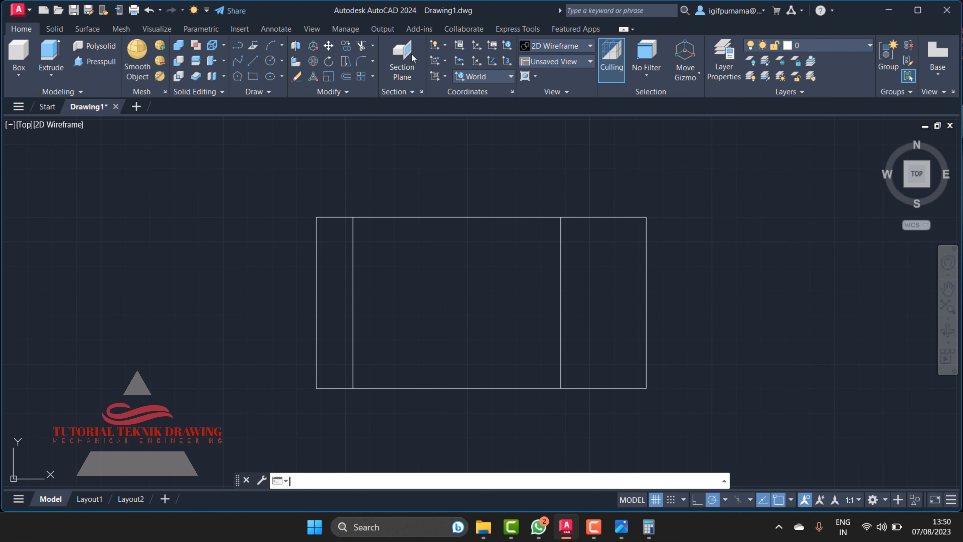
left_click(345, 46)
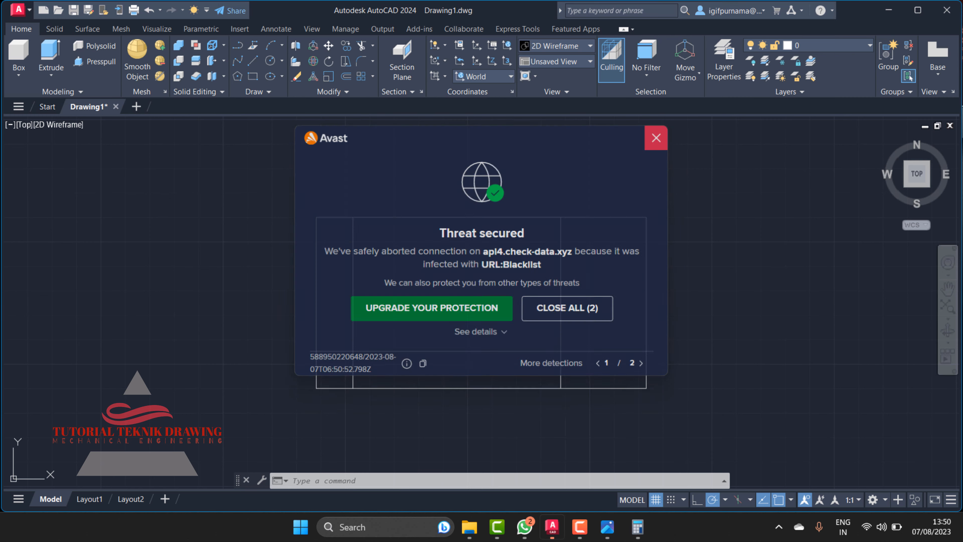
left_click(657, 138)
left_click(346, 45)
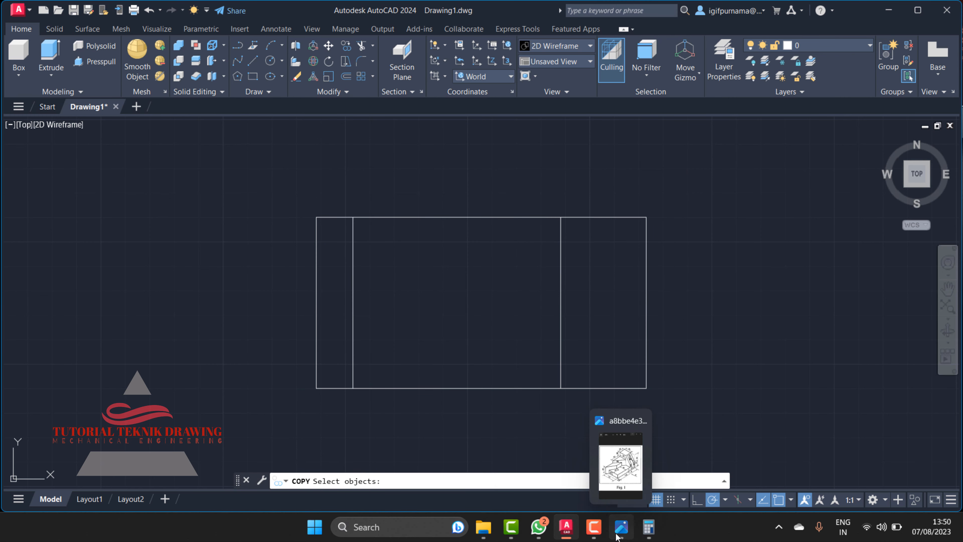
left_click(569, 316)
left_click(546, 270)
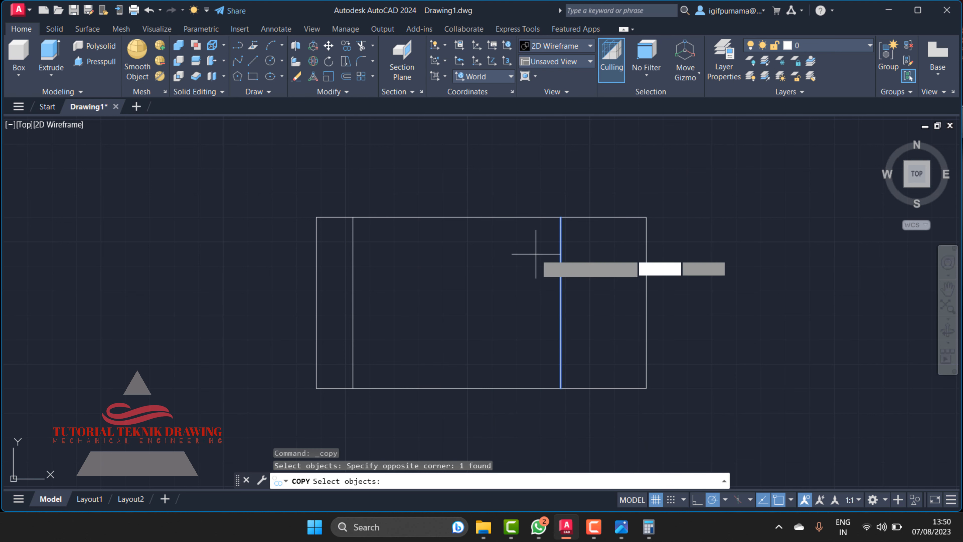
key("Return")
left_click(470, 217)
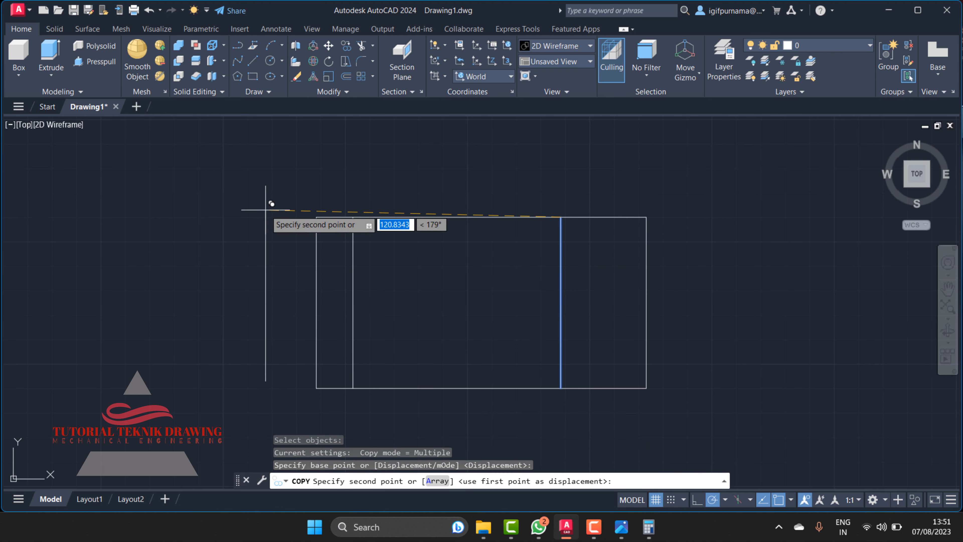
type("1")
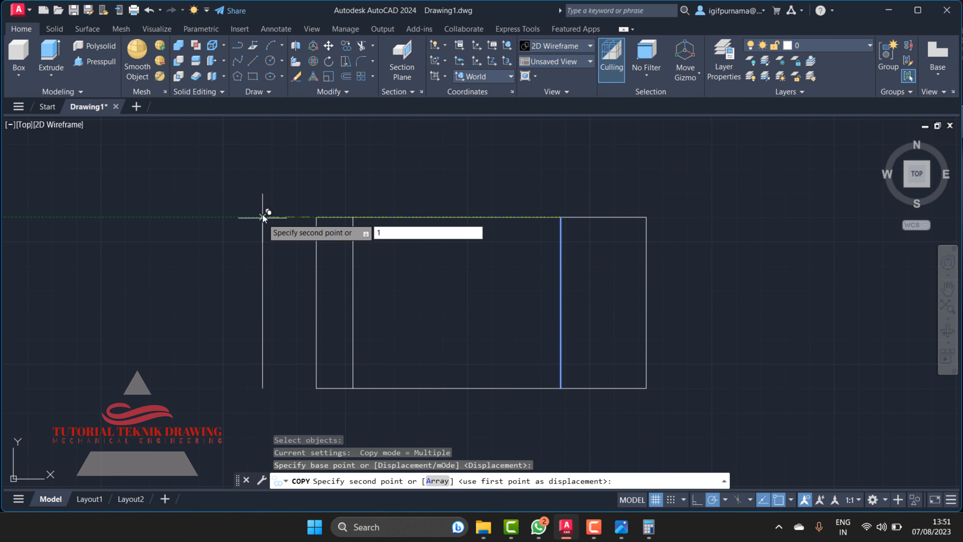
key("BackSpace")
type("50")
key("Return")
key("Return")
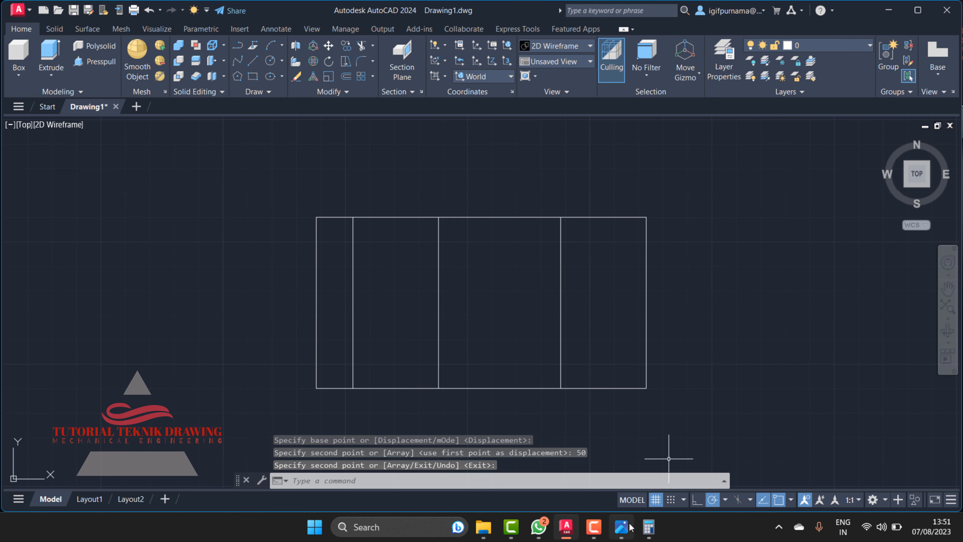
Draw a line 40 units down from the upper end of the right inner vertical, then diagonally to the middle vertical's upper end
left_click(621, 527)
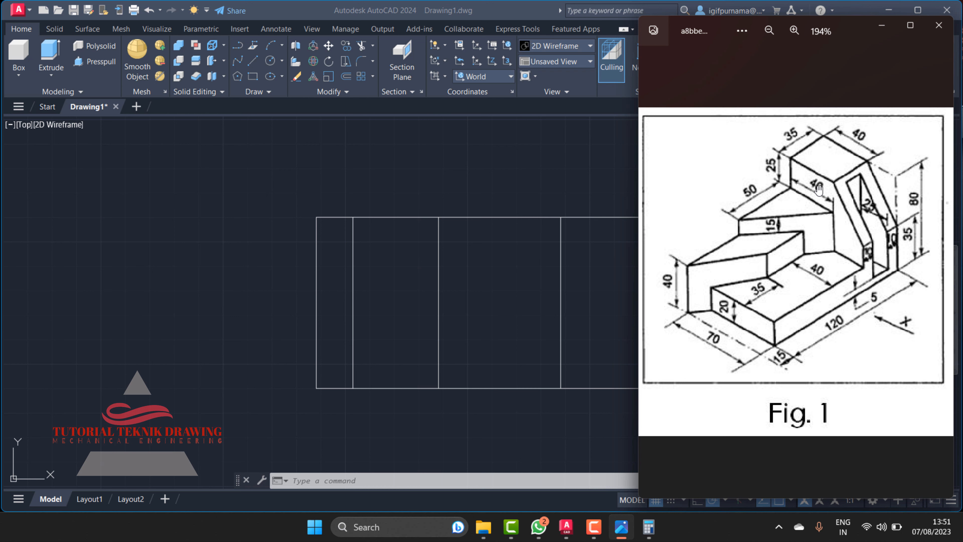
left_click(541, 185)
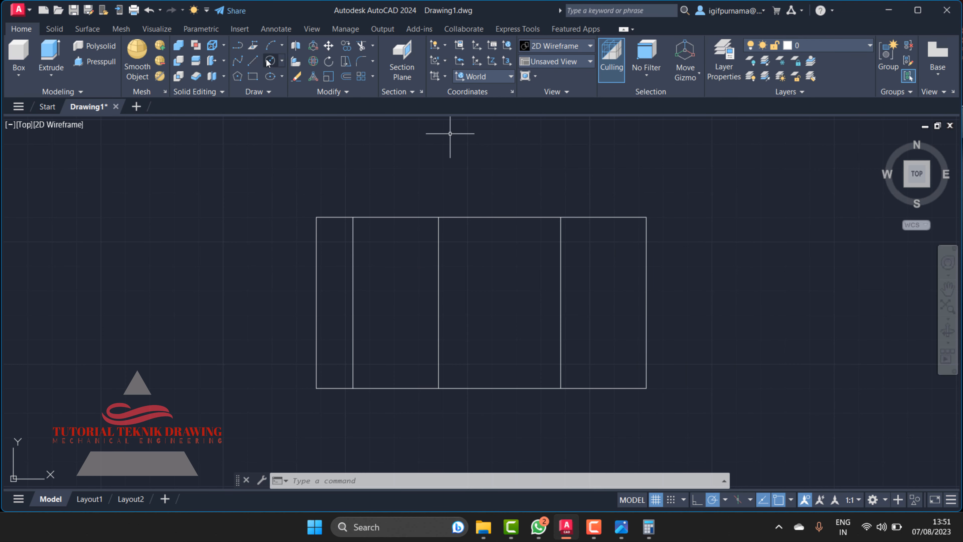
left_click(250, 61)
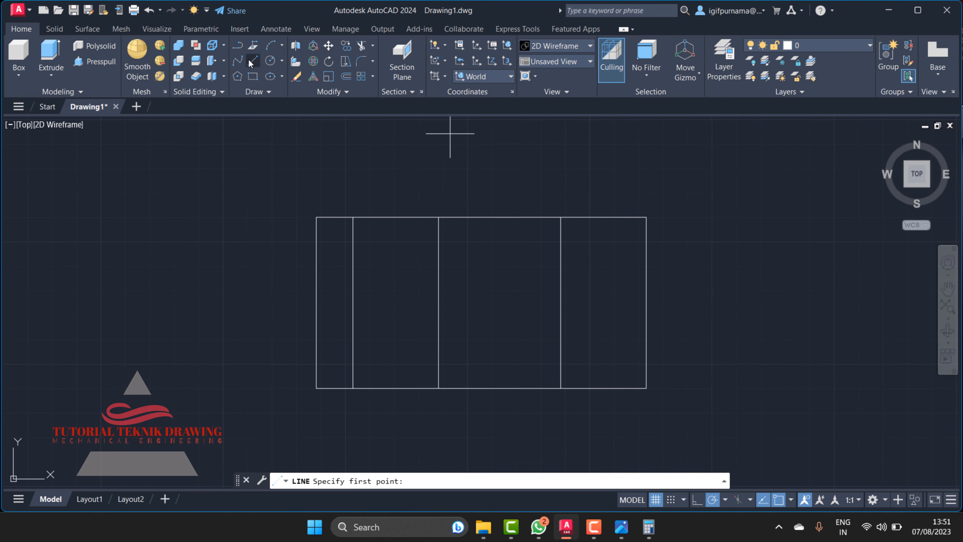
left_click(561, 218)
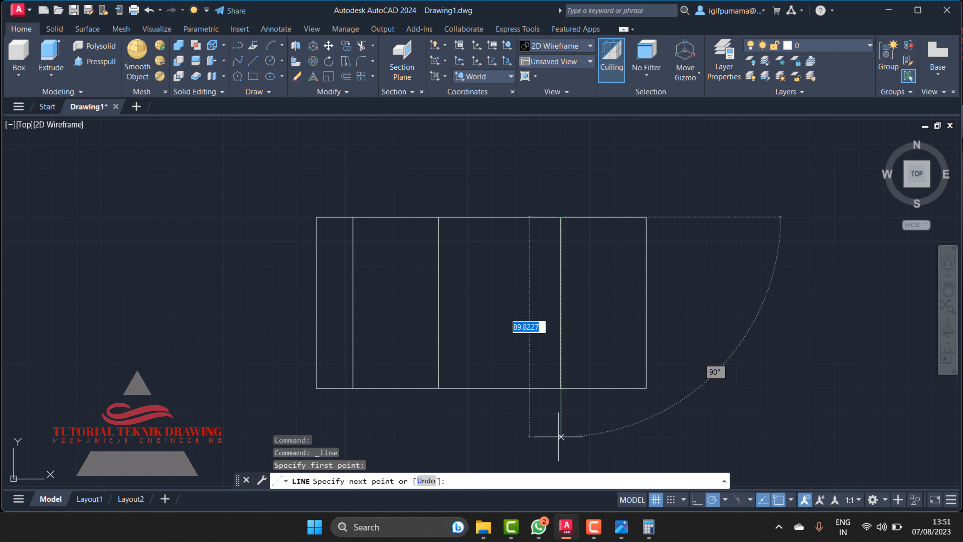
type("40")
key("Return")
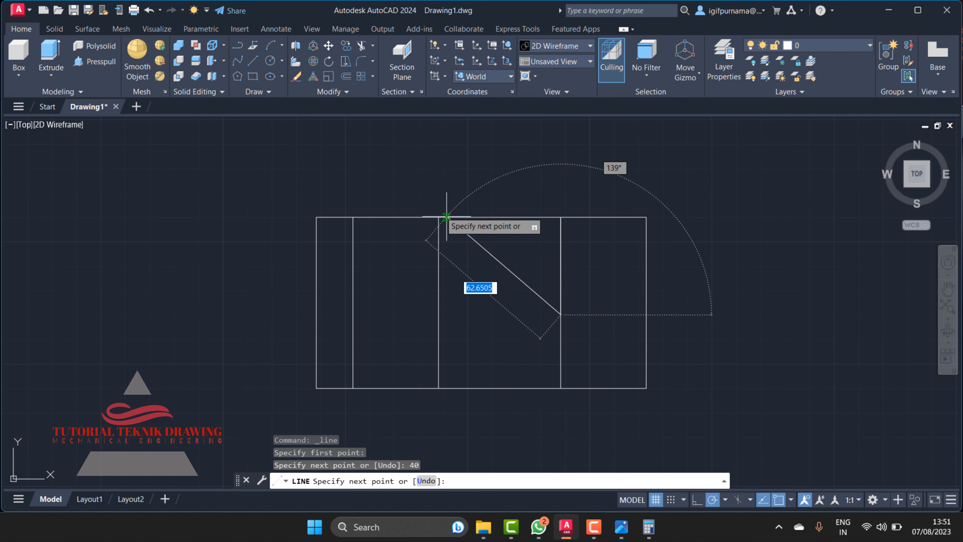
left_click(438, 218)
right_click(440, 219)
left_click(449, 228)
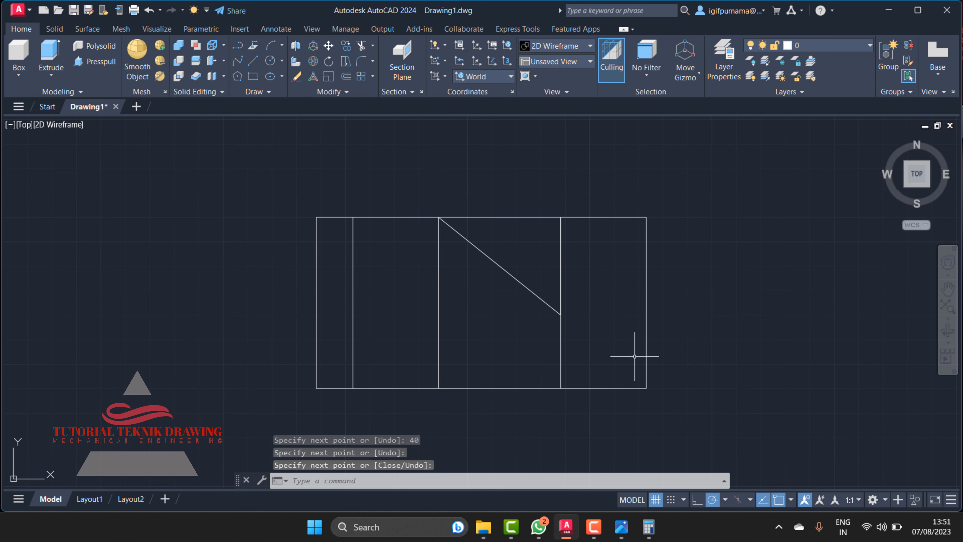
Copy the rectangle's bottom edge 40 units straight up, using the 40 dimension from the Fig. 1 reference
left_click(622, 527)
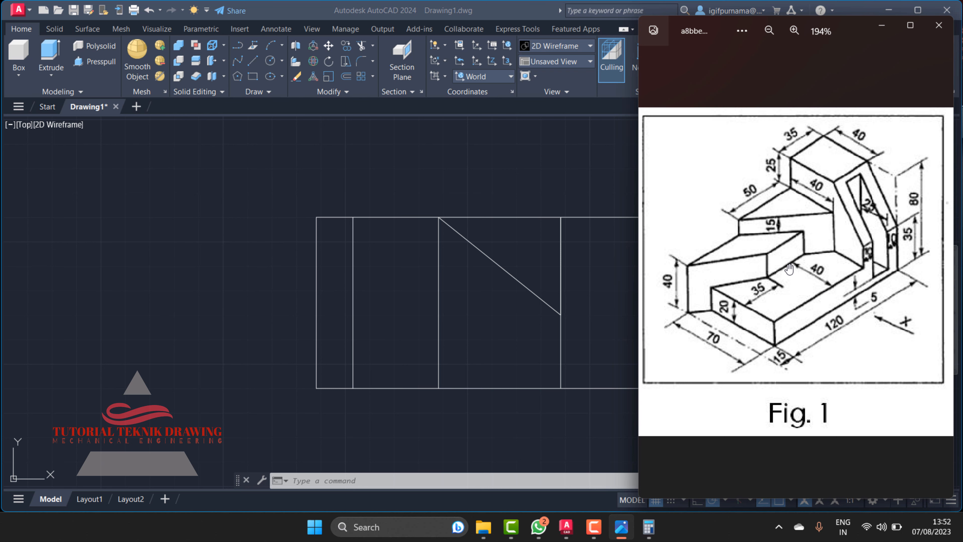
left_click(372, 179)
left_click(346, 46)
left_click(504, 396)
left_click(513, 373)
key("Return")
left_click(754, 388)
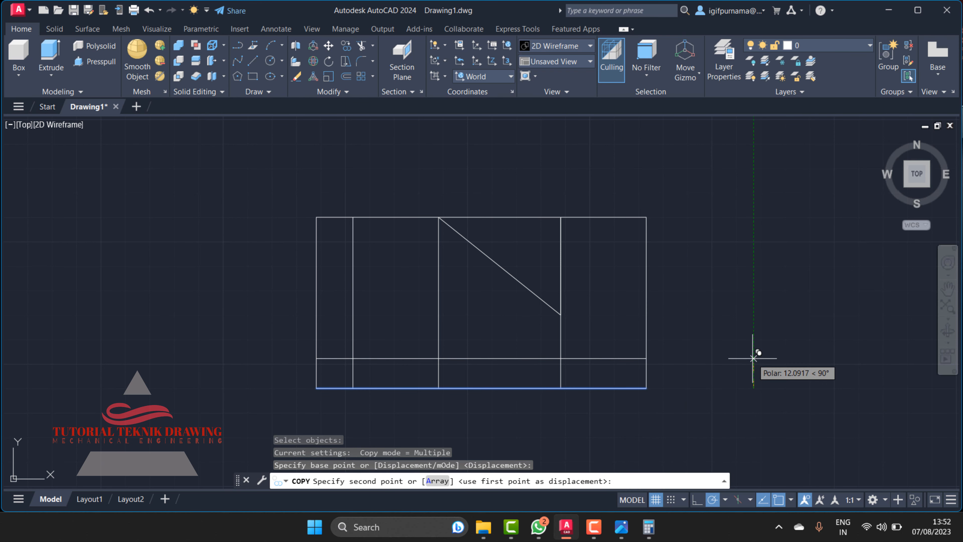
type("40")
key("Return")
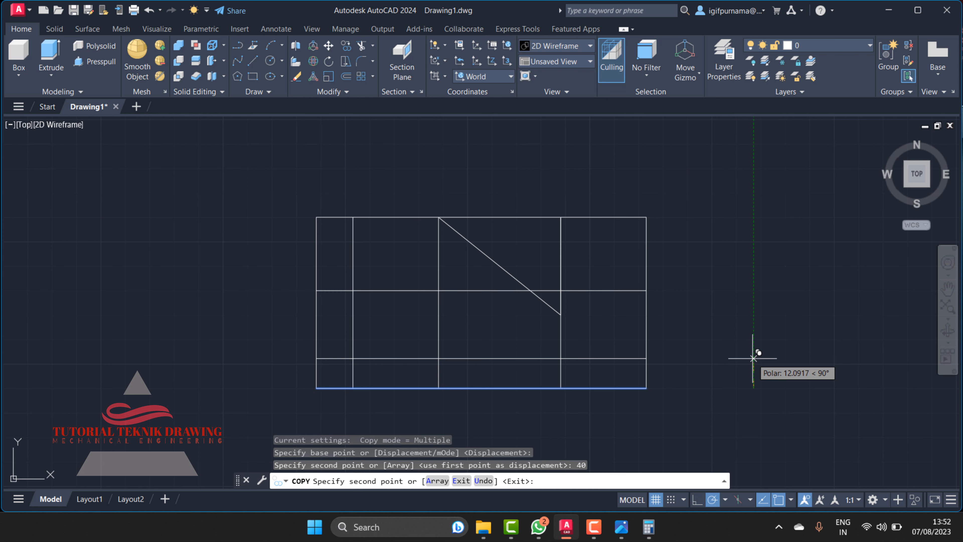
key("Return")
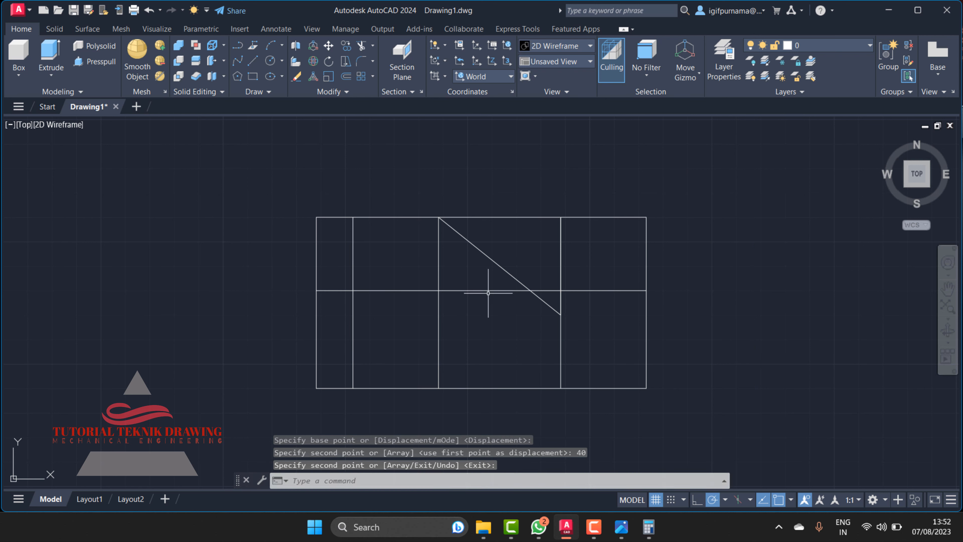
left_click(621, 527)
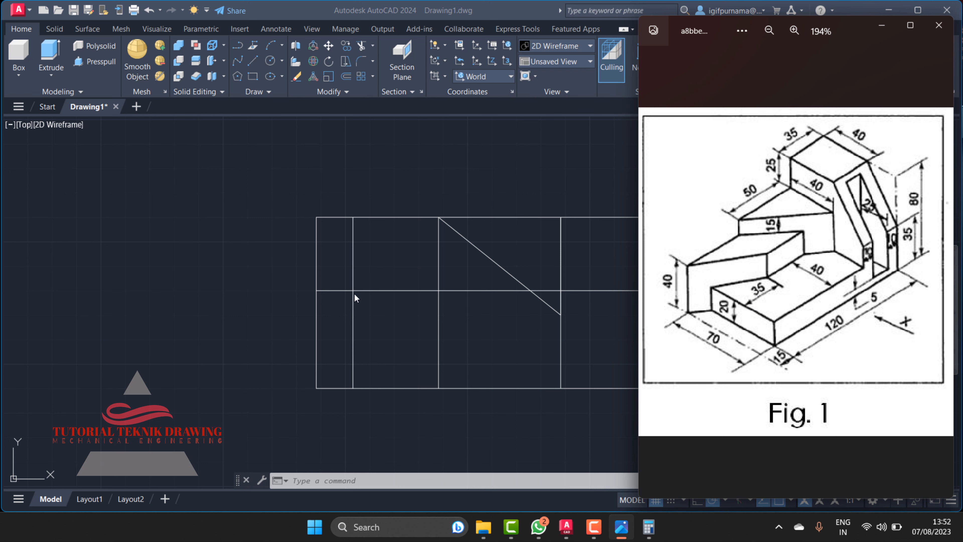
left_click(324, 195)
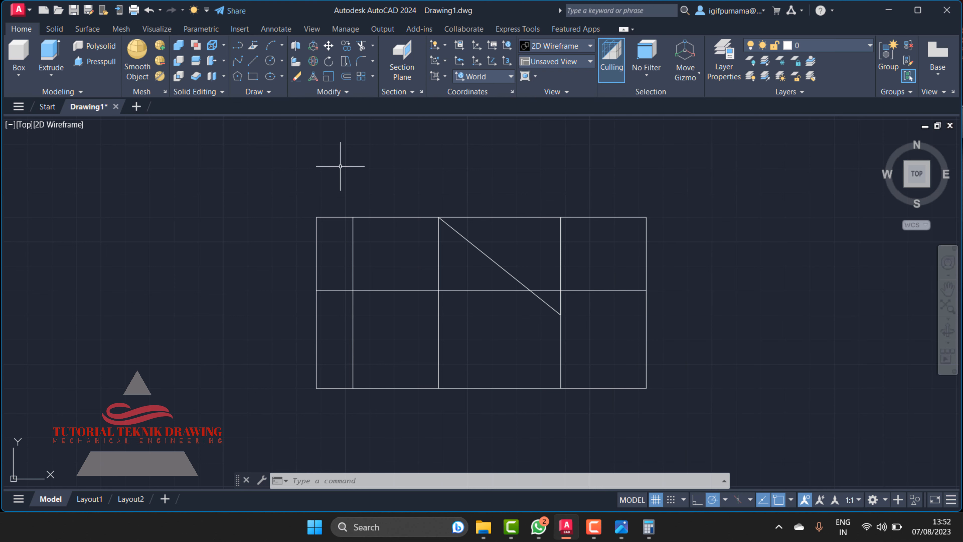
left_click(253, 63)
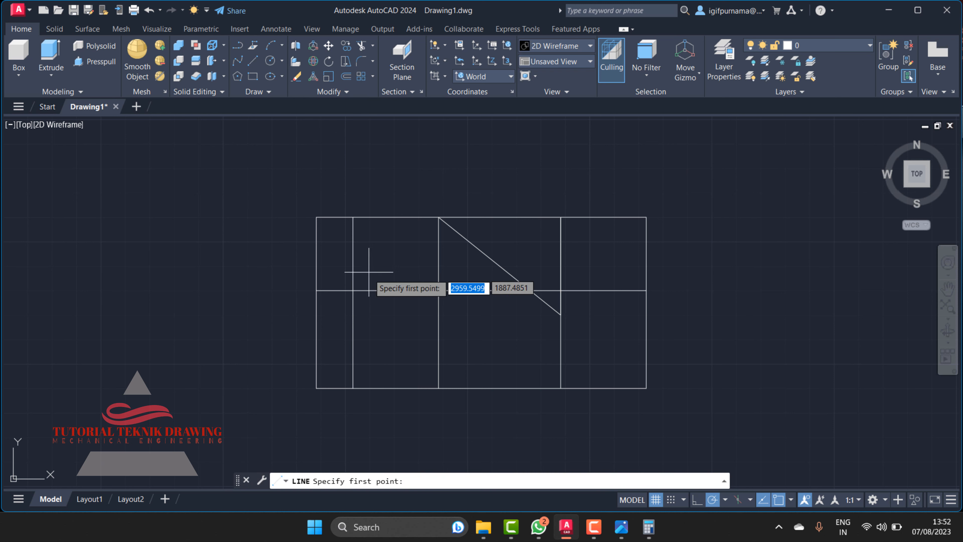
left_click(353, 291)
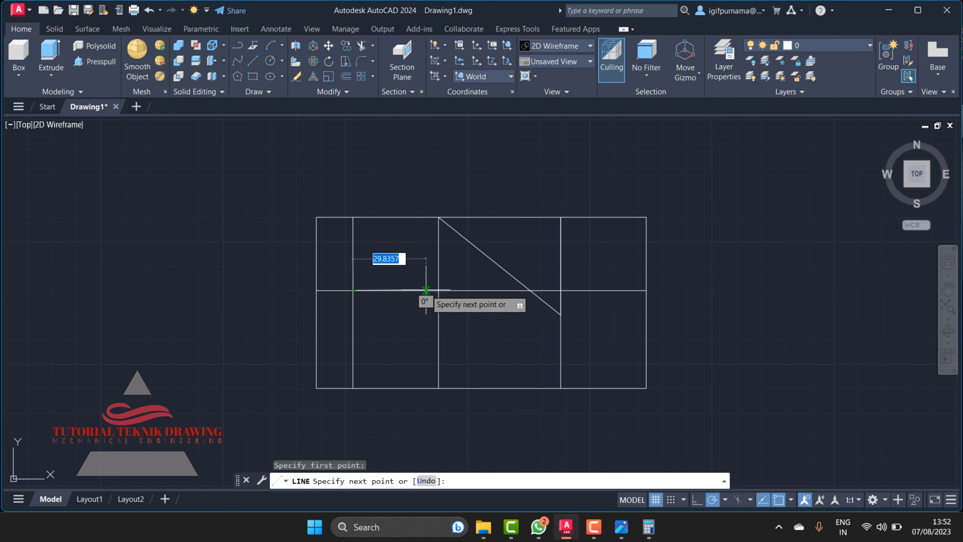
right_click(429, 289)
left_click(437, 307)
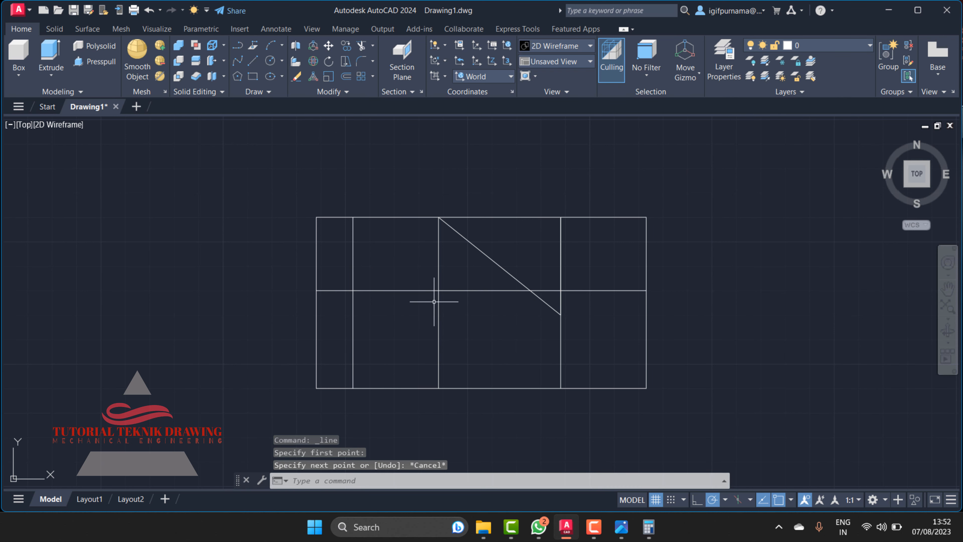
left_click(348, 45)
left_click(360, 329)
left_click(337, 300)
key("Return")
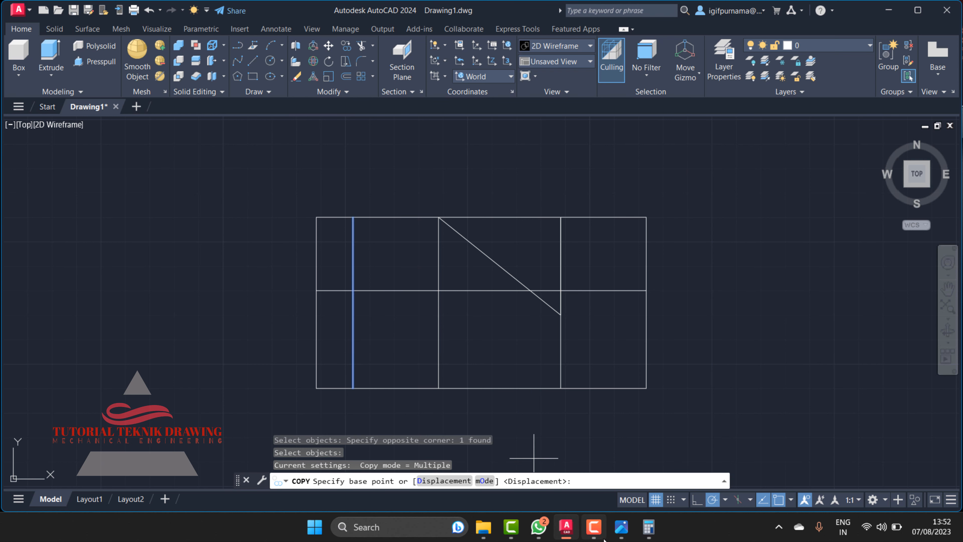
left_click(621, 531)
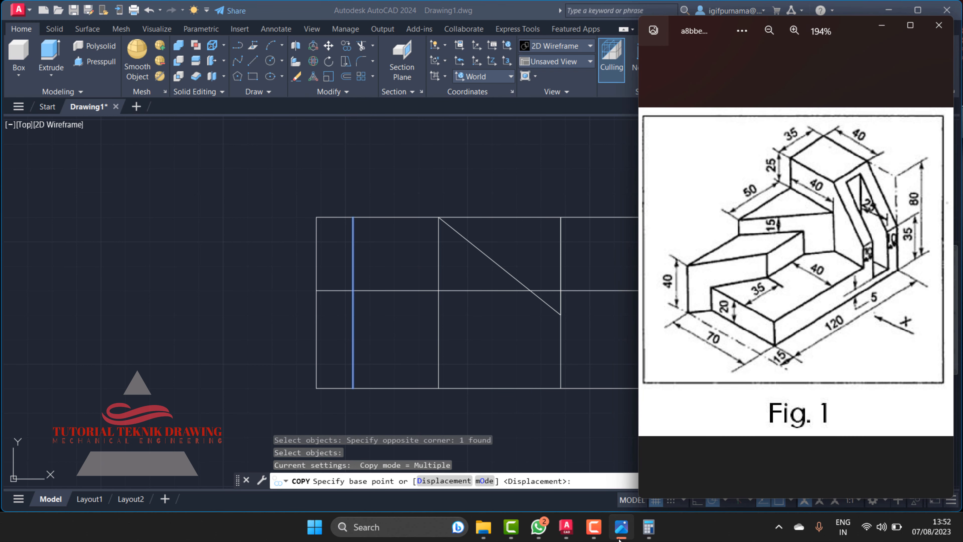
left_click(620, 531)
right_click(390, 334)
left_click(390, 336)
key("Escape")
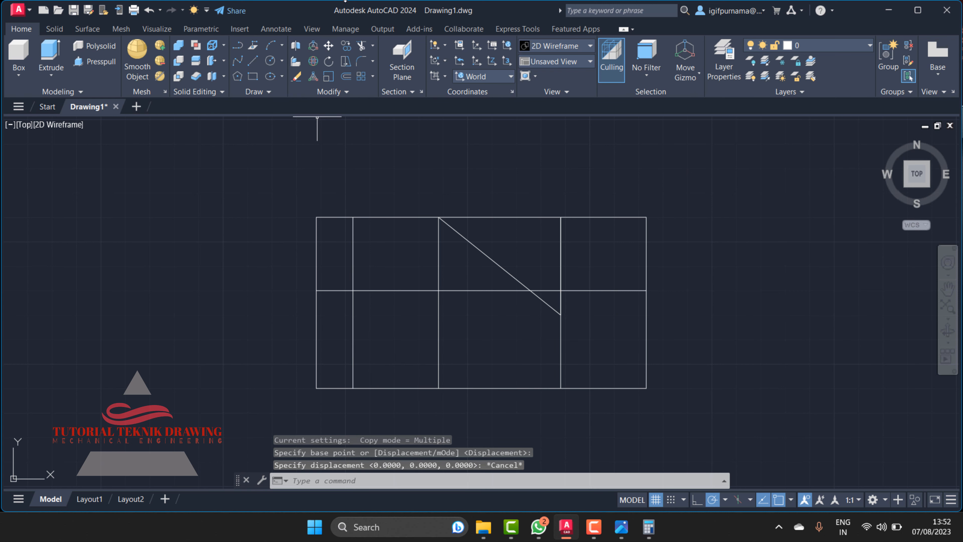
Copy the inner vertical line nearest the left edge 35 units to the right, from its lower endpoint
left_click(346, 45)
left_click(389, 323)
left_click(345, 326)
key("Return")
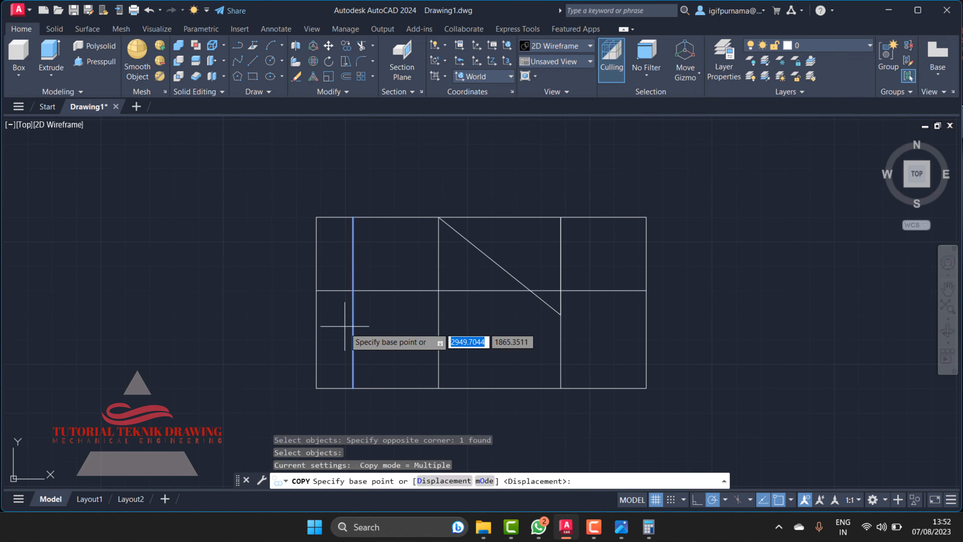
left_click(353, 388)
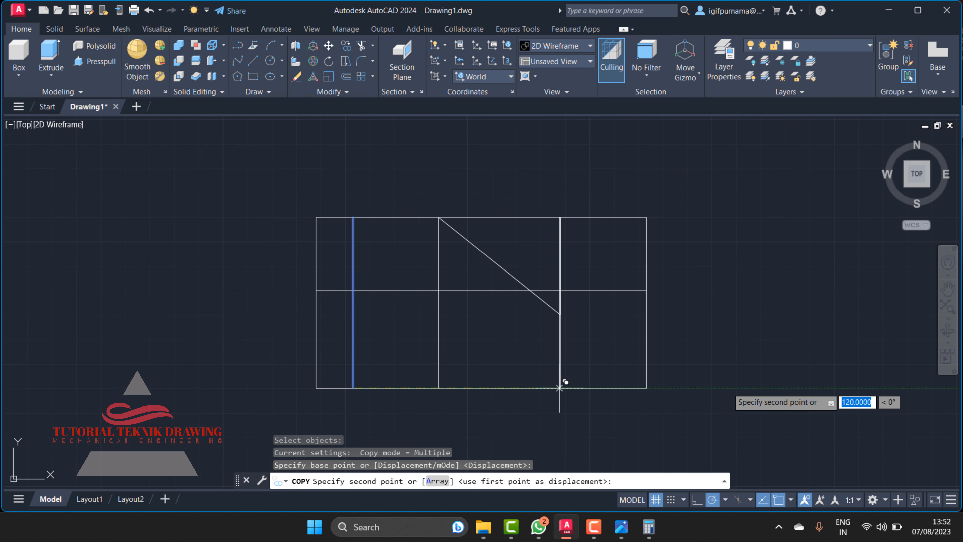
type("35")
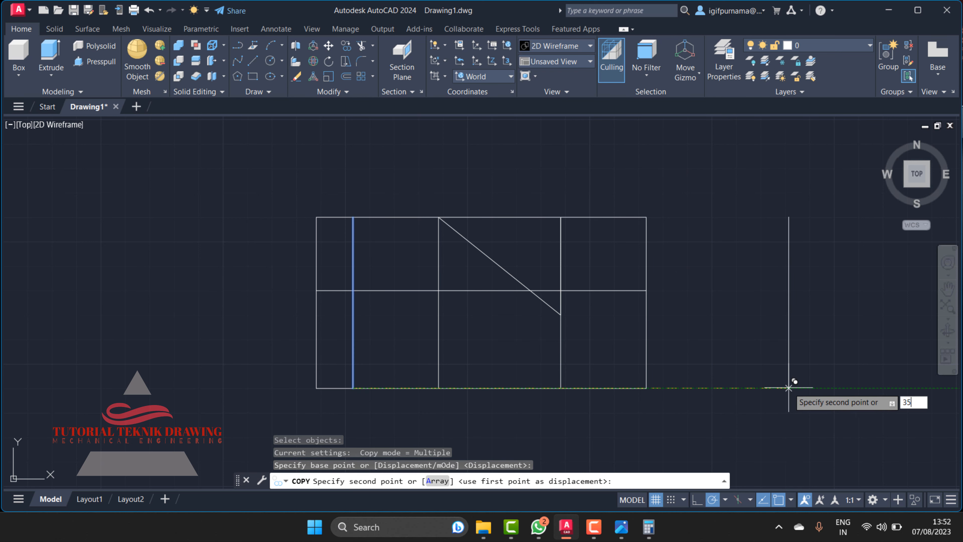
key("Return")
key("Return")
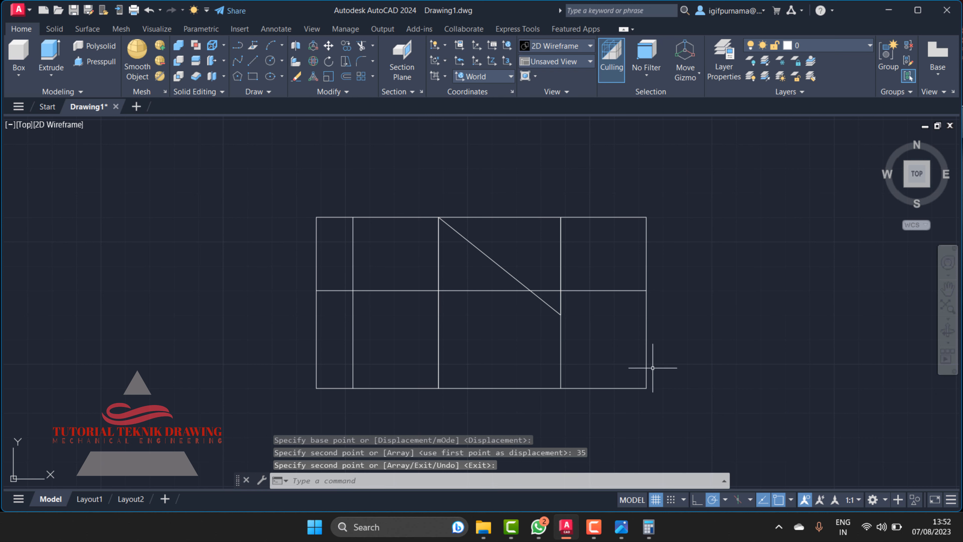
Following the Fig. 1 reference, draw a line from the rectangle's upper-left corner to the middle vertical's intersection with the inner horizontal
left_click(622, 529)
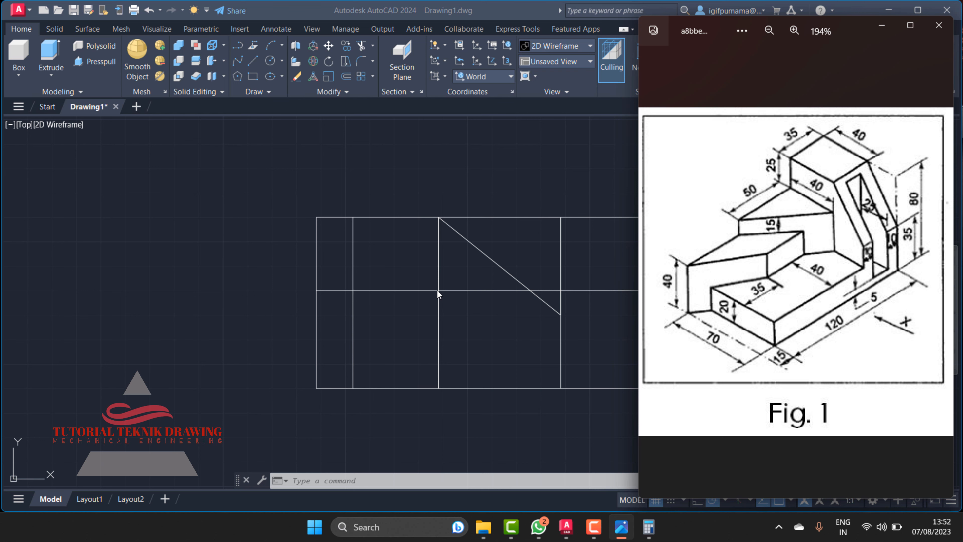
left_click(320, 223)
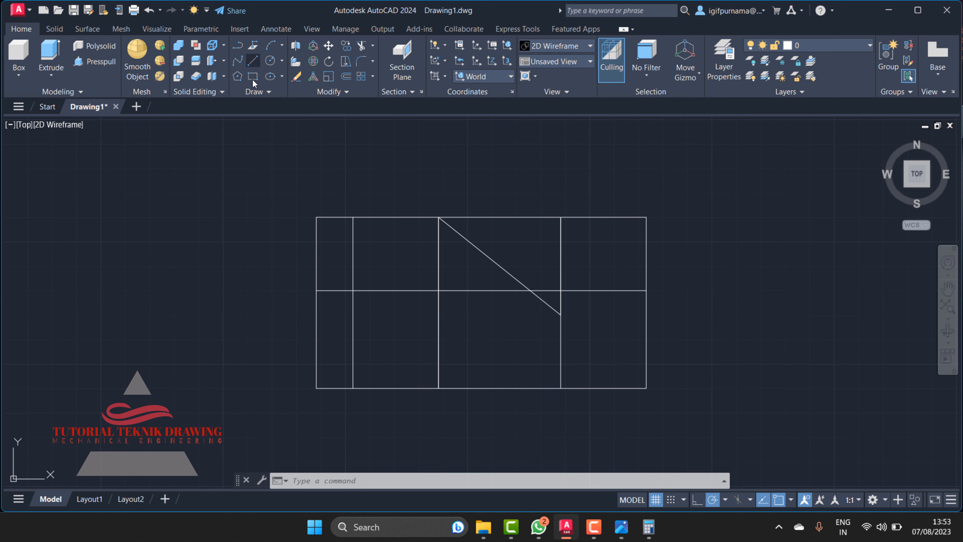
left_click(252, 61)
left_click(317, 217)
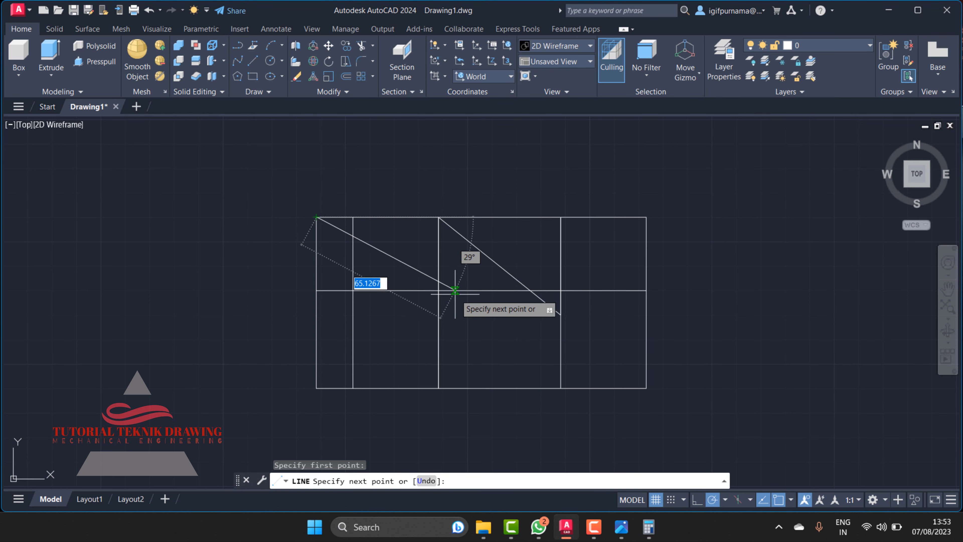
left_click(439, 290)
right_click(439, 293)
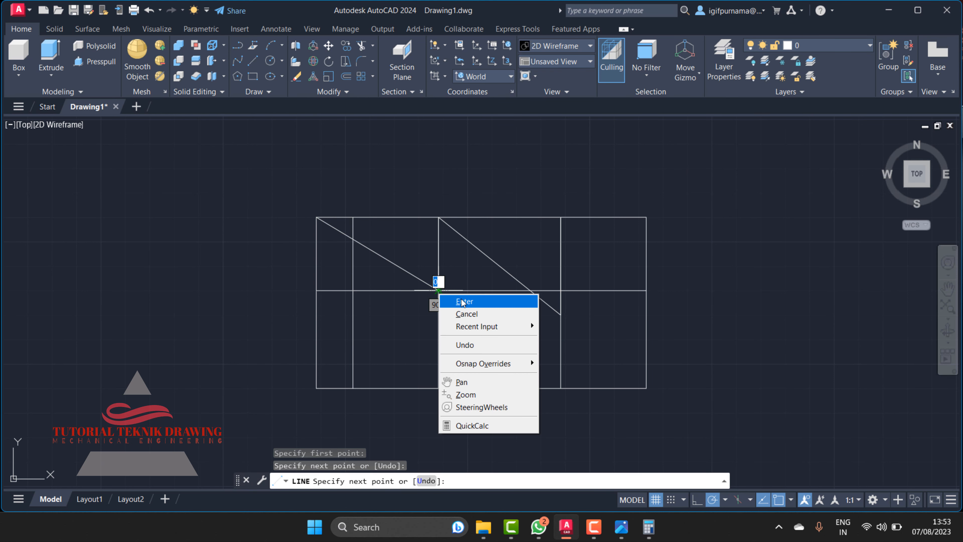
left_click(460, 300)
Trim the outline outside the left diagonal and left inner vertical, the middle vertical's upper part, and the horizontal's excess beside both diagonals
left_click(361, 47)
left_click_drag(392, 318, 362, 268)
left_click_drag(339, 299, 314, 238)
mouse_move(334, 404)
left_mouse_down()
mouse_move(316, 365)
mouse_move(335, 221)
left_mouse_up()
left_click(353, 225)
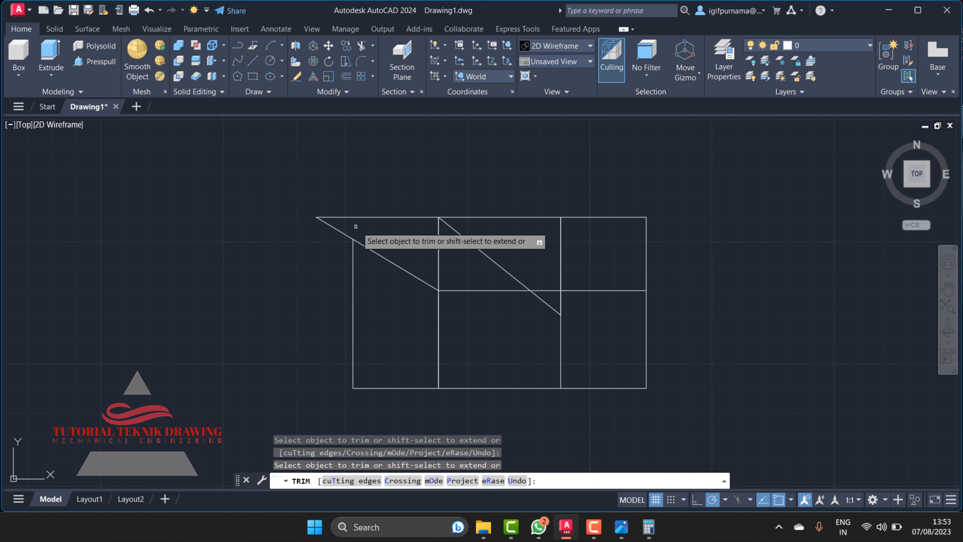
left_click_drag(461, 272, 438, 247)
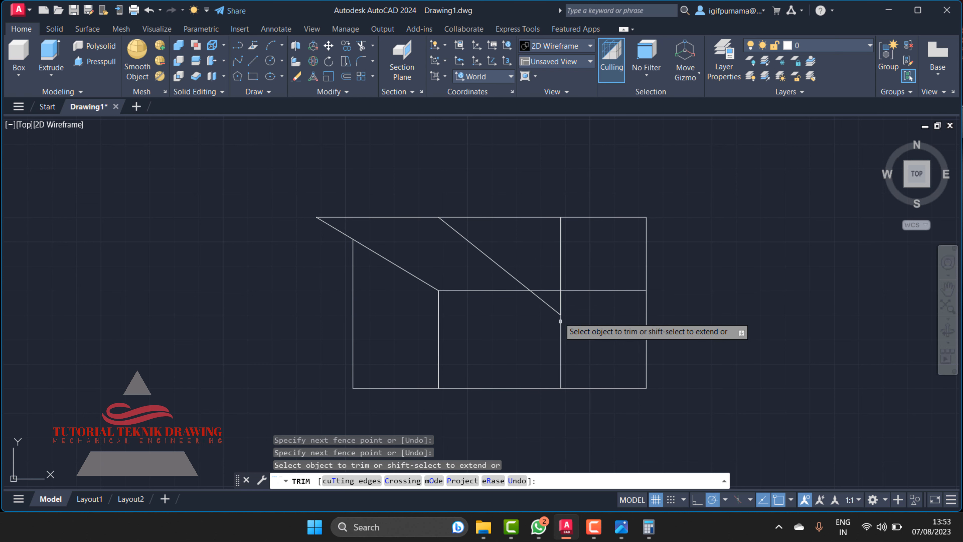
left_click(544, 290)
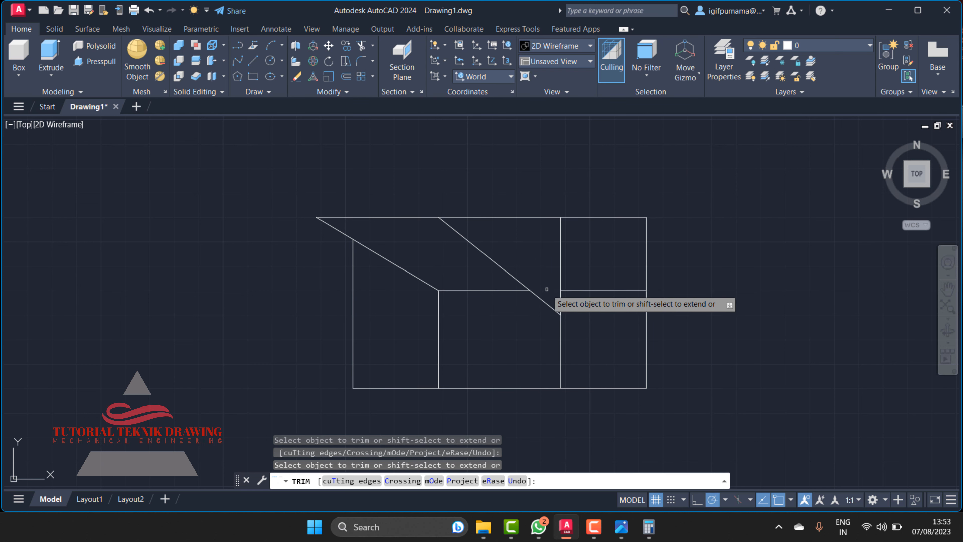
right_click(610, 230)
left_click(619, 236)
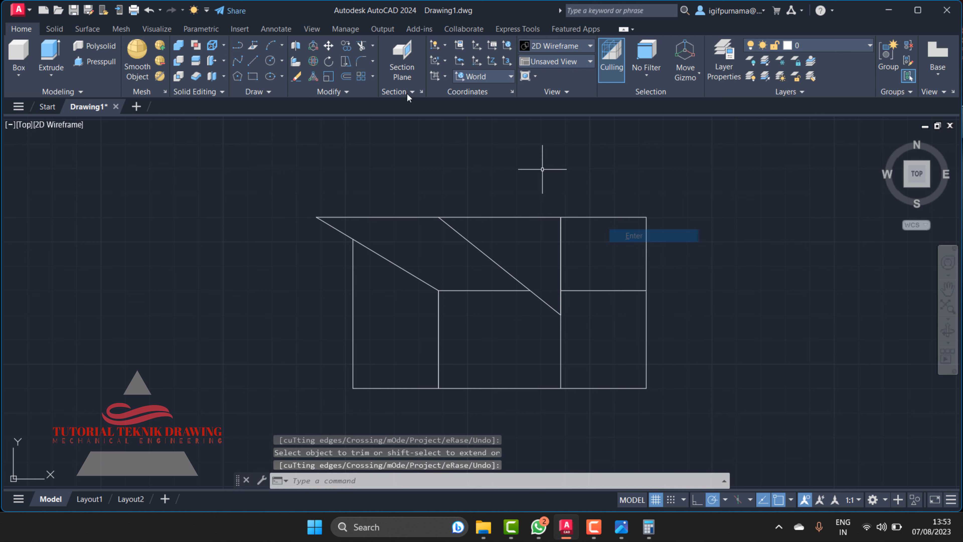
Erase the leftover horizontal segment between the right inner vertical and the rectangle's right edge
left_click(301, 80)
left_click(607, 290)
left_click(594, 264)
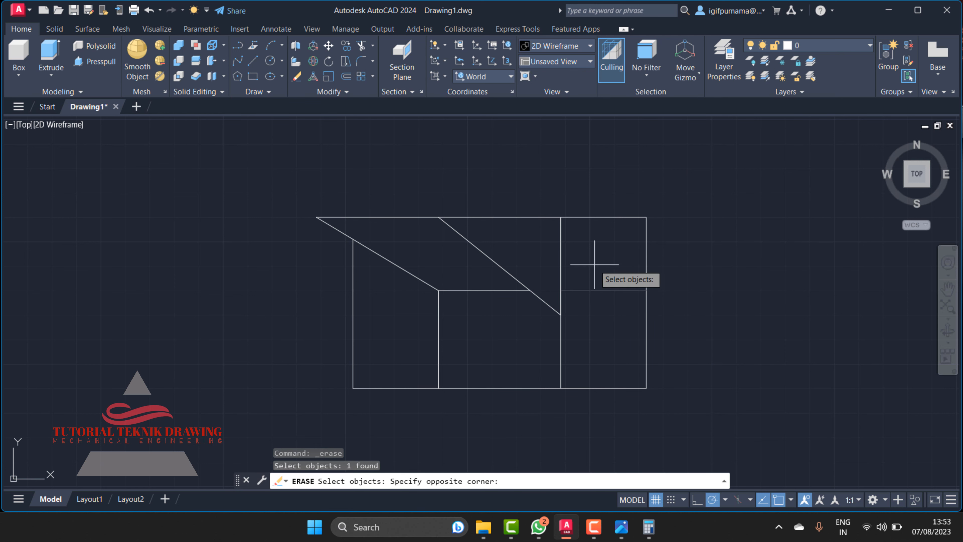
right_click(595, 279)
left_click(656, 328)
key("Return")
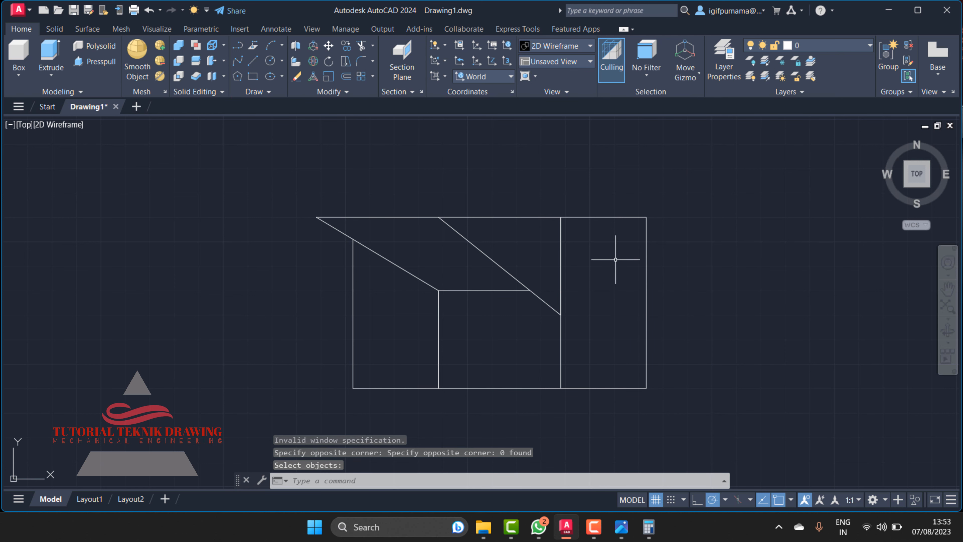
Following the Fig. 1 reference, copy the rectangle's top edge 40 units straight down
left_click(621, 526)
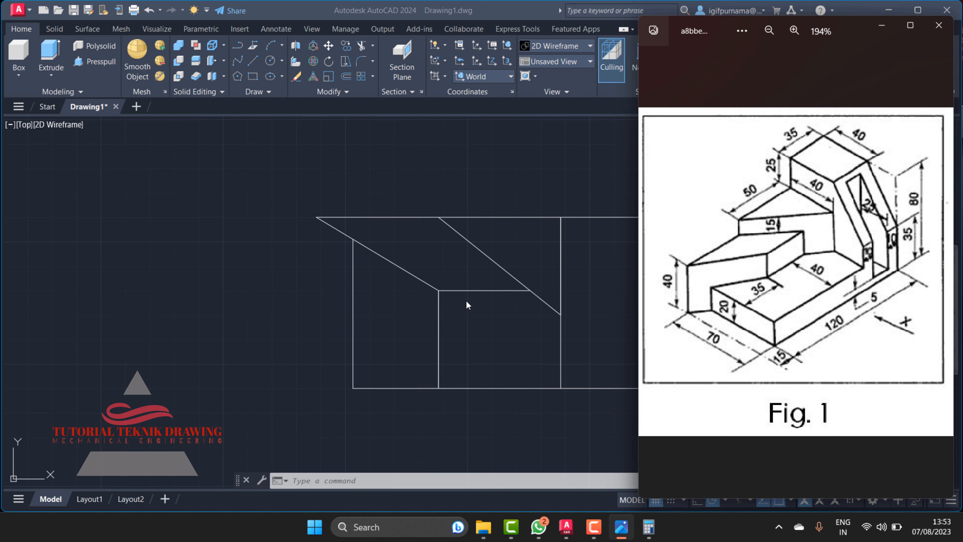
left_click(528, 143)
left_click(345, 45)
left_click(602, 247)
left_click(570, 208)
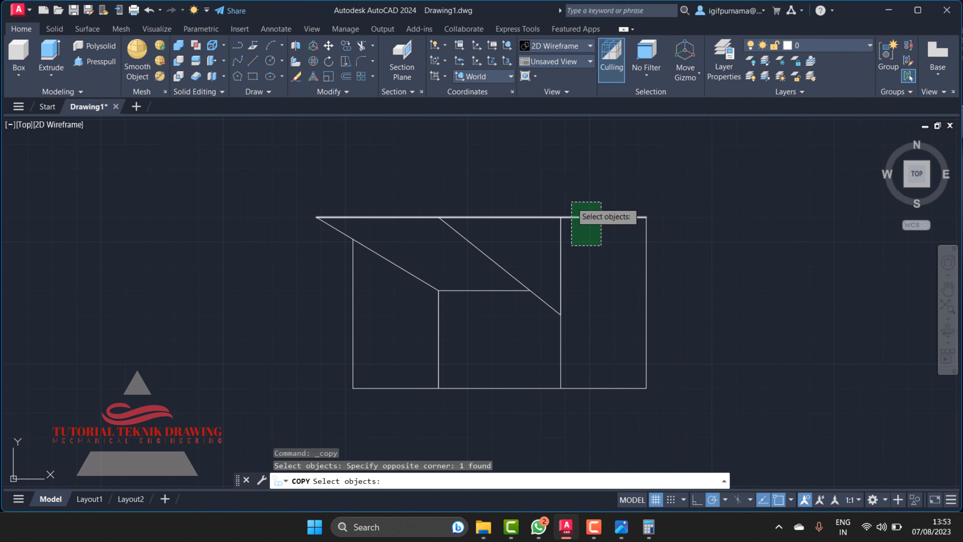
key("Return")
left_click(728, 217)
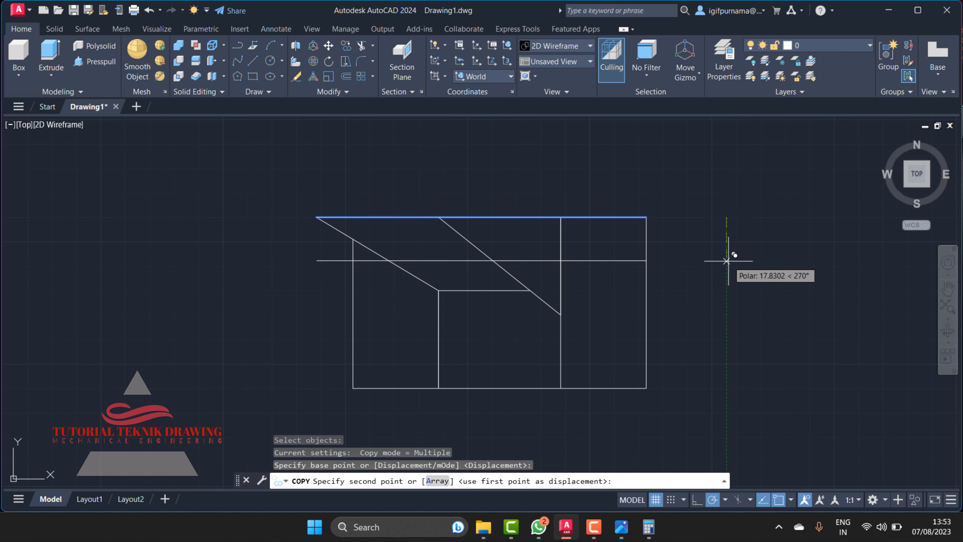
type("40")
key("Return")
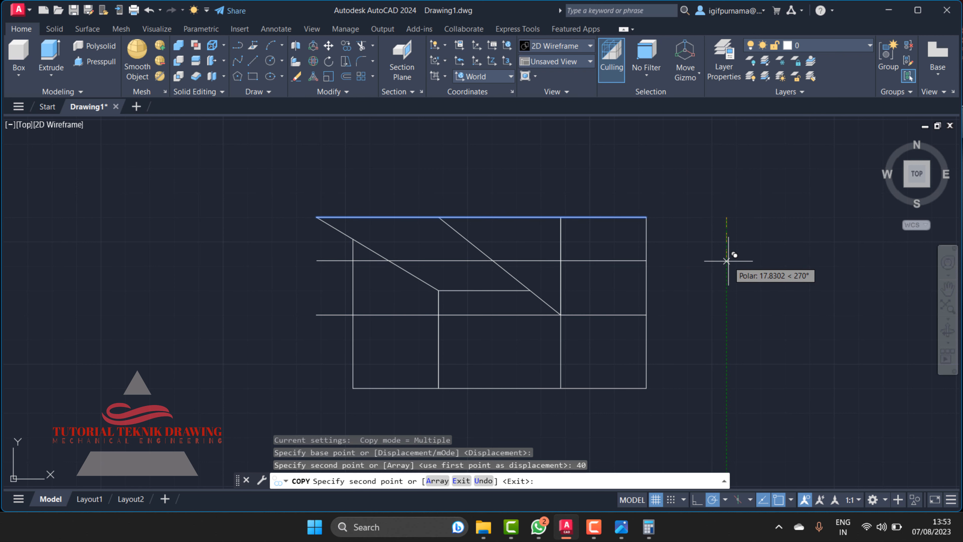
key("Return")
Trim the copied horizontal line between the middle vertical and the right inner vertical
left_click(361, 48)
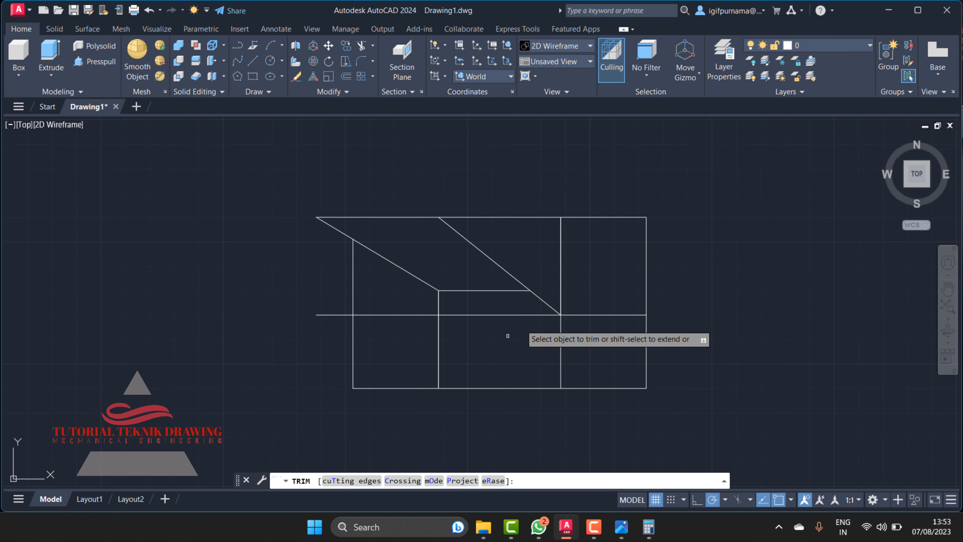
left_click(523, 315)
right_click(526, 315)
left_click(543, 321)
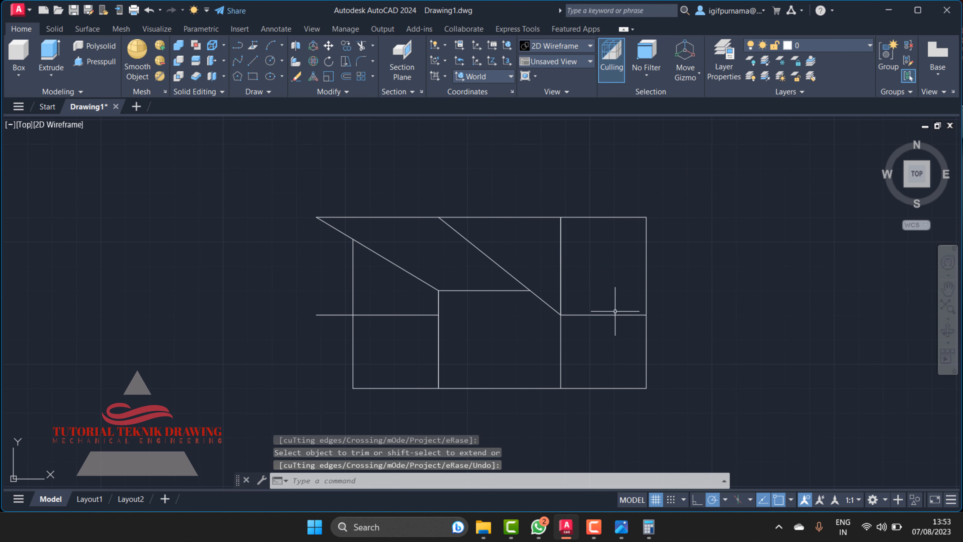
Check the Fig. 1 reference and erase the leftover horizontal segment extending left from the middle vertical
left_click(622, 527)
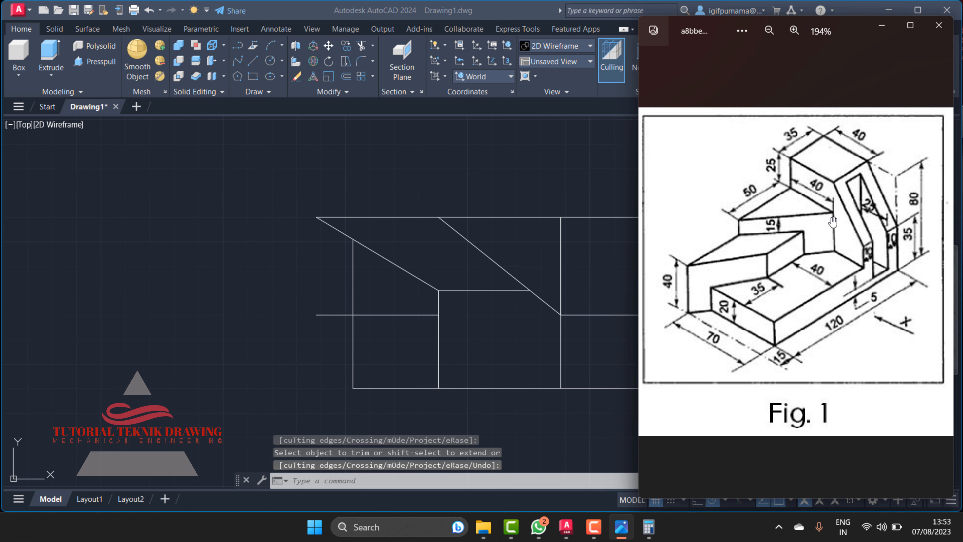
left_click(265, 152)
left_click(297, 76)
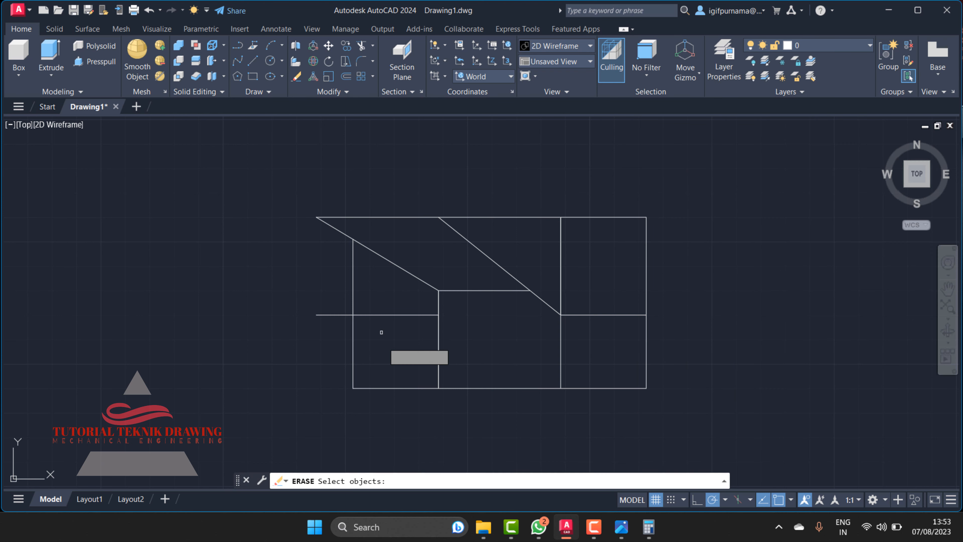
left_click(382, 332)
left_click(385, 301)
key("Return")
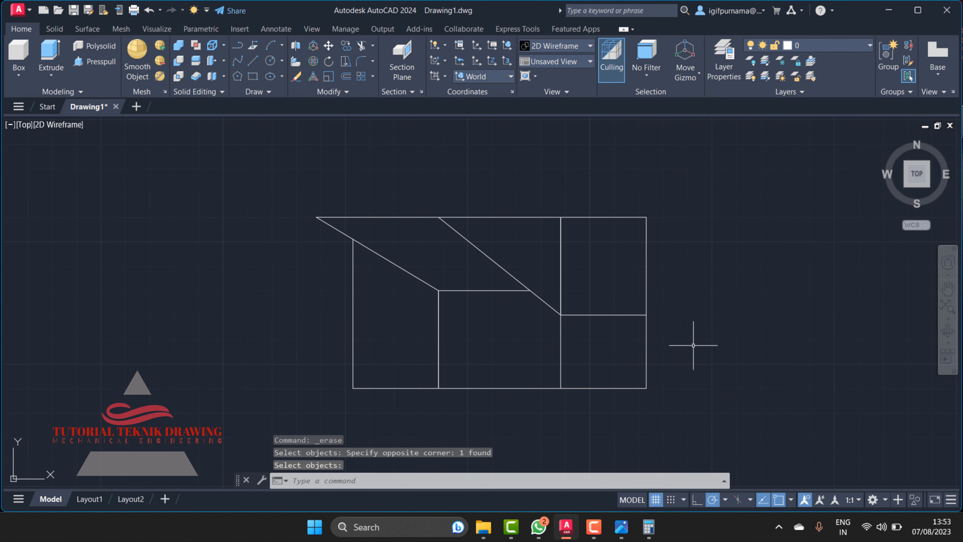
Examine the slot dimensions in an enlarged Fig. 1 reference and calculate 35 − 25 in Calculator
left_click(622, 527)
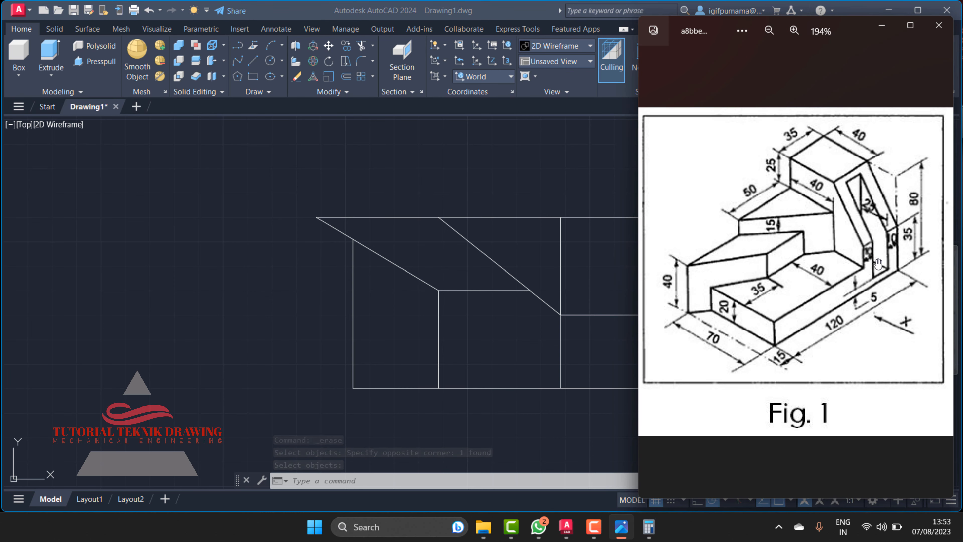
left_click(794, 30)
left_click(794, 30)
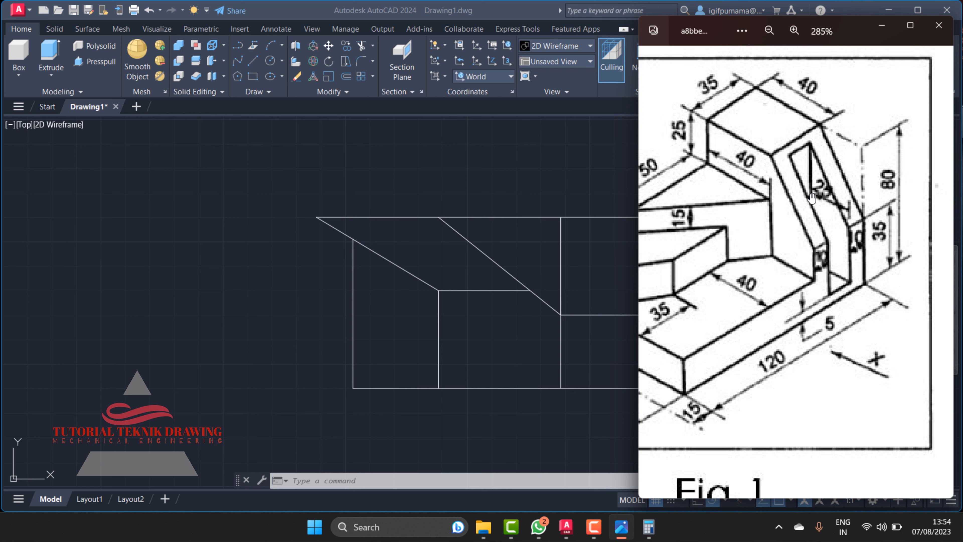
left_click(649, 528)
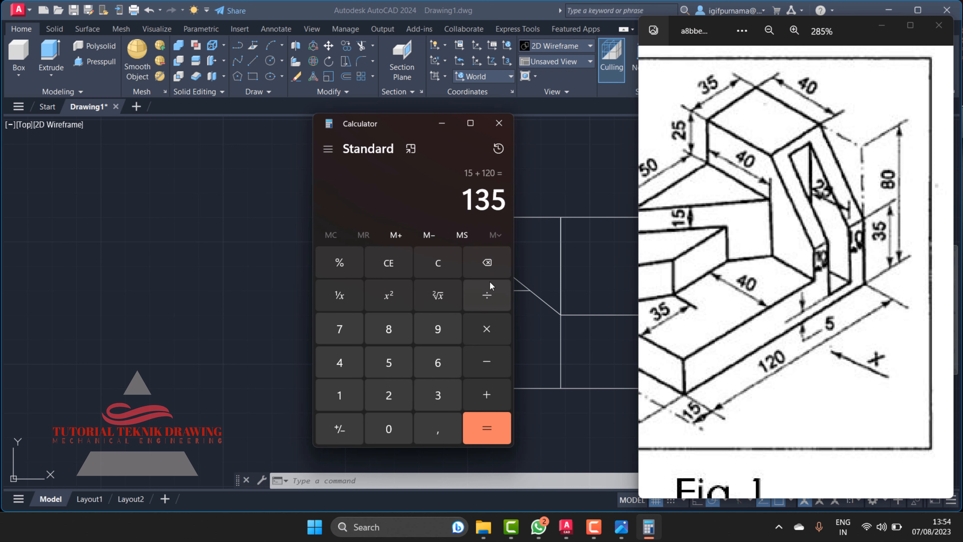
left_click(421, 393)
left_click(390, 366)
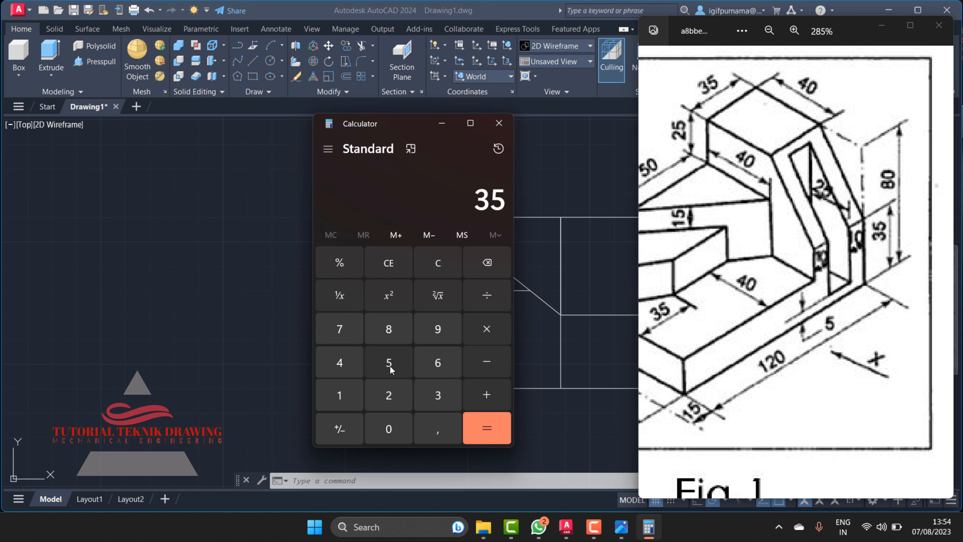
left_click(490, 363)
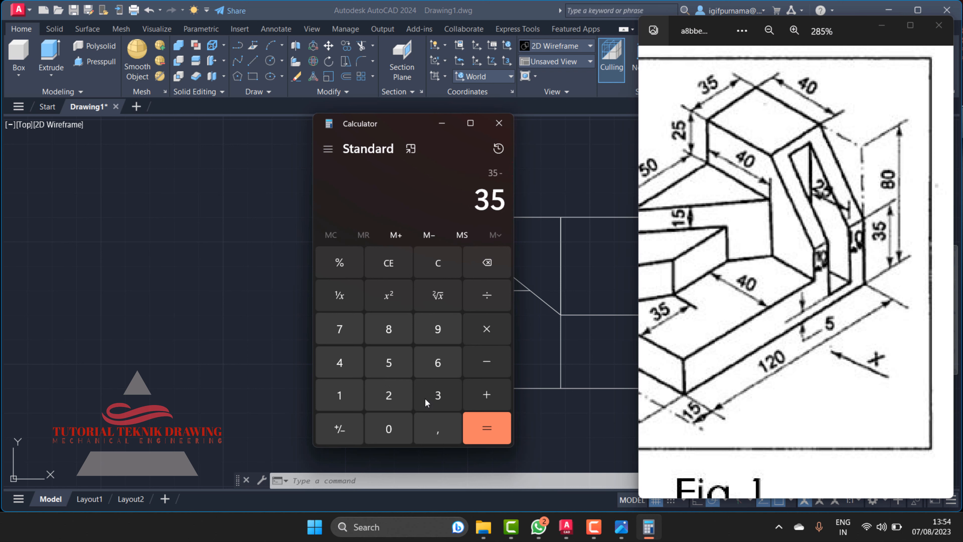
left_click(390, 394)
left_click(390, 363)
left_click(487, 428)
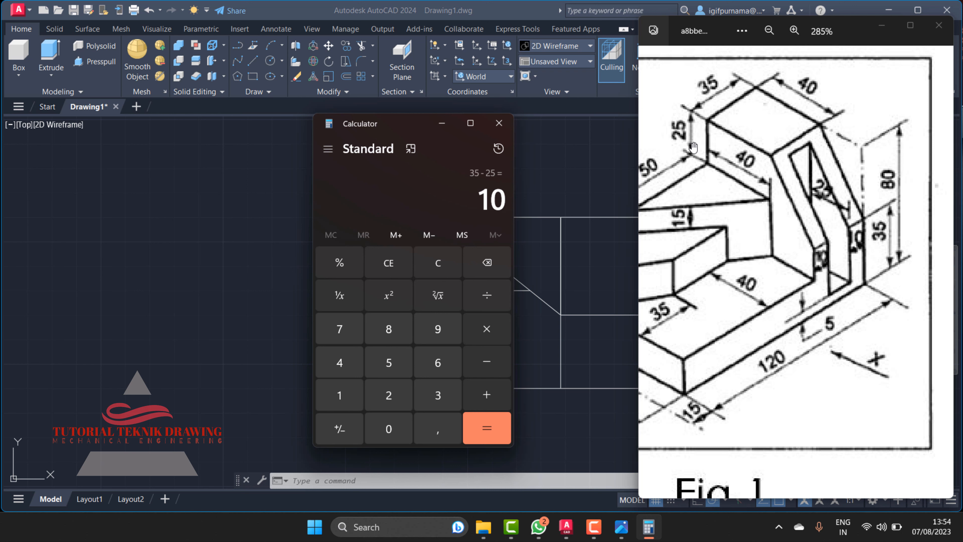
Clear the calculator and calculate 35 − 20 for the Fig. 1 dimensions
left_click(428, 274)
left_click(437, 395)
left_click(389, 364)
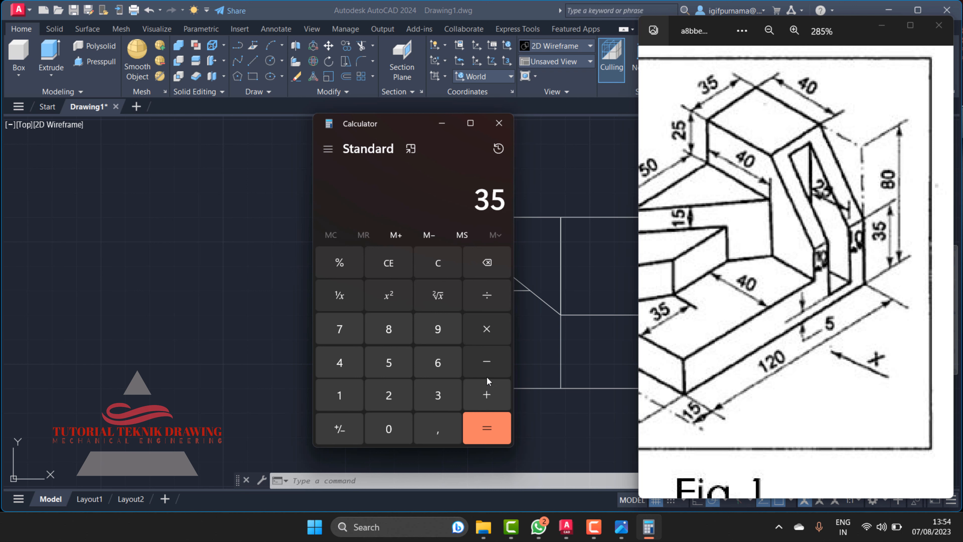
left_click(487, 365)
left_click(389, 396)
left_click(391, 433)
left_click(491, 431)
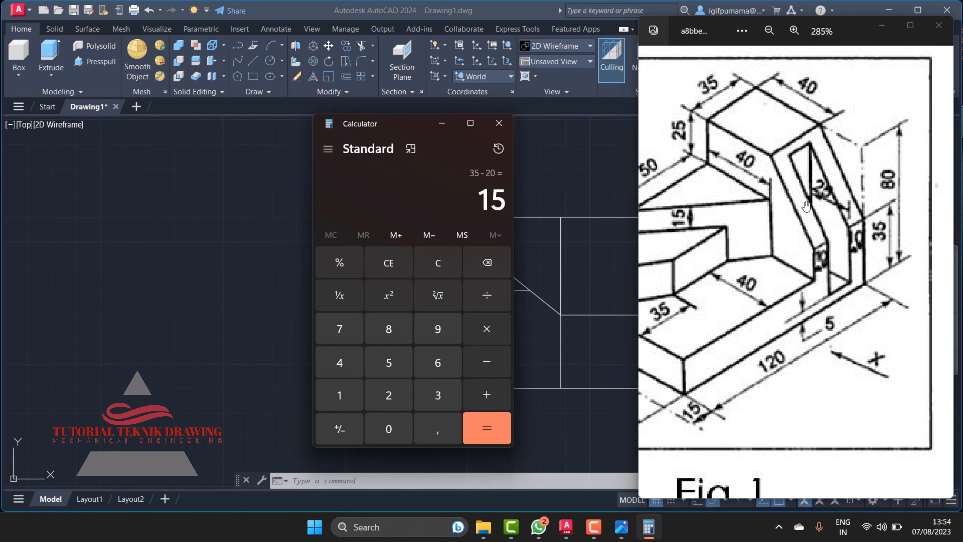
Return to the AutoCAD drawing and switch its view to SW Isometric
left_click(569, 168)
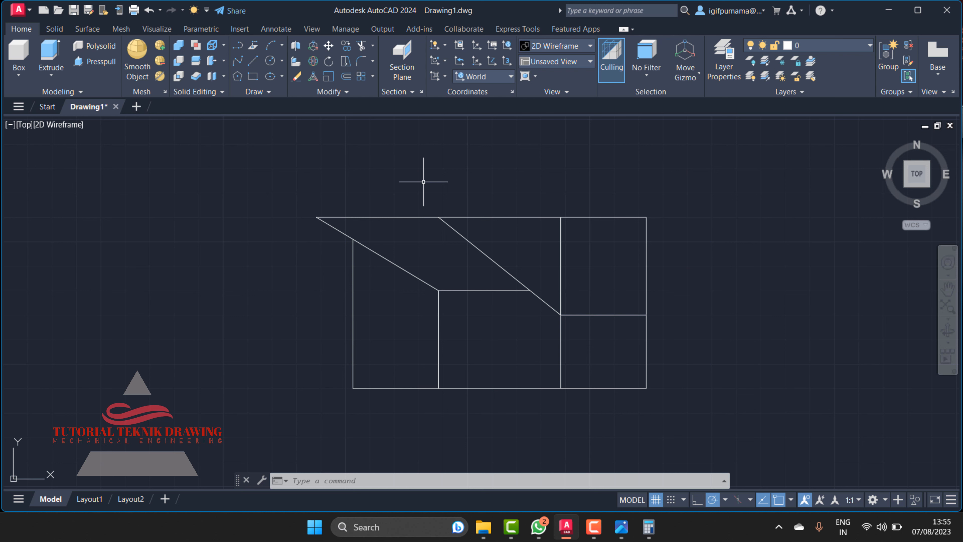
right_click(363, 227)
left_click(419, 174)
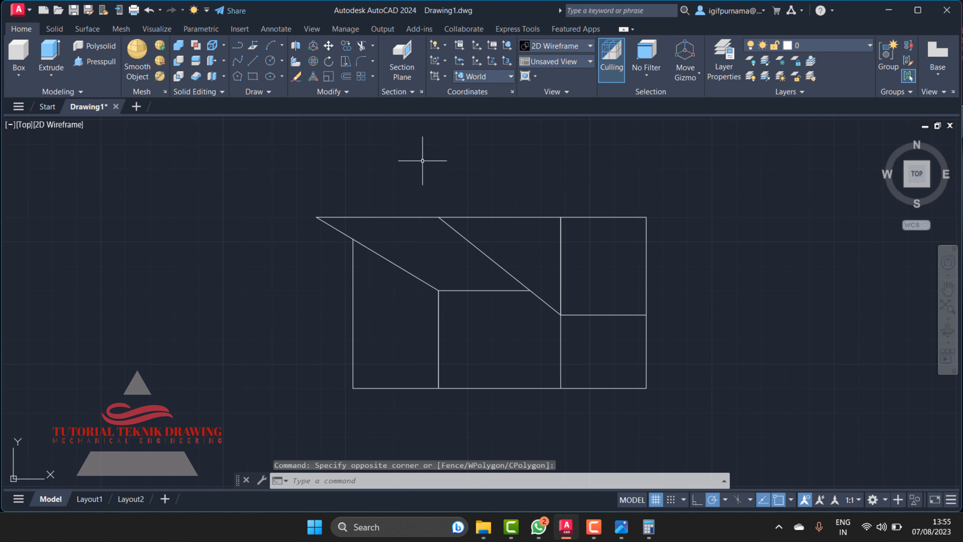
left_click(563, 60)
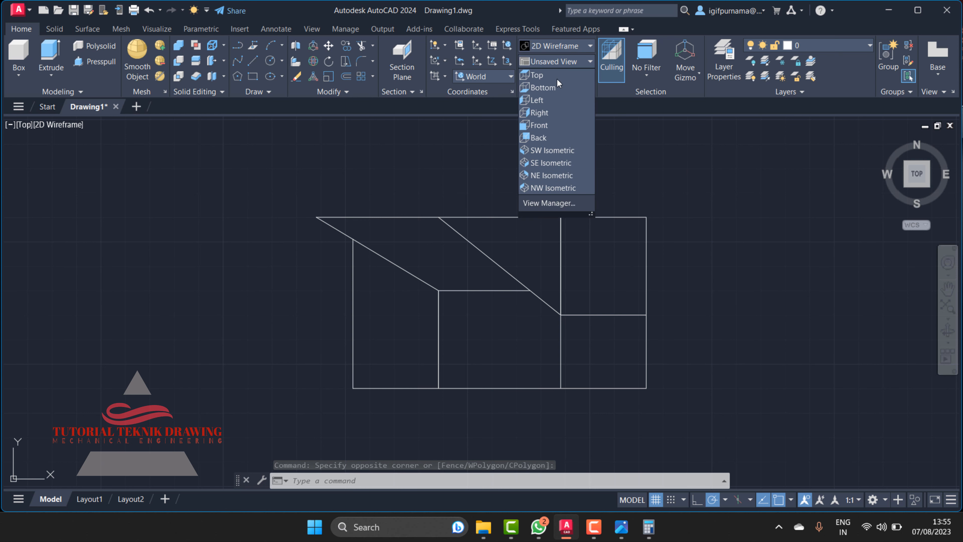
left_click(542, 151)
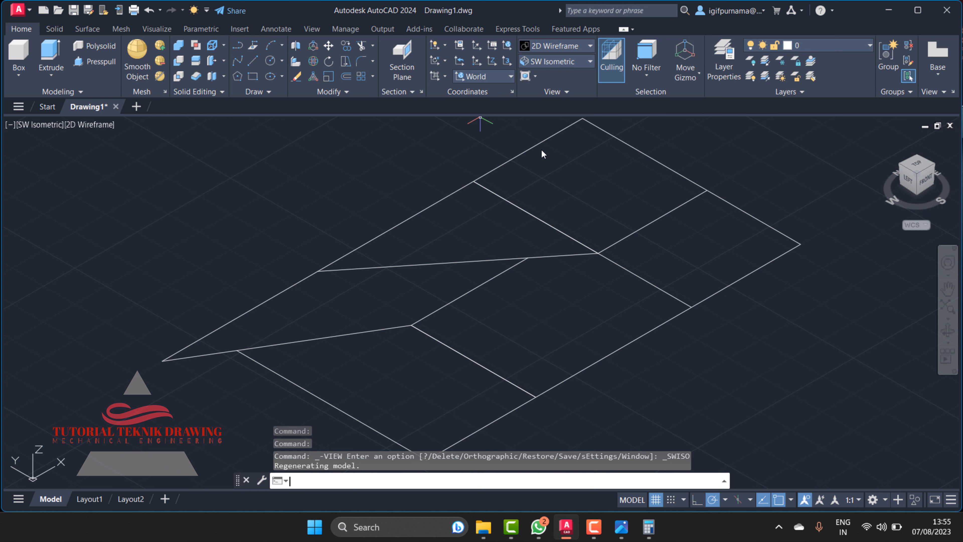
Check the overall height in the Fig. 1 reference and presspull the rear rectangular area of the base layout to a height of 80
left_click(624, 529)
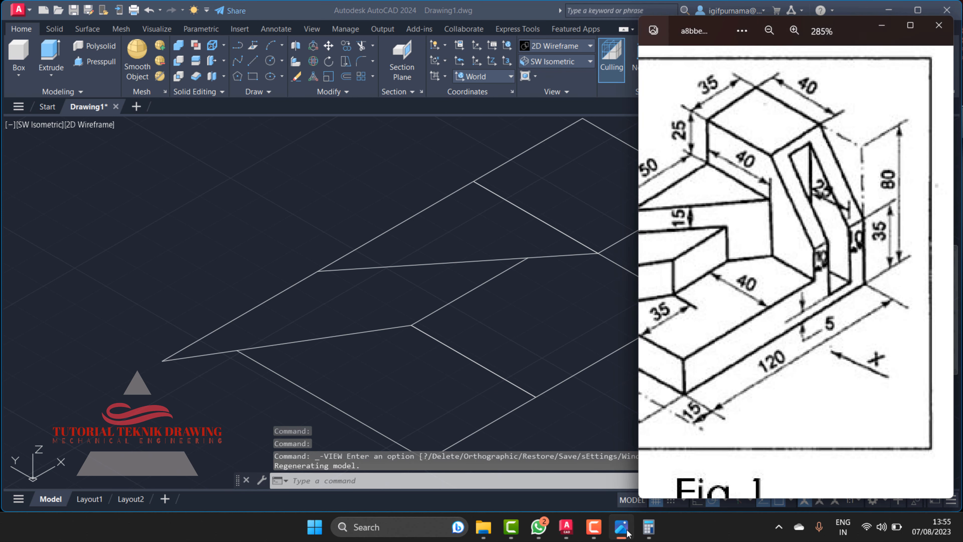
left_click_drag(776, 187, 782, 183)
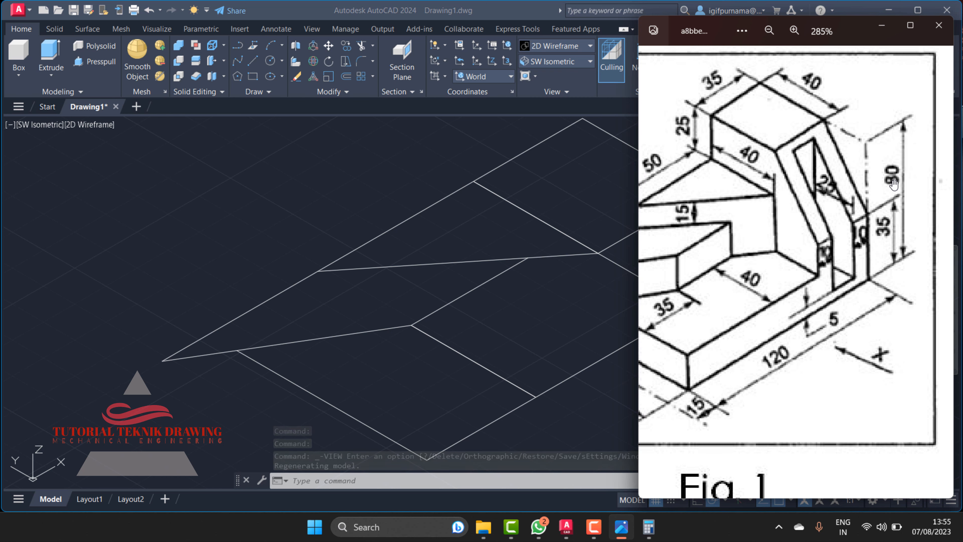
left_click(882, 25)
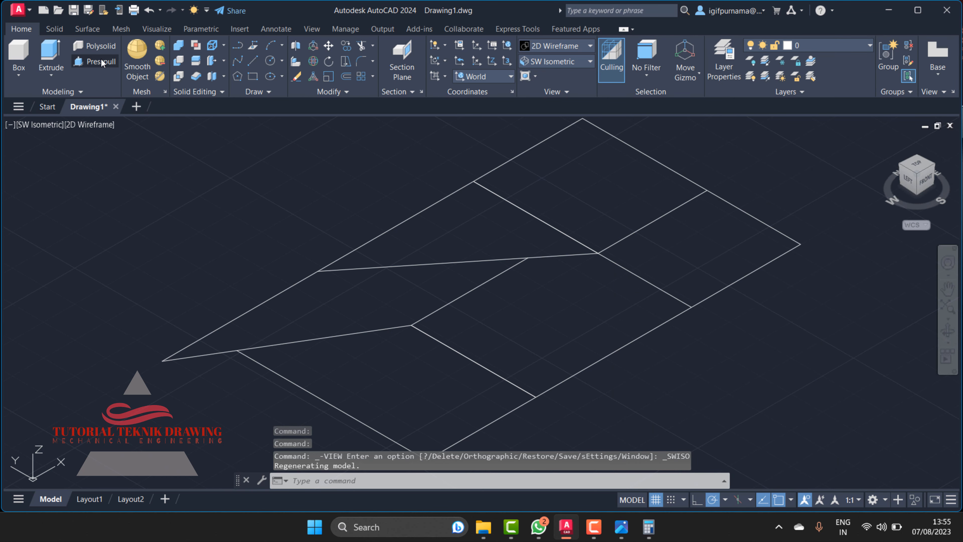
left_click(91, 62)
left_click(609, 181)
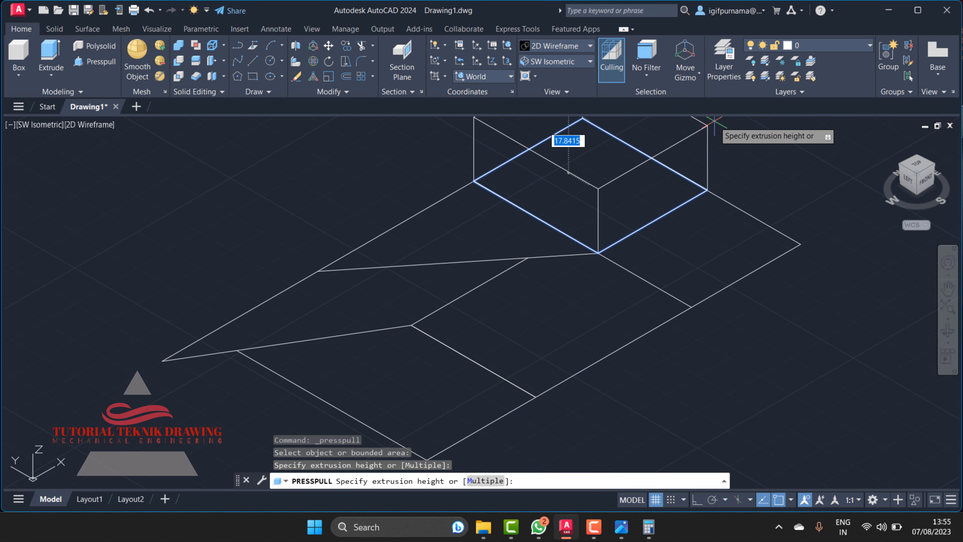
type("80")
key("Return")
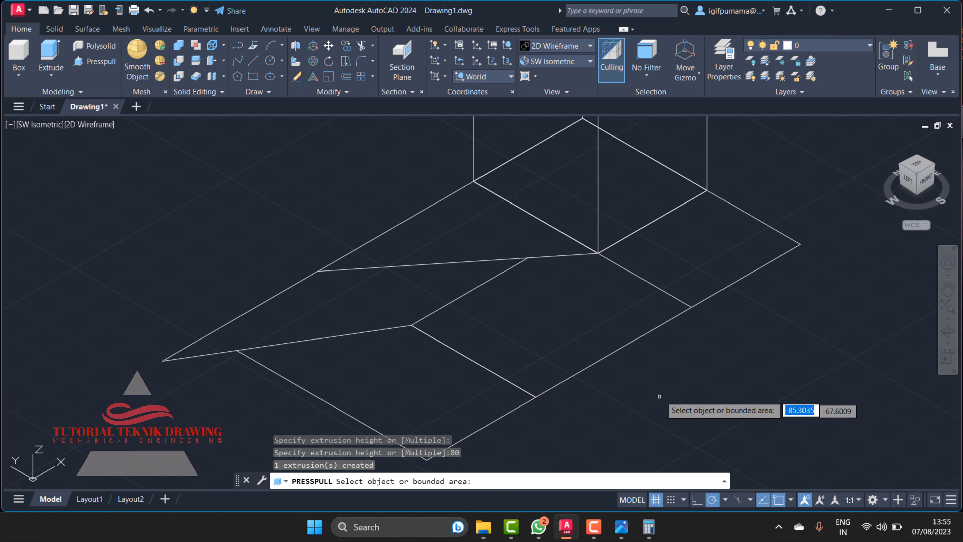
Examine the upper step heights in the Fig. 1 reference and calculate 80 − 25 in Calculator
left_click(621, 526)
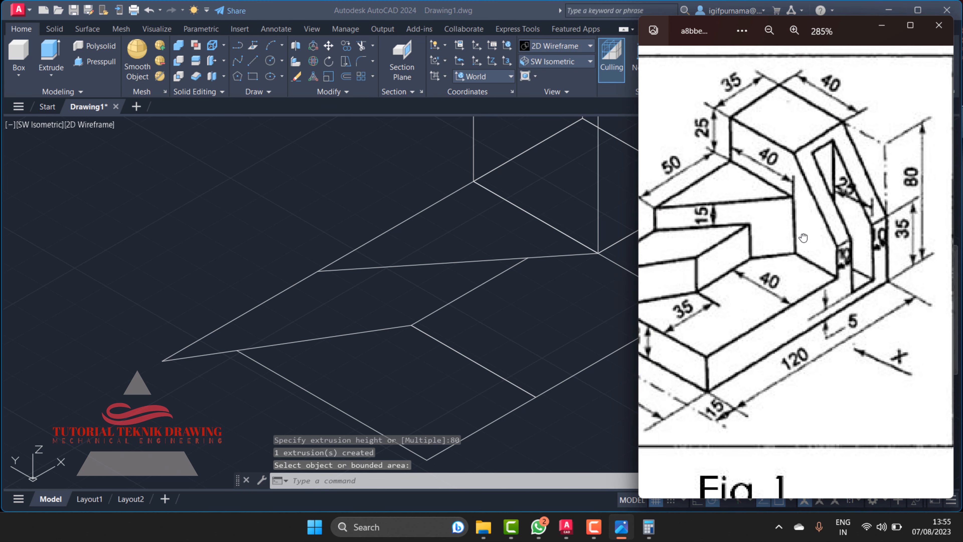
left_click_drag(835, 240, 855, 240)
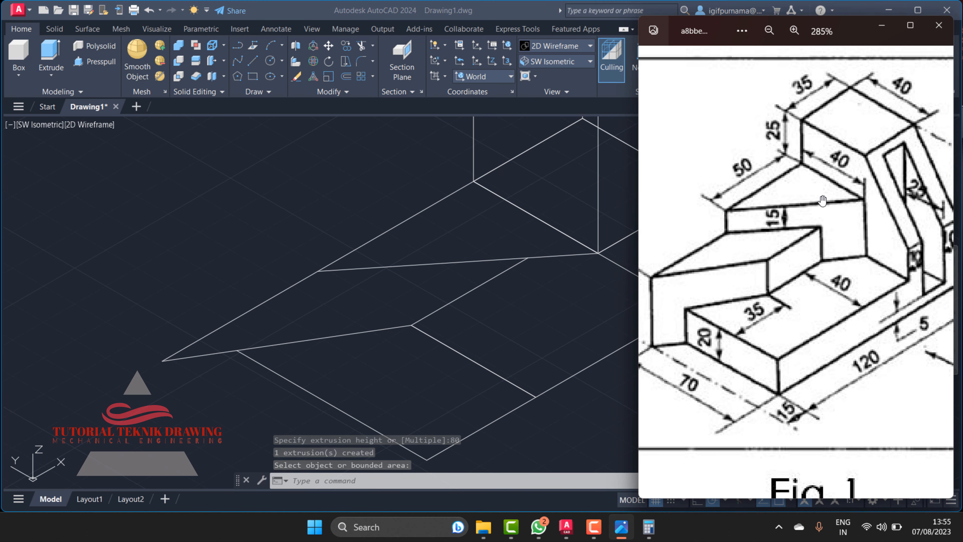
left_click_drag(801, 146, 699, 147)
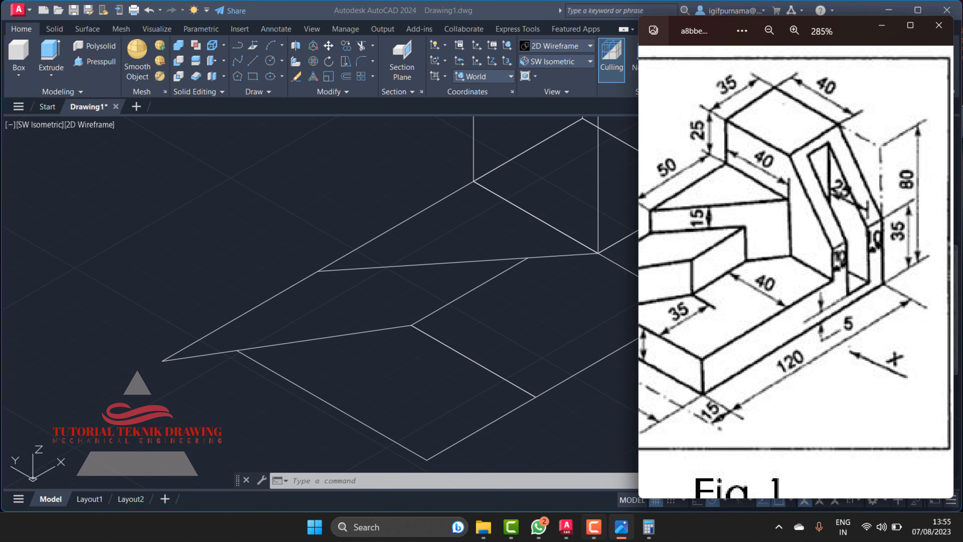
left_click(649, 527)
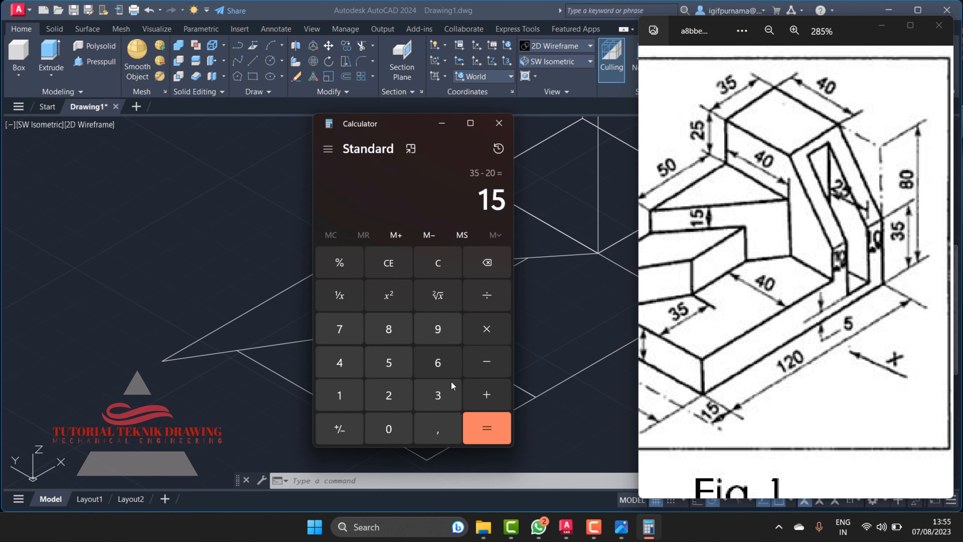
left_click(389, 336)
left_click(390, 436)
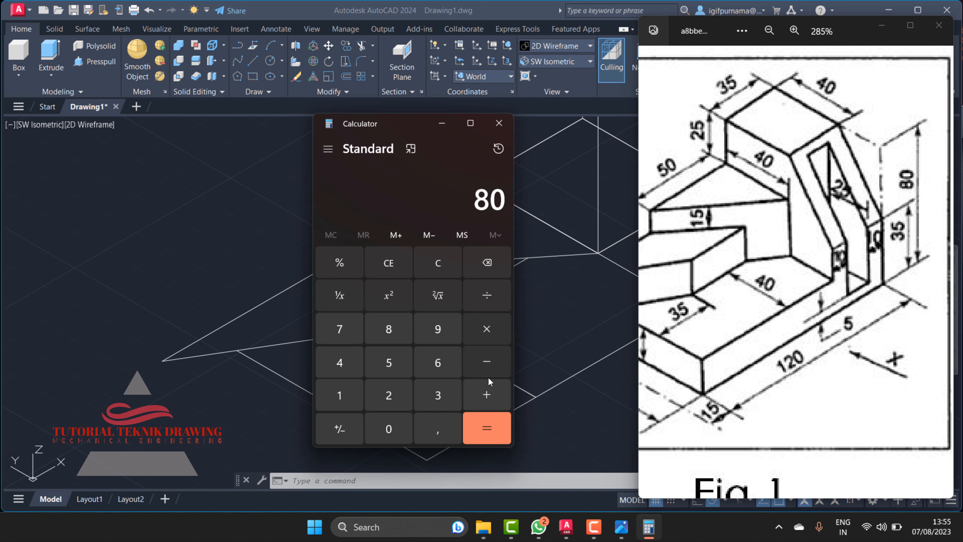
left_click(487, 370)
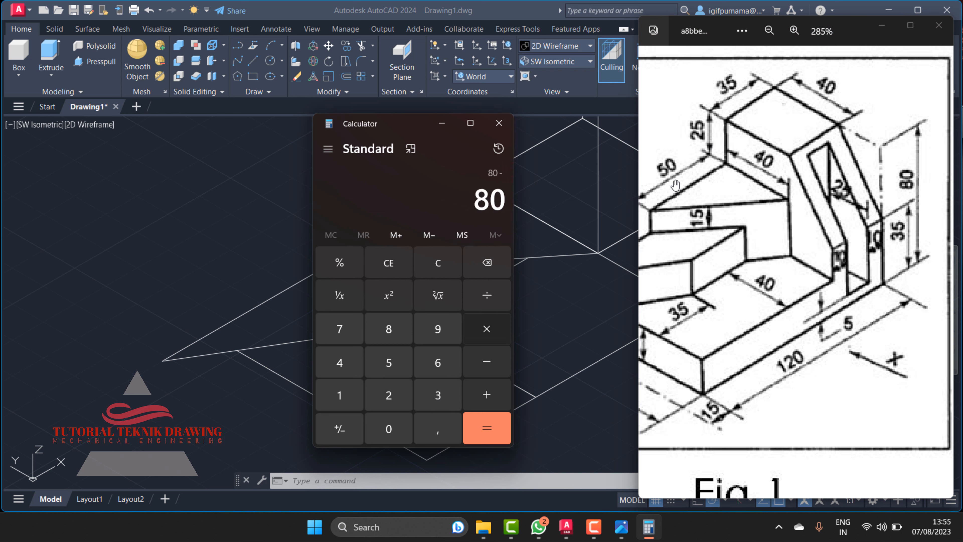
left_click(389, 394)
left_click(389, 362)
left_click(486, 424)
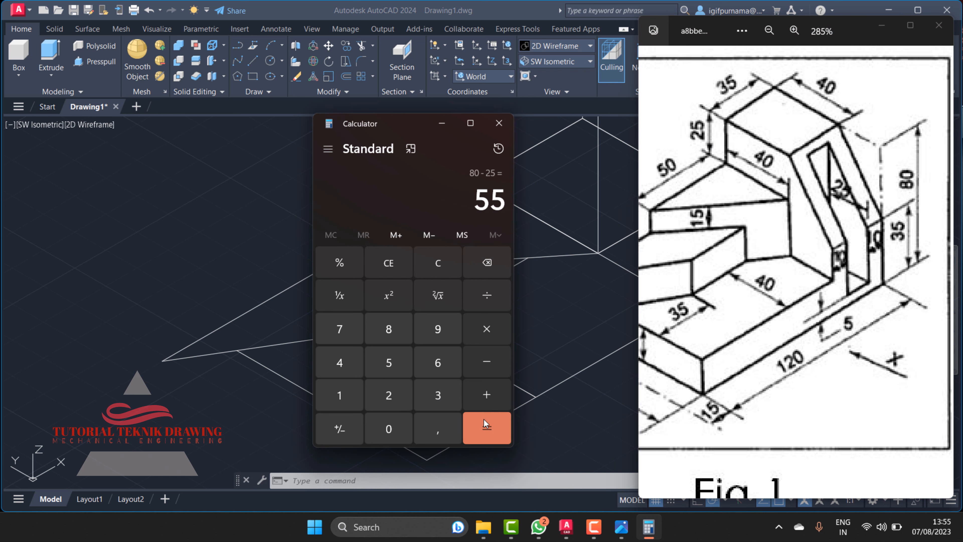
left_click(437, 122)
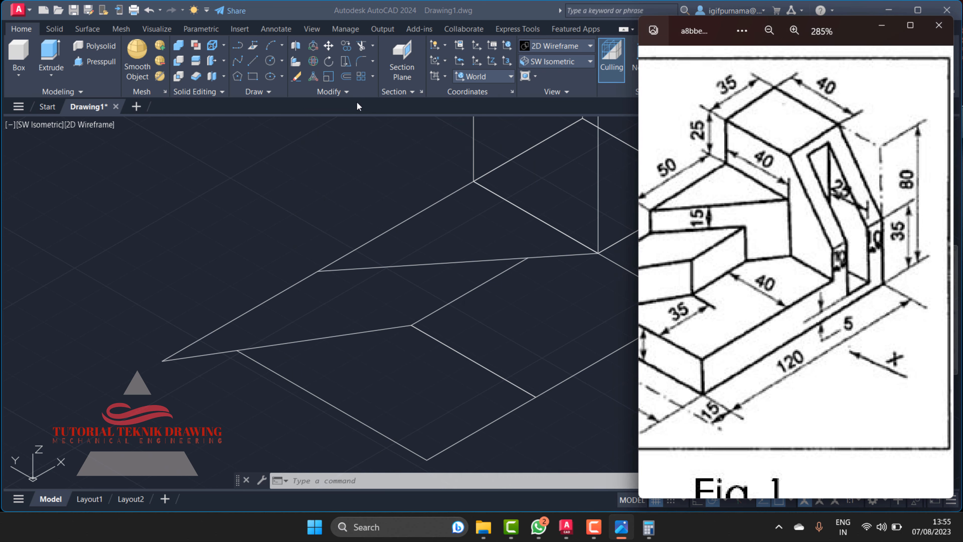
Presspull the triangular area adjoining the tall rear block to a height of 55 in the AutoCAD drawing
left_click(82, 62)
left_click(452, 237)
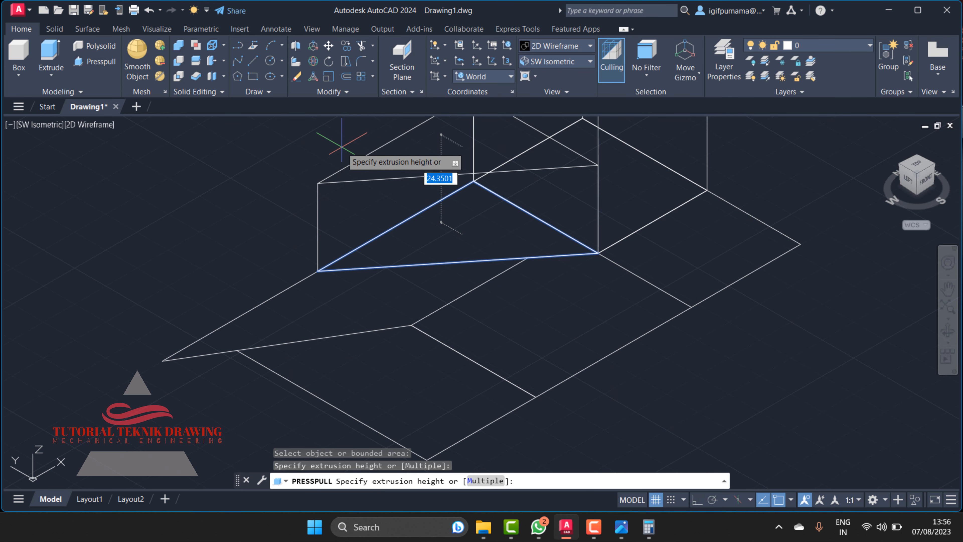
type("55")
key("Return")
key("Return")
Check the next step's height in the Fig. 1 reference and calculate 55 − 15 in Calculator
left_click(622, 529)
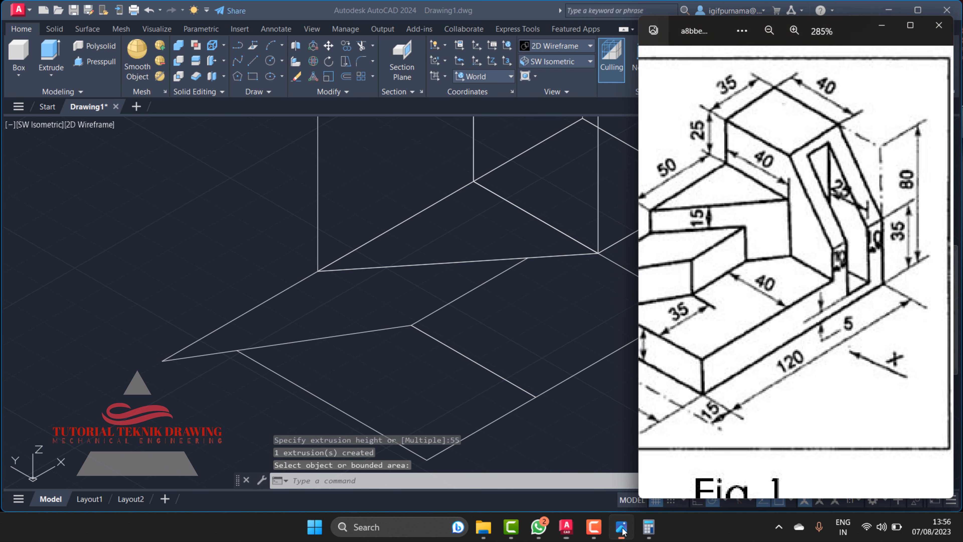
mouse_move(715, 300)
left_mouse_down()
mouse_move(774, 274)
mouse_move(801, 213)
mouse_move(779, 207)
left_mouse_up()
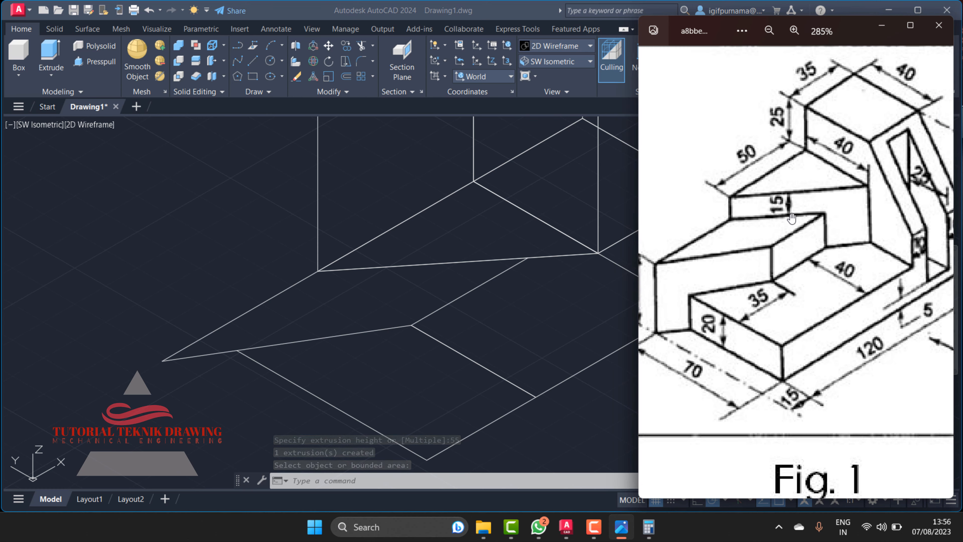
left_click(649, 527)
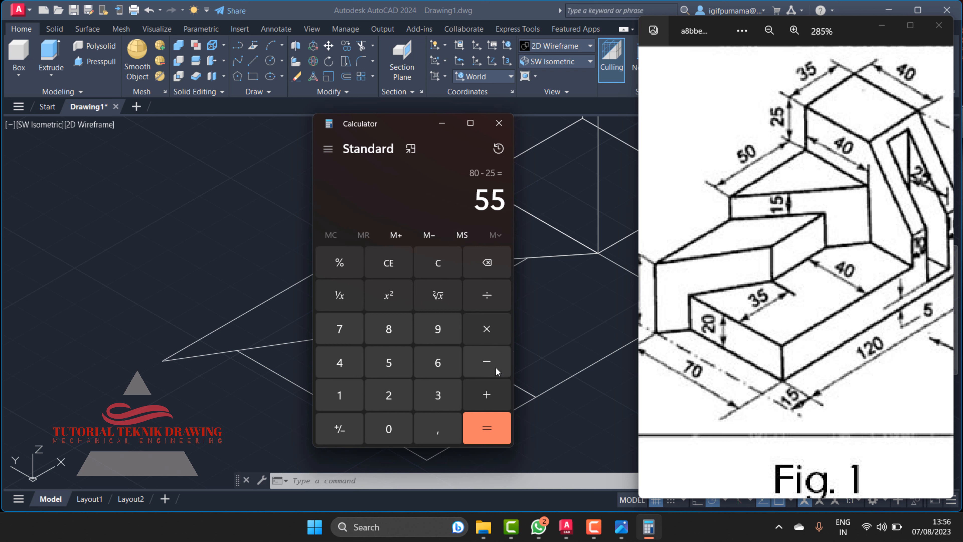
left_click(340, 395)
left_click(389, 363)
left_click(487, 428)
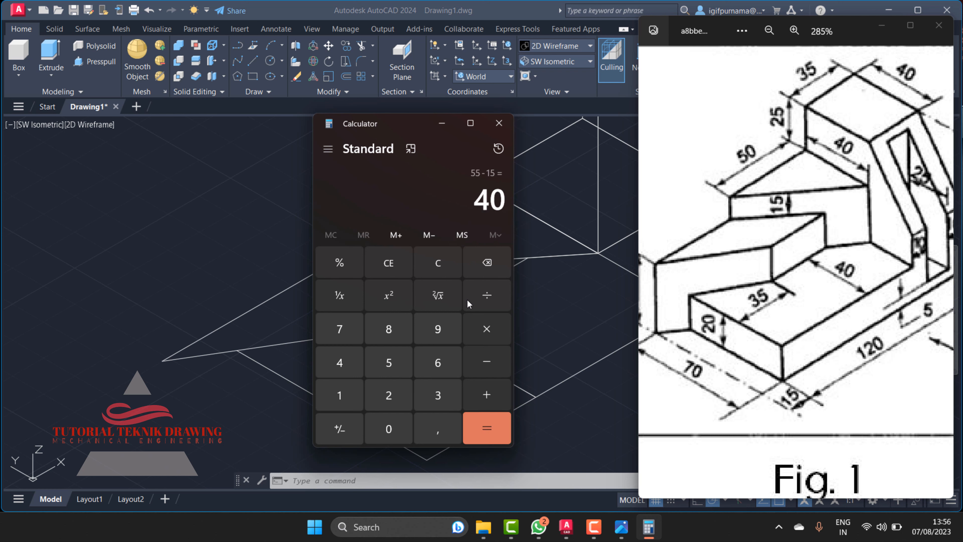
left_click(441, 123)
Presspull the four-sided area in front of the triangular block to a height of 40 in the AutoCAD drawing
left_click(108, 62)
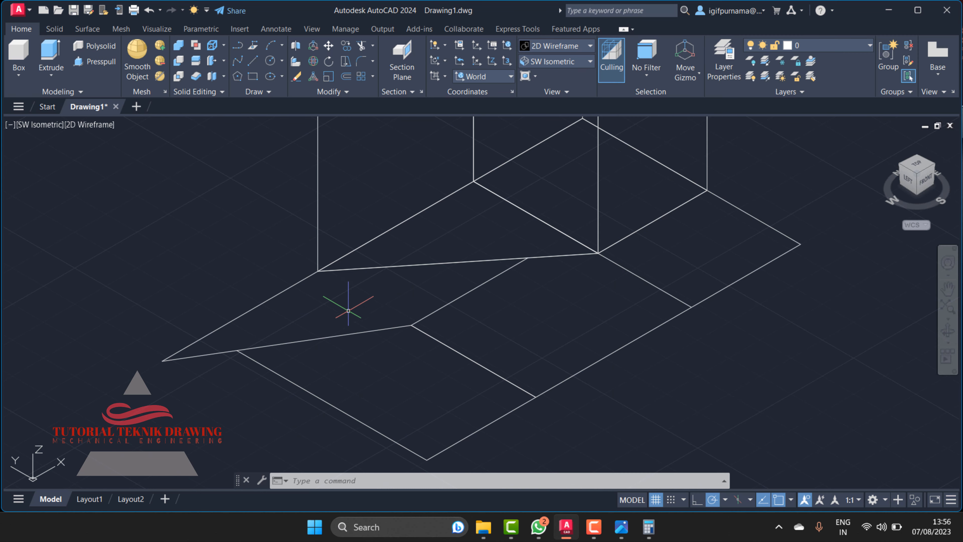
left_click(101, 64)
left_click(280, 319)
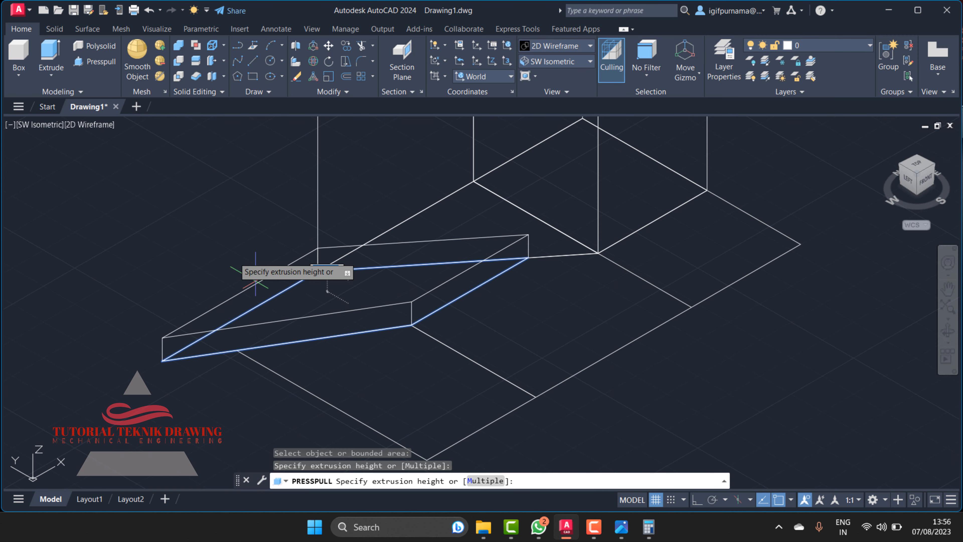
type("4")
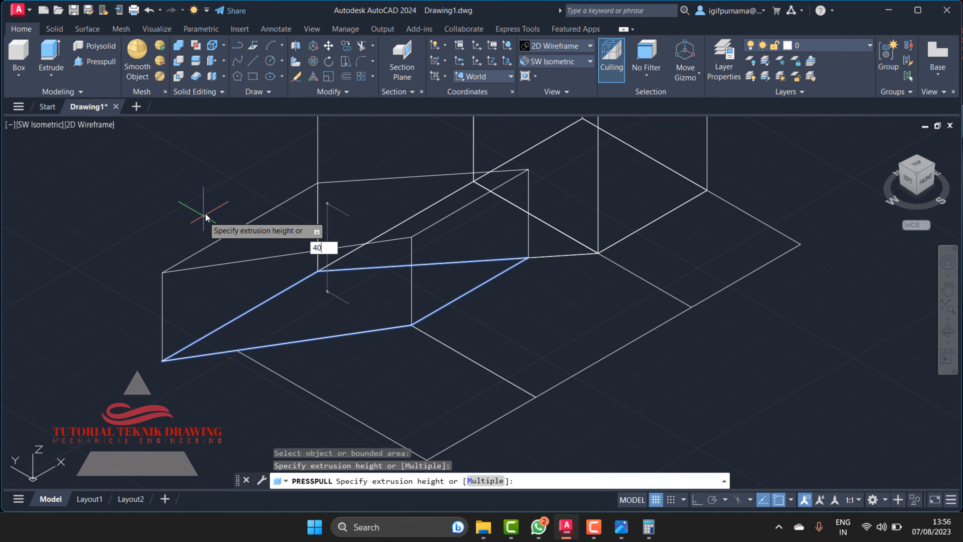
type("0")
key("Return")
key("Return")
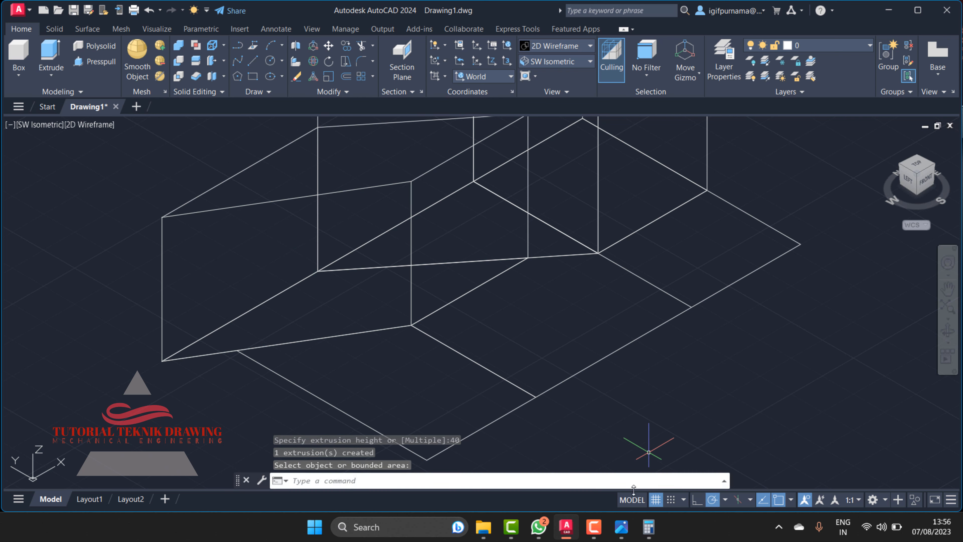
Check the Fig. 1 reference and erase the two overlapping lines that divide the low front area of the base
left_click(621, 528)
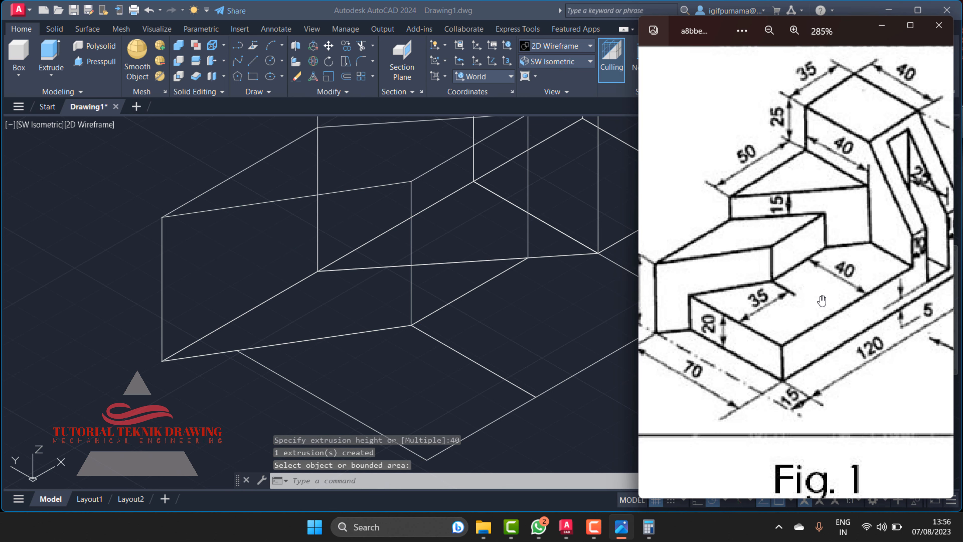
left_click(423, 363)
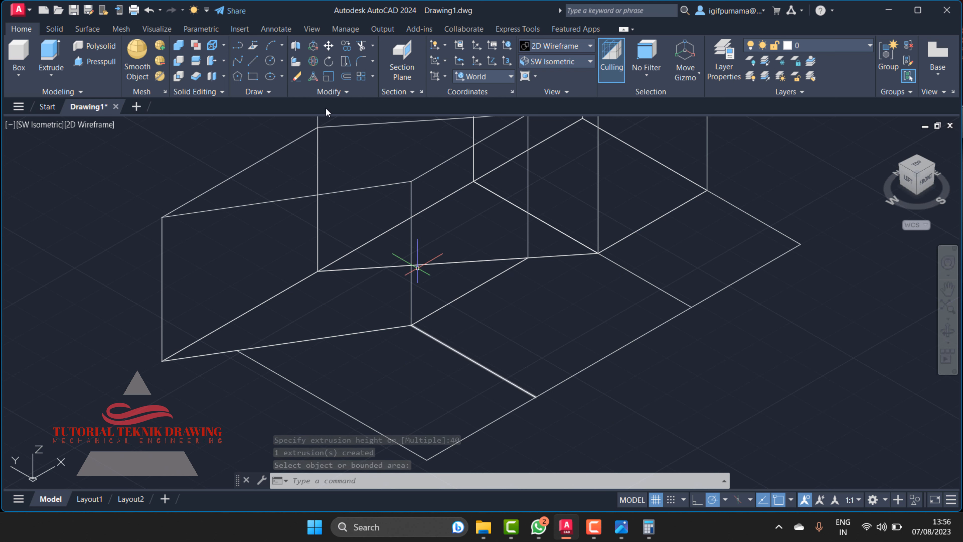
left_click(296, 77)
left_click(541, 311)
left_click(400, 397)
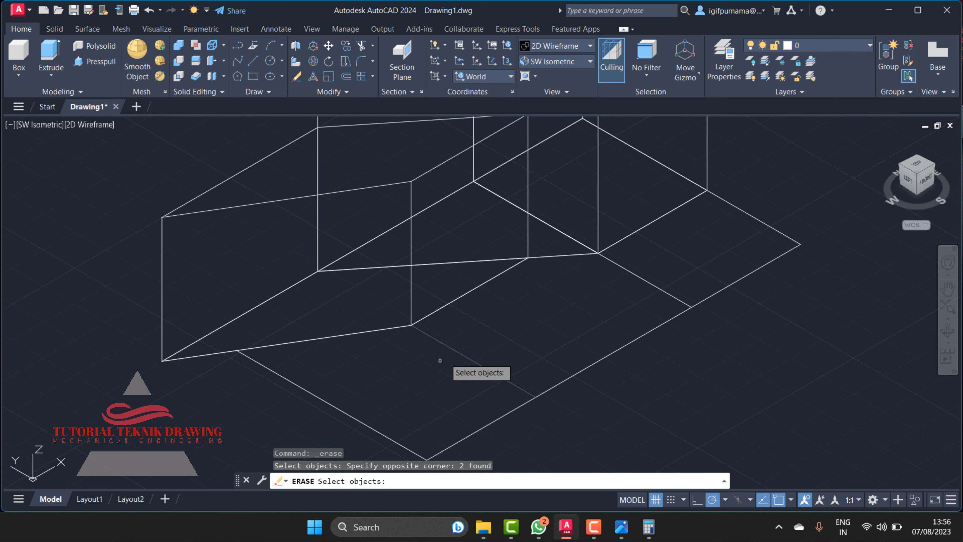
key("Return")
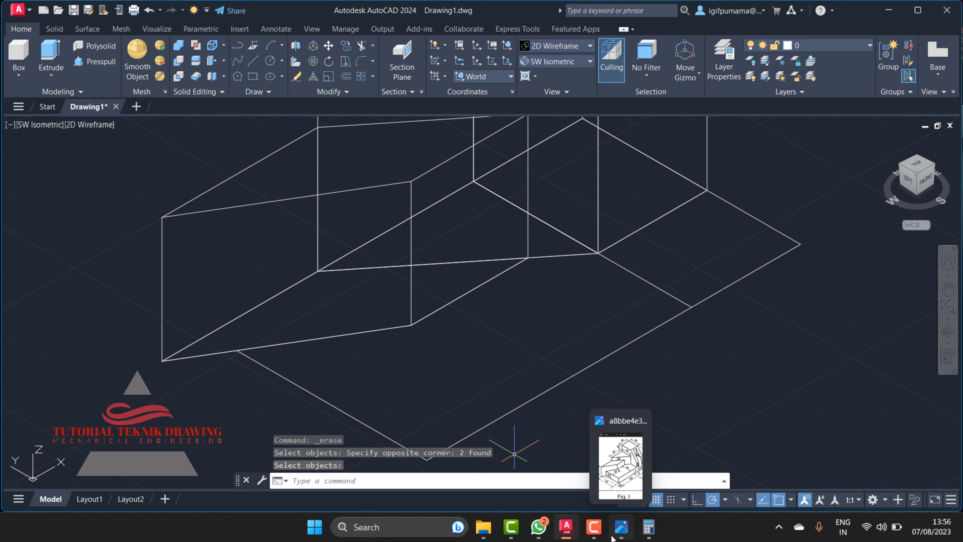
Check the front height in the Fig. 1 reference and presspull the merged low front area to a height of 20
left_click(621, 528)
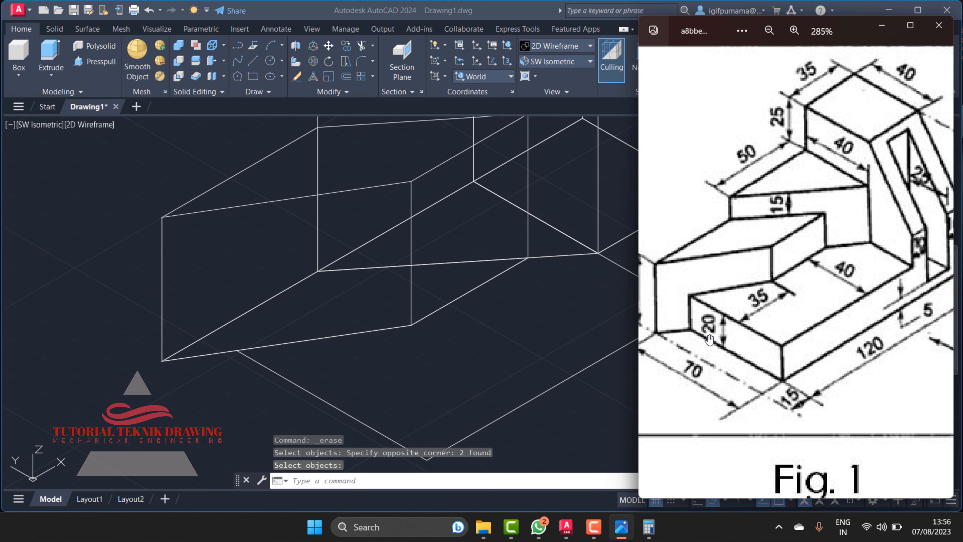
left_click(488, 333)
left_click(95, 61)
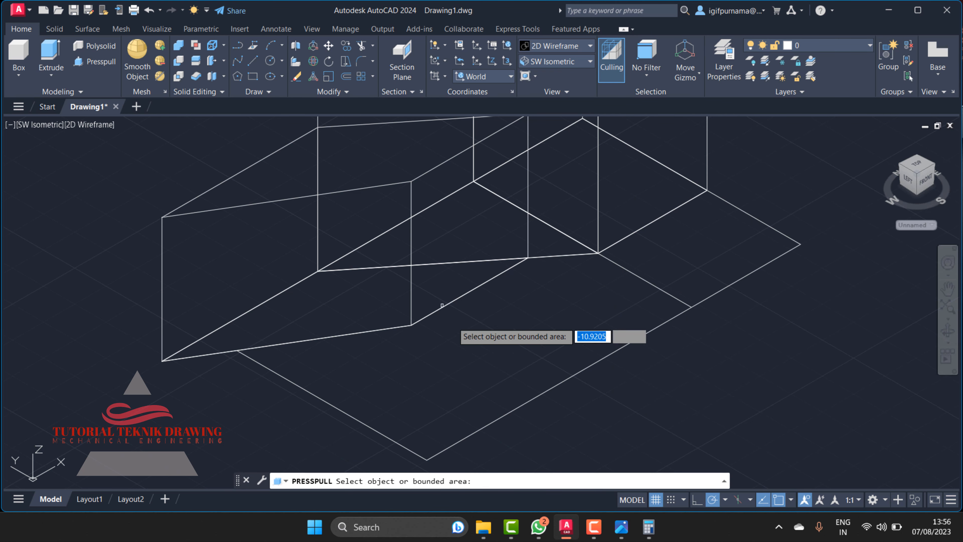
left_click(457, 318)
type("20")
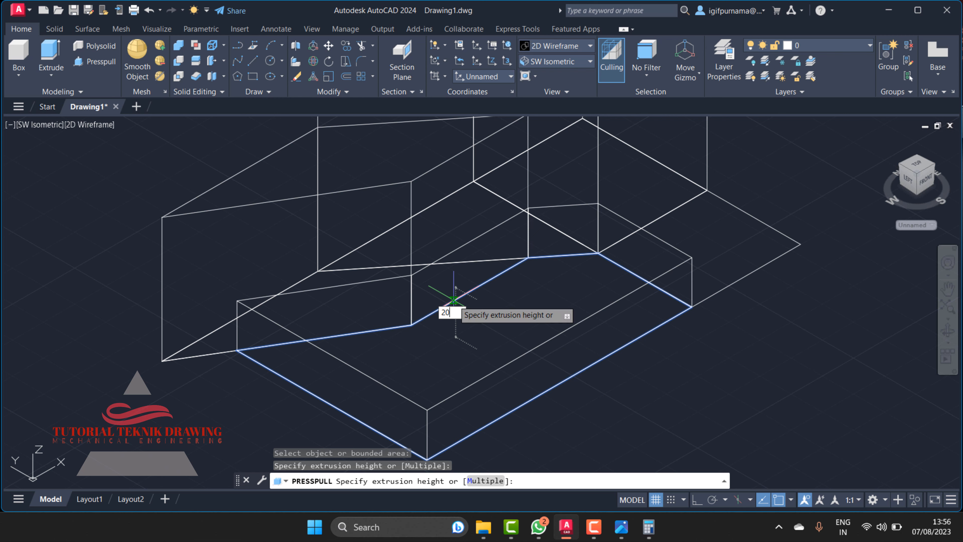
key("Return")
key("Return")
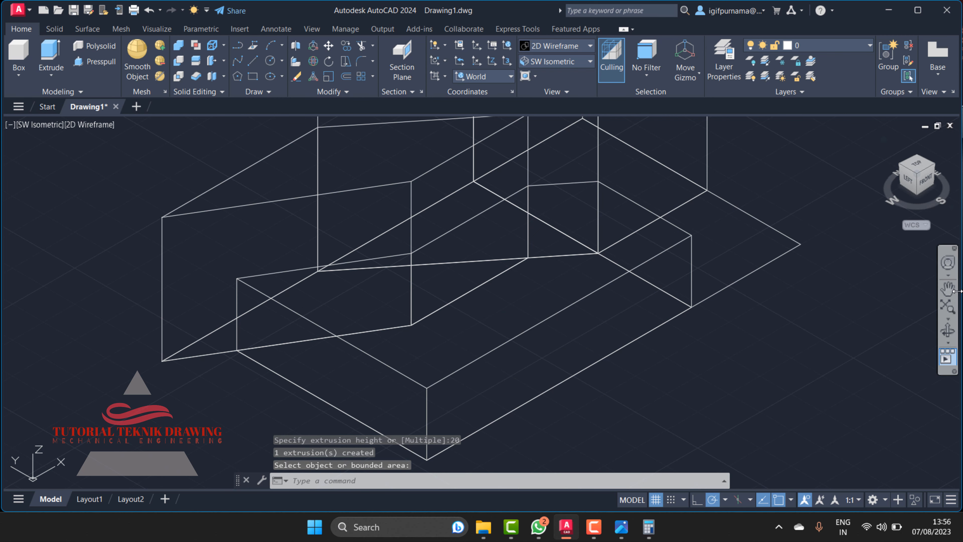
Check the height in the Fig. 1 reference and presspull the remaining rectangular area at the base's rear right corner to 80
left_click(949, 289)
left_click_drag(731, 258, 548, 403)
right_click(632, 281)
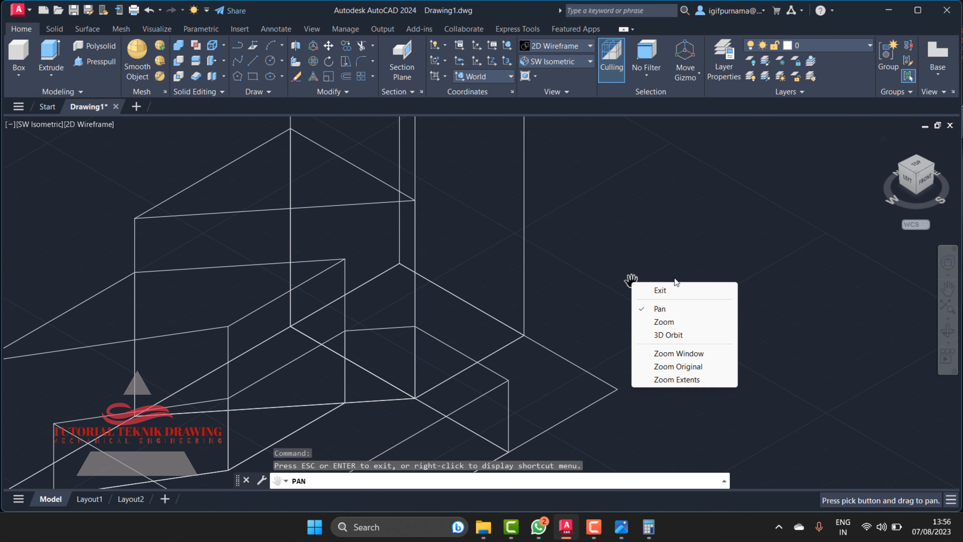
left_click(660, 291)
left_click(622, 528)
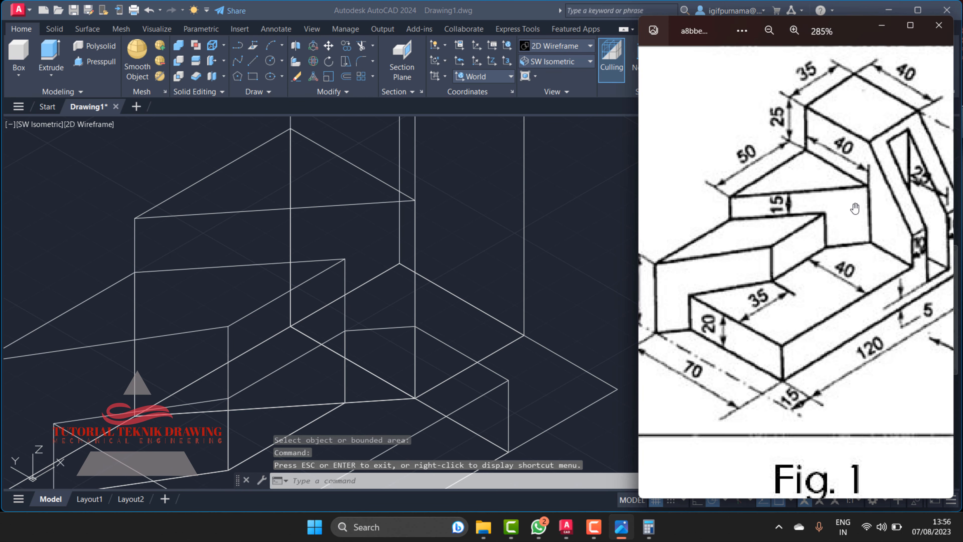
left_click_drag(857, 184, 817, 162)
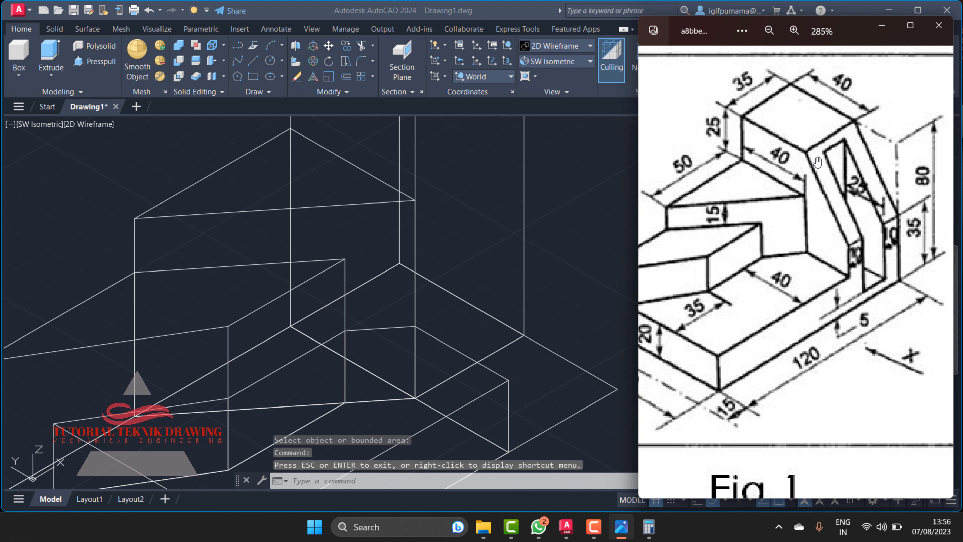
left_click(601, 239)
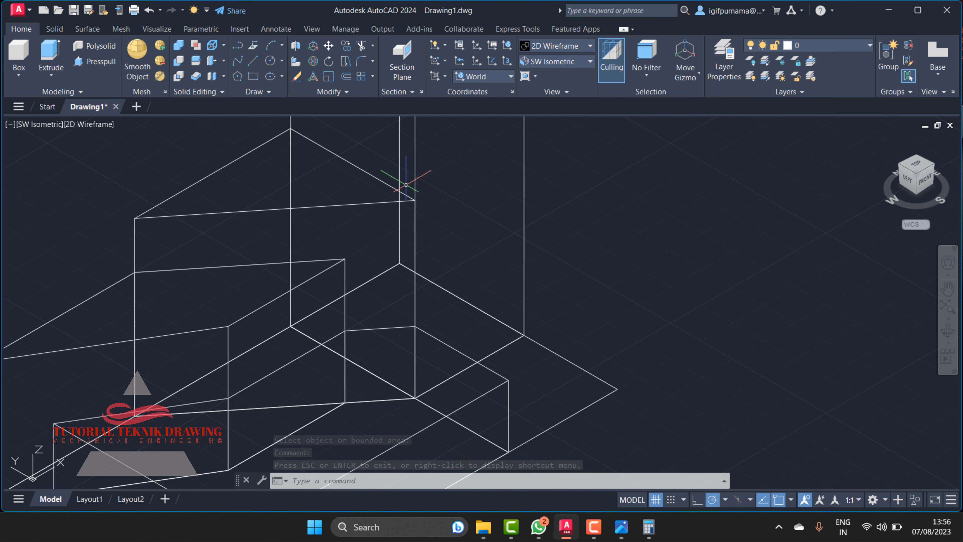
left_click(94, 61)
left_click(495, 381)
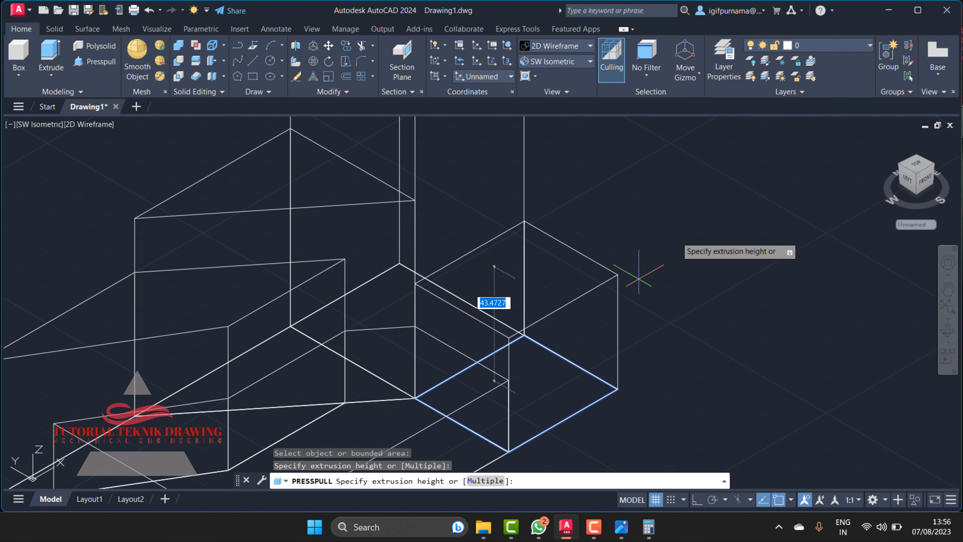
key("Return")
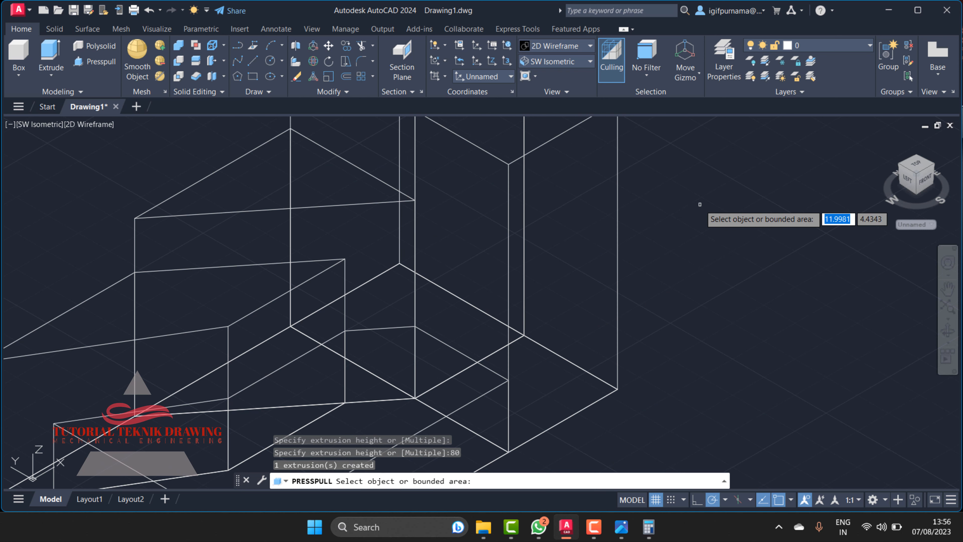
key("Return")
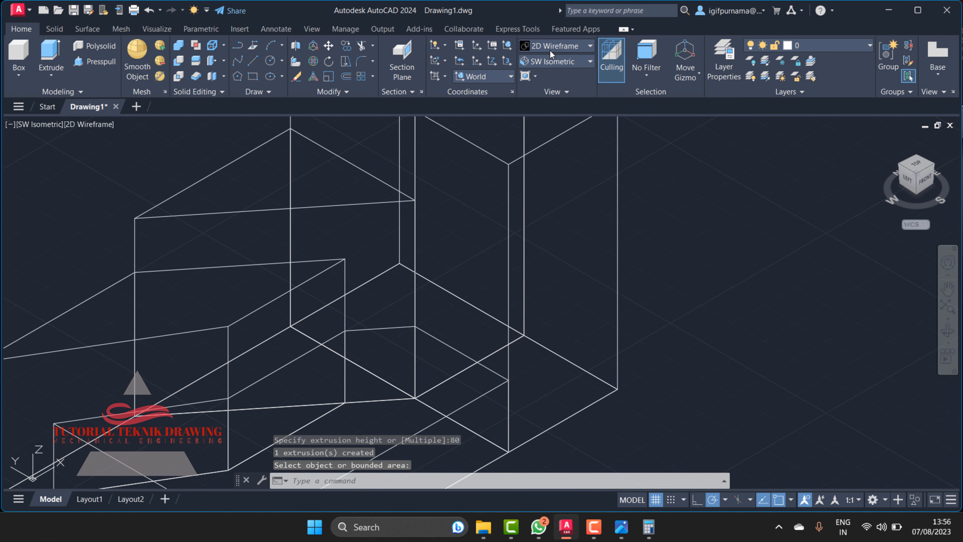
Set the visual style to Shaded and union all the extruded blocks into one solid
left_click(550, 50)
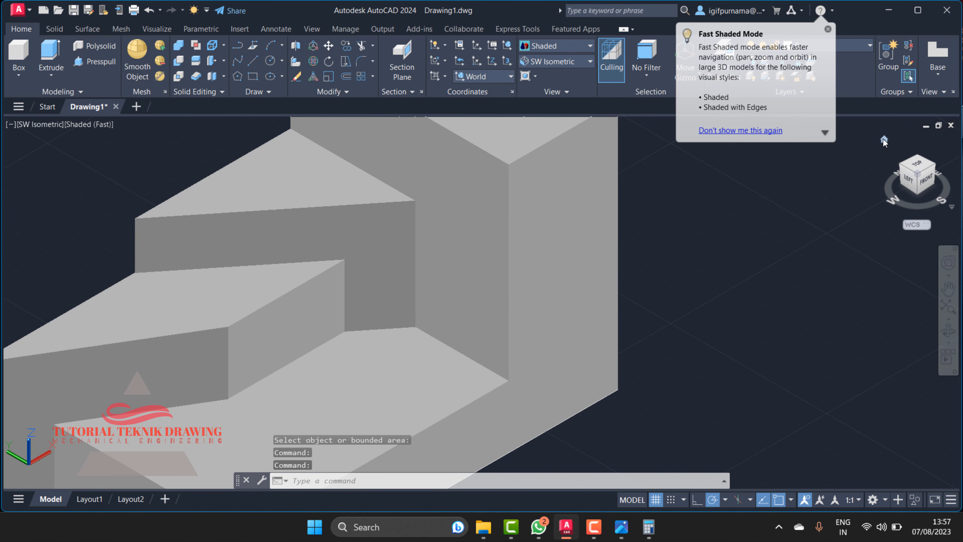
left_click(884, 139)
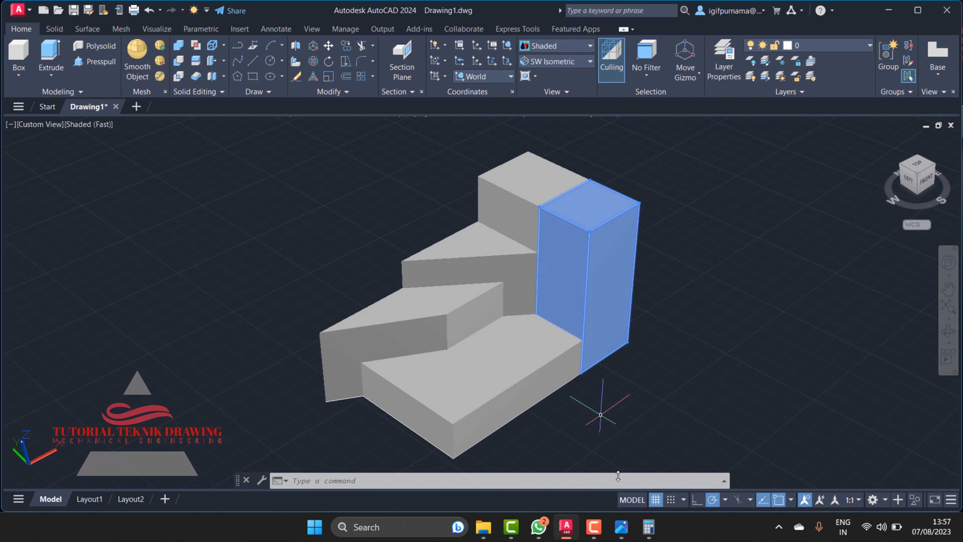
left_click(181, 48)
left_click(695, 421)
left_click(279, 211)
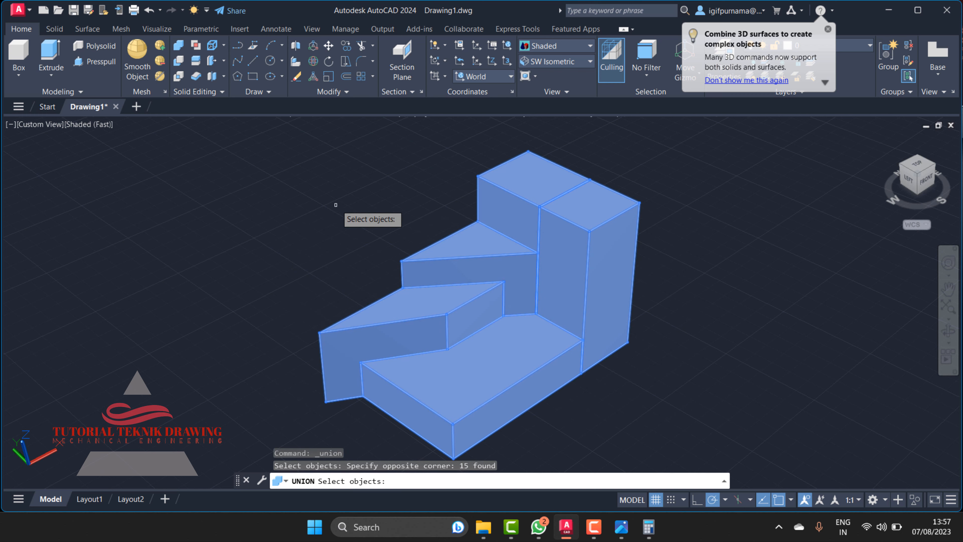
key("Return")
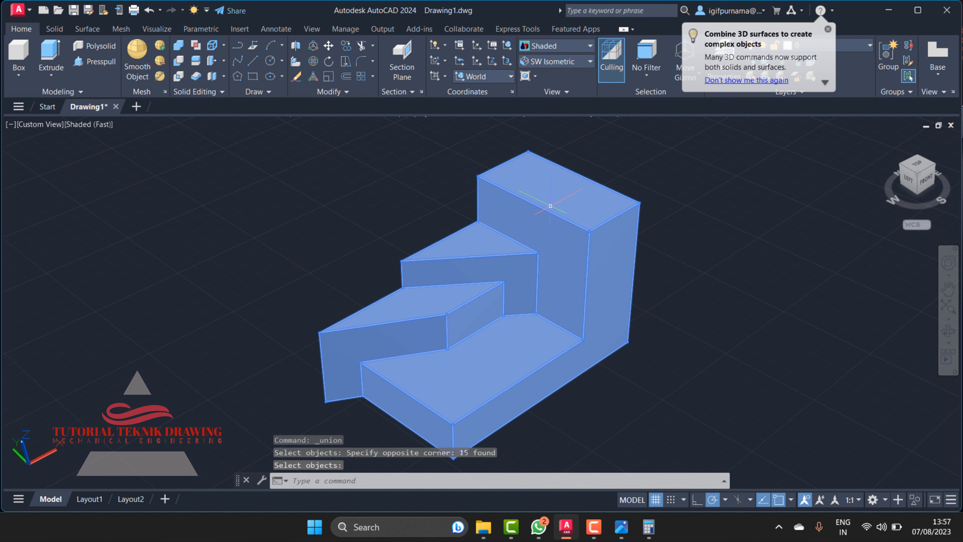
Check the tall block's dimensions in the Fig. 1 reference and copy its far top edge 40 across the top face at 270°
left_click(621, 527)
mouse_move(773, 349)
left_mouse_down()
mouse_move(828, 329)
mouse_move(740, 348)
left_mouse_up()
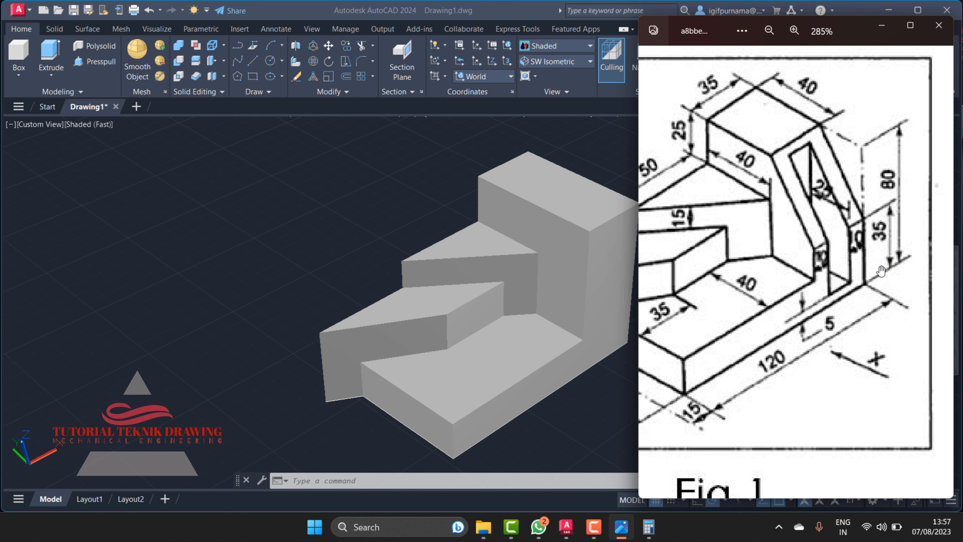
left_click(584, 187)
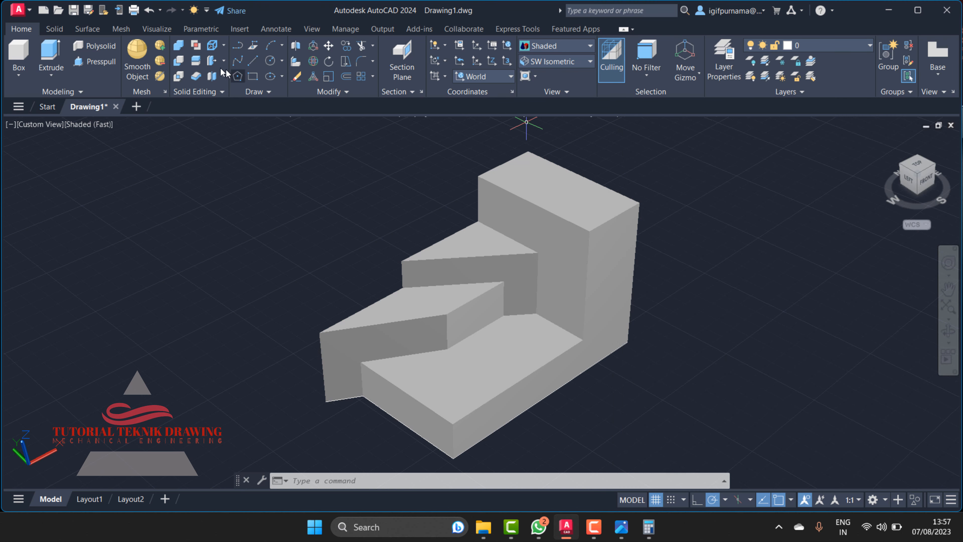
left_click(223, 46)
left_click(235, 149)
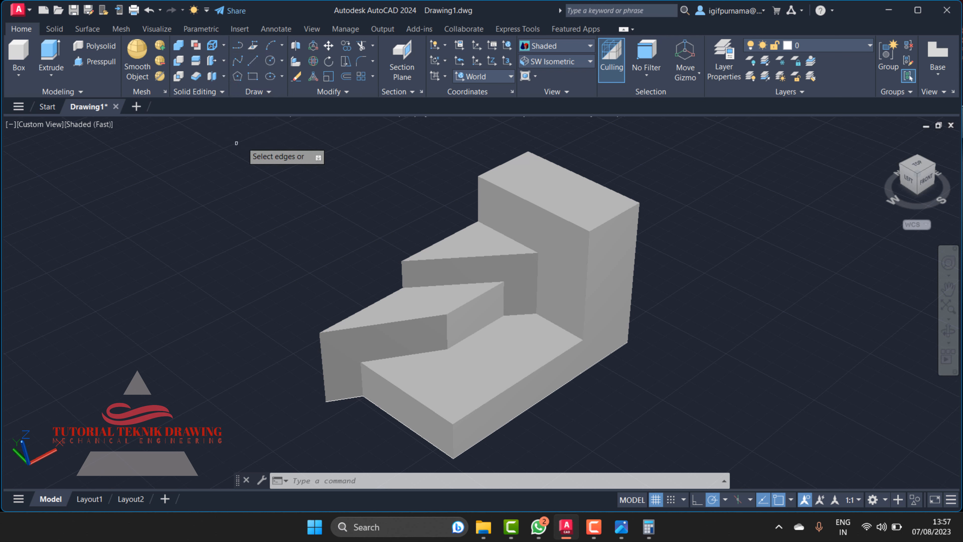
left_click(503, 163)
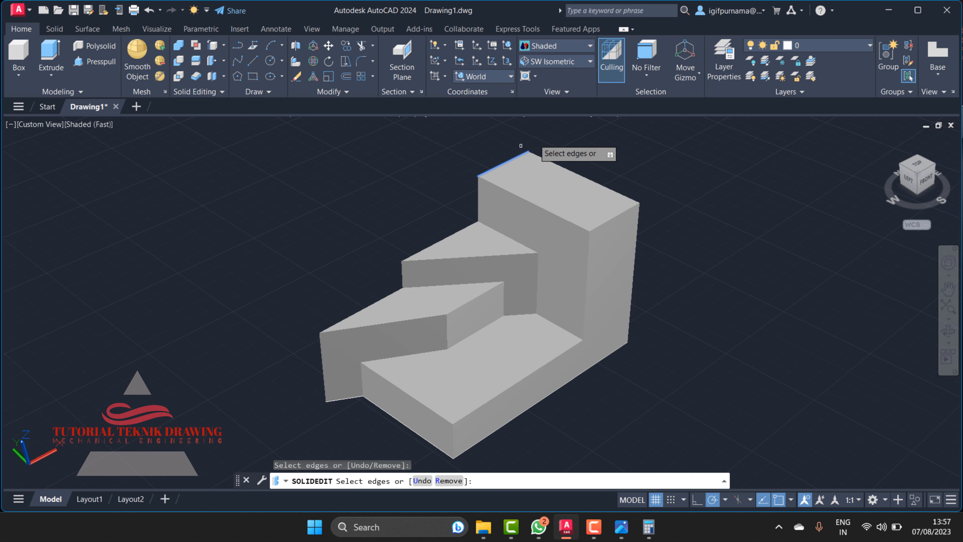
right_click(543, 136)
left_click(558, 146)
left_click(529, 152)
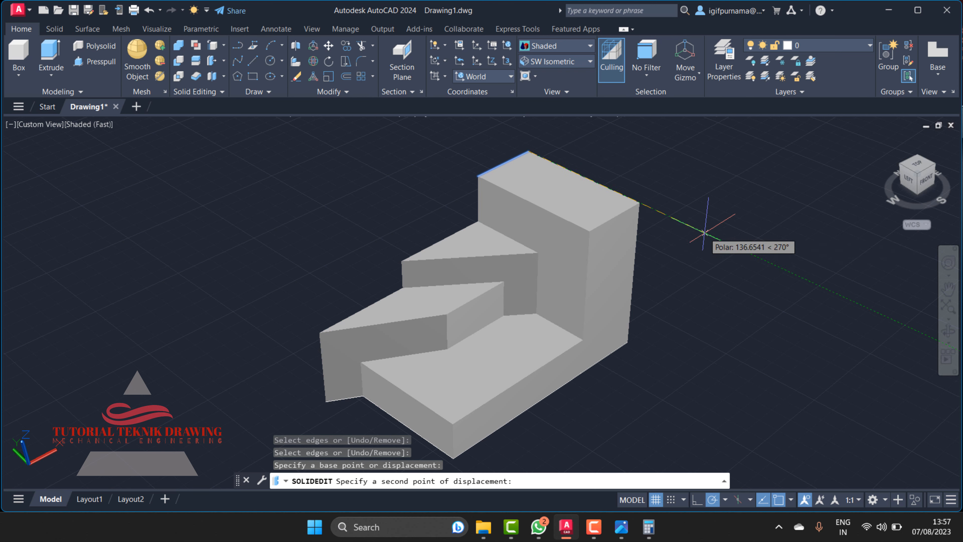
type("40")
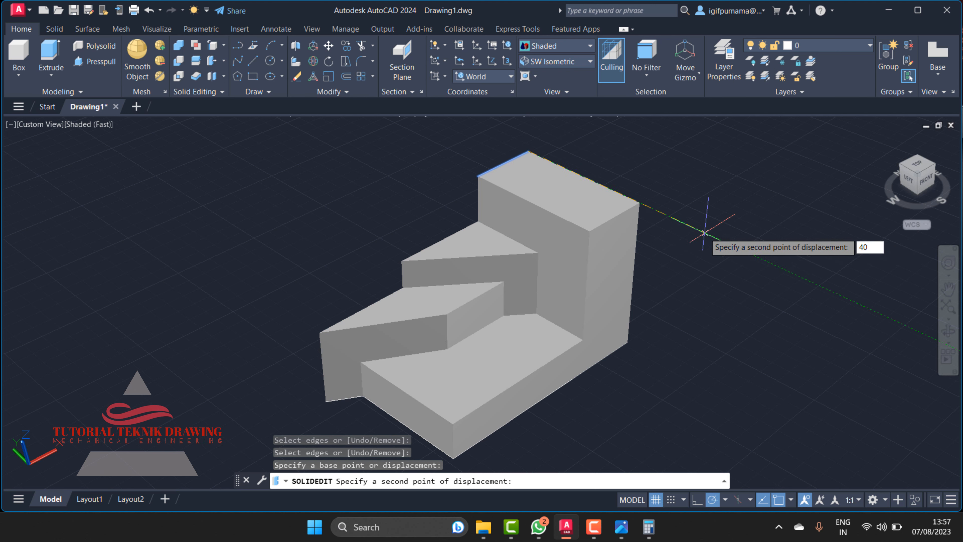
key("Return")
key("Return")
key("Return")
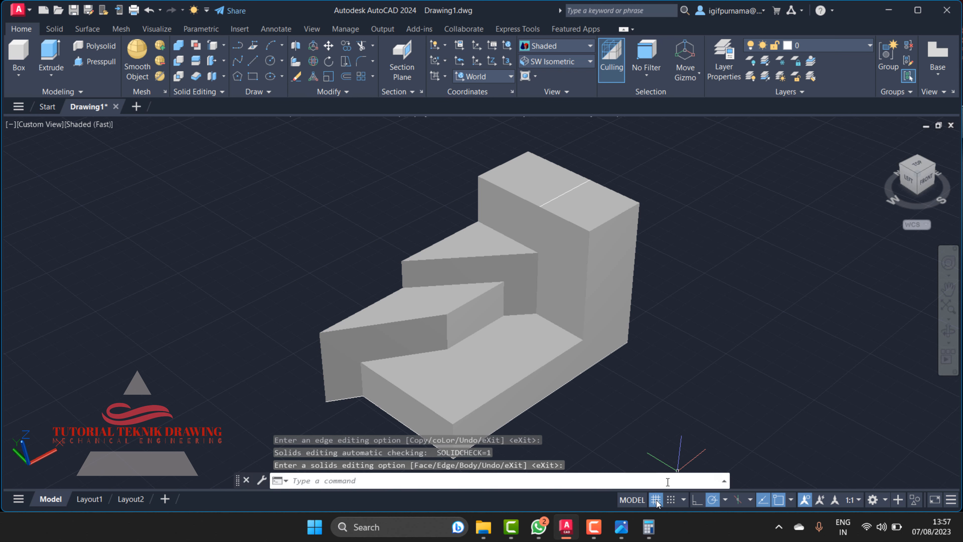
Check the Fig. 1 reference and try to copy the bottom edge of the solid's right side
left_click(622, 527)
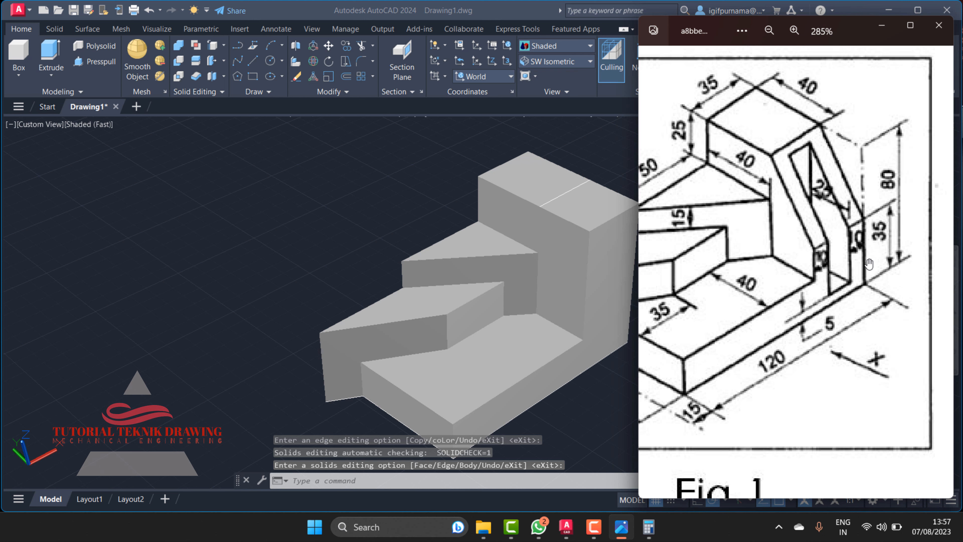
left_click(499, 157)
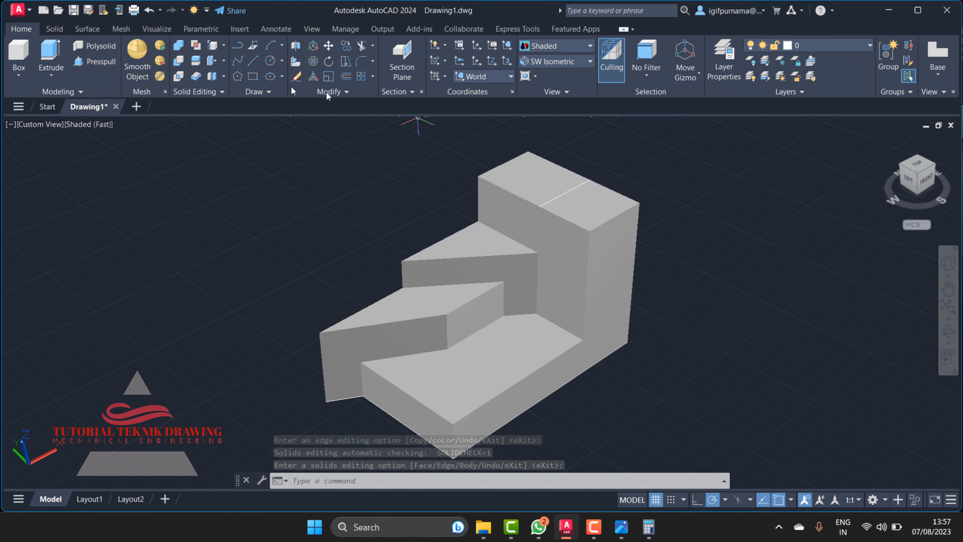
left_click(212, 46)
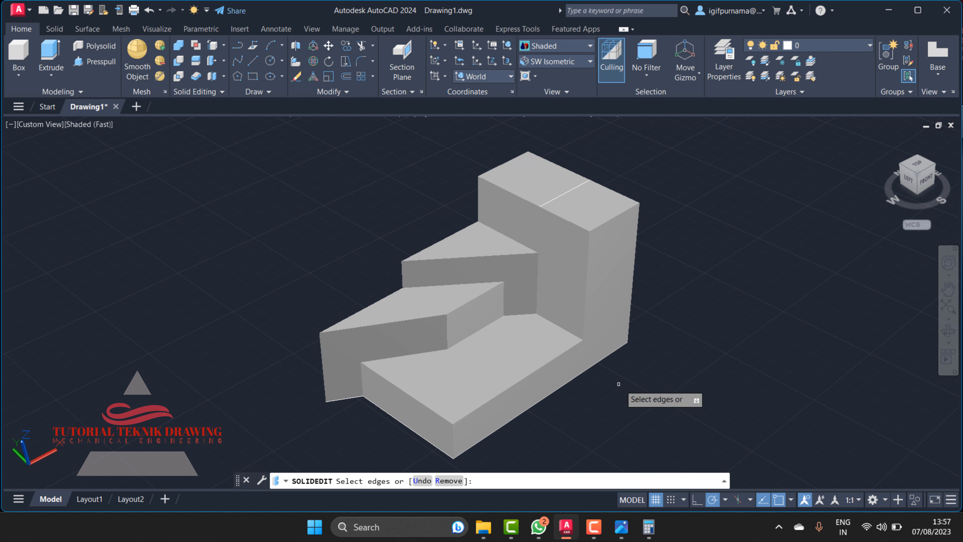
left_click(616, 350)
right_click(644, 315)
left_click(654, 322)
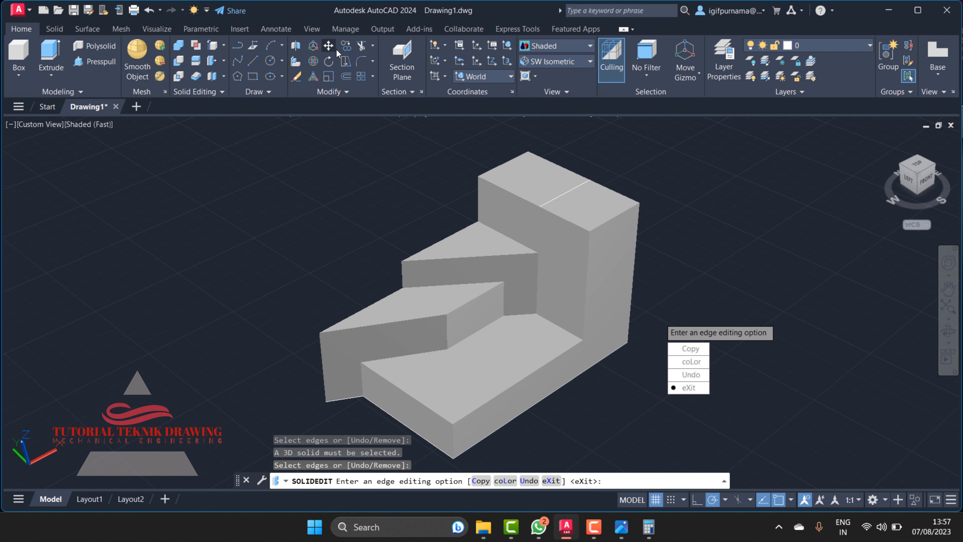
Move the solid together with its copied edge line aside, clear of the base sketch lines
left_click(329, 46)
left_click(534, 162)
left_click(535, 223)
key("Return")
left_click(543, 228)
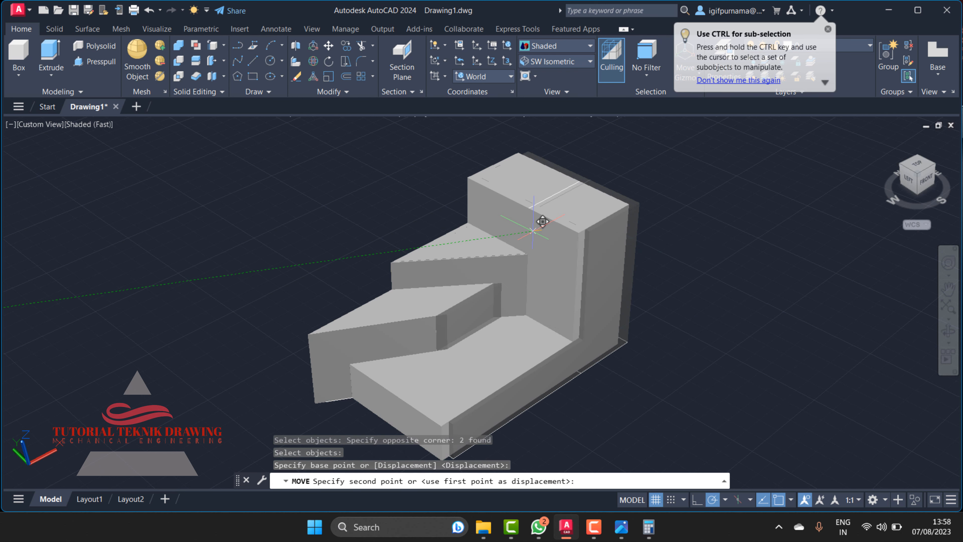
left_click(775, 265)
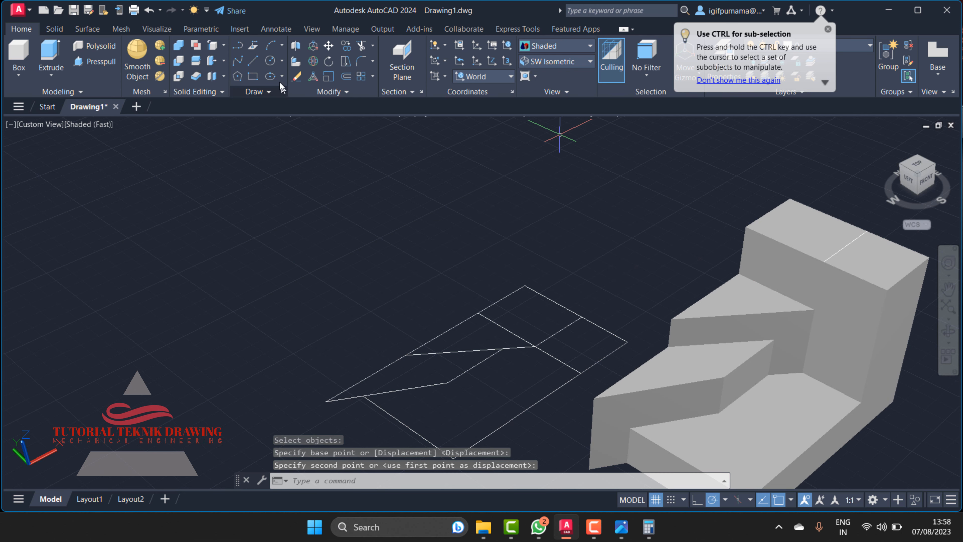
Erase all the leftover base sketch lines
left_click(297, 76)
left_click(548, 421)
left_click(300, 246)
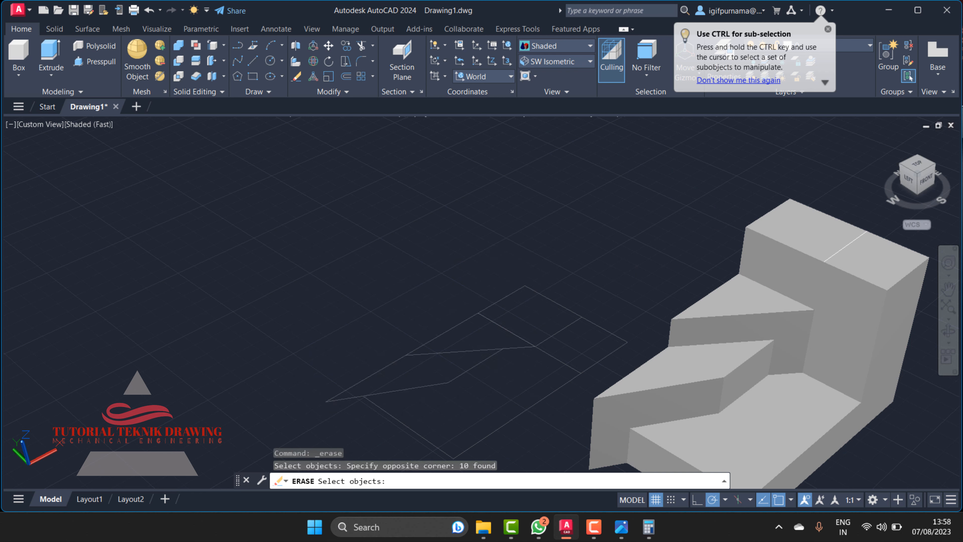
key("Return")
left_click(329, 46)
left_click(625, 149)
left_click(917, 391)
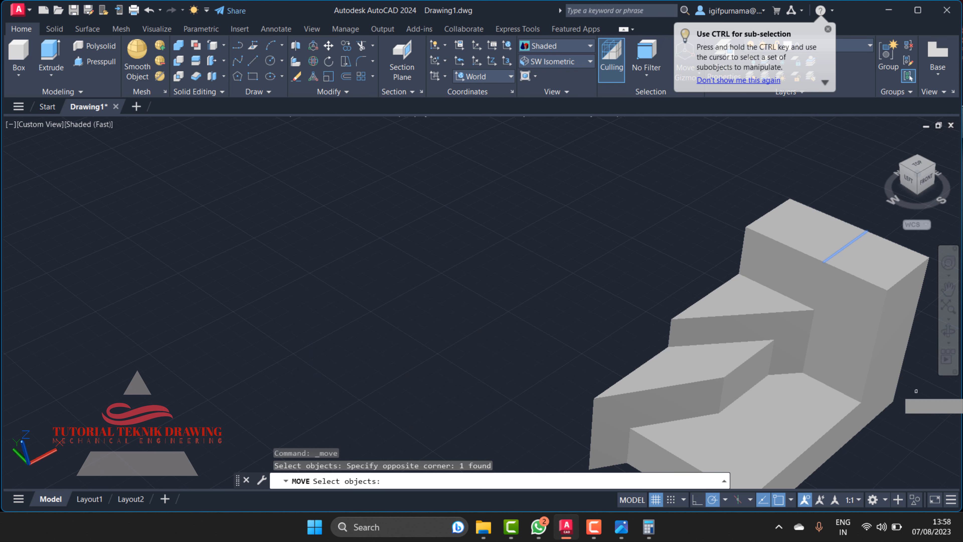
key("Return")
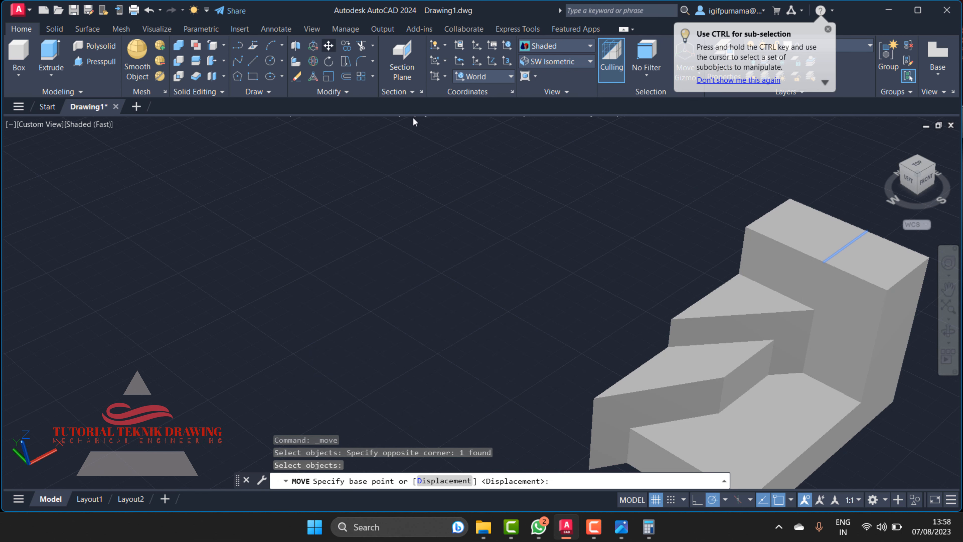
Move the solid and its copied edge line back to the middle of the view and turn off the grid
left_click(329, 46)
left_click(657, 197)
left_click(833, 427)
left_click(877, 454)
left_click(695, 197)
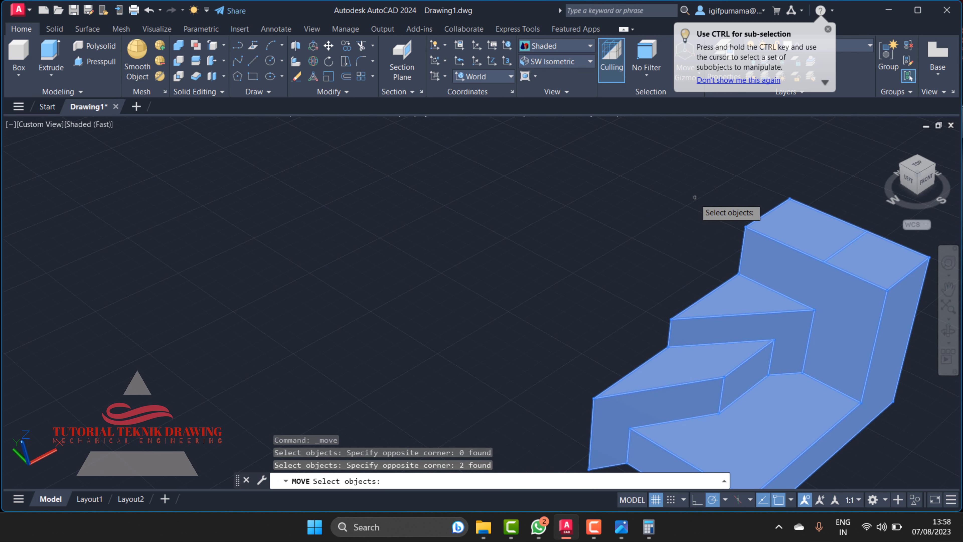
left_click(695, 197)
key("Return")
left_click(780, 311)
left_click(493, 232)
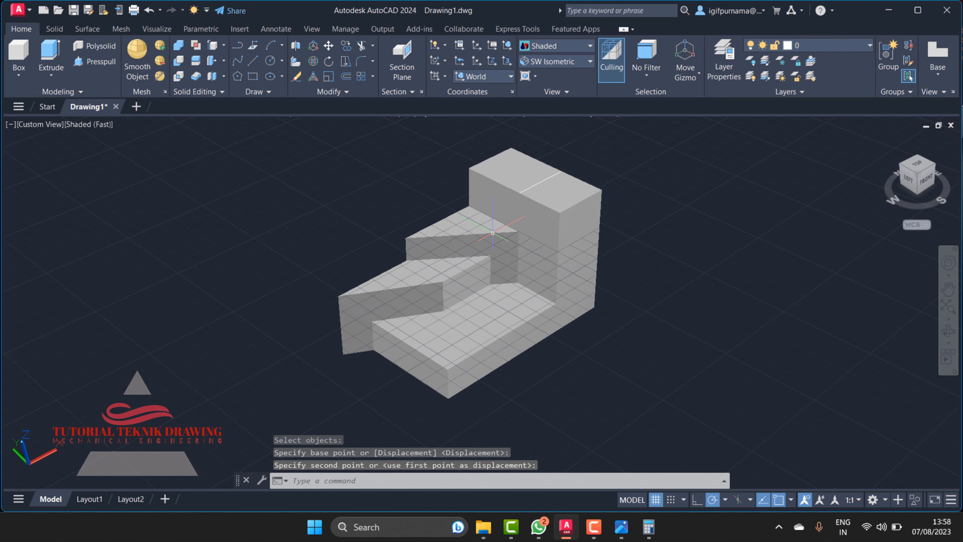
left_click(656, 499)
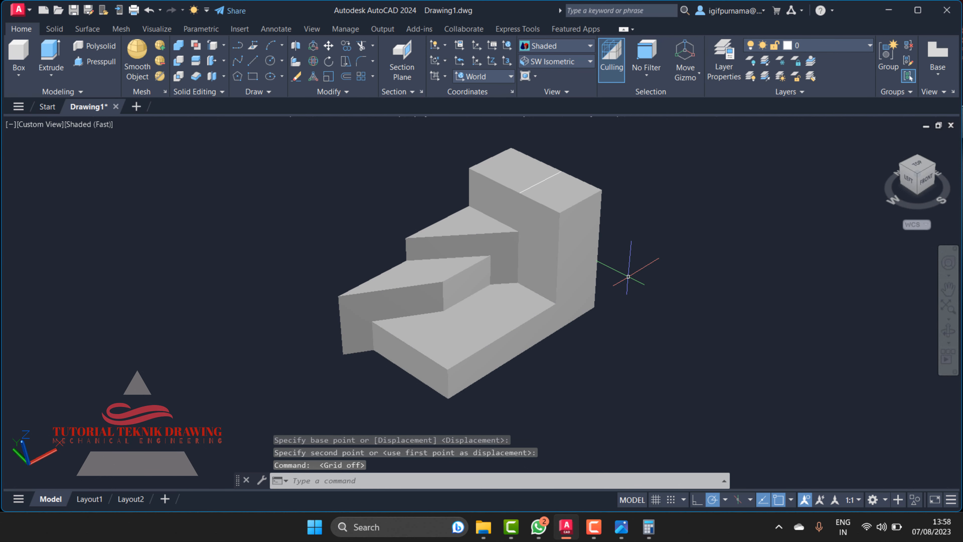
Copy the bottom edge of the solid's right side 35 straight up along Z
left_click(211, 48)
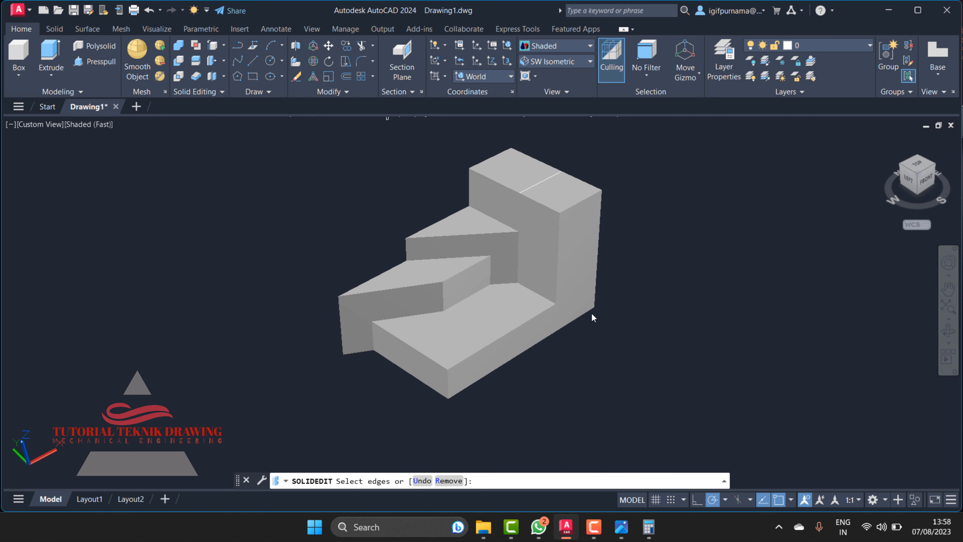
left_click(567, 324)
right_click(646, 268)
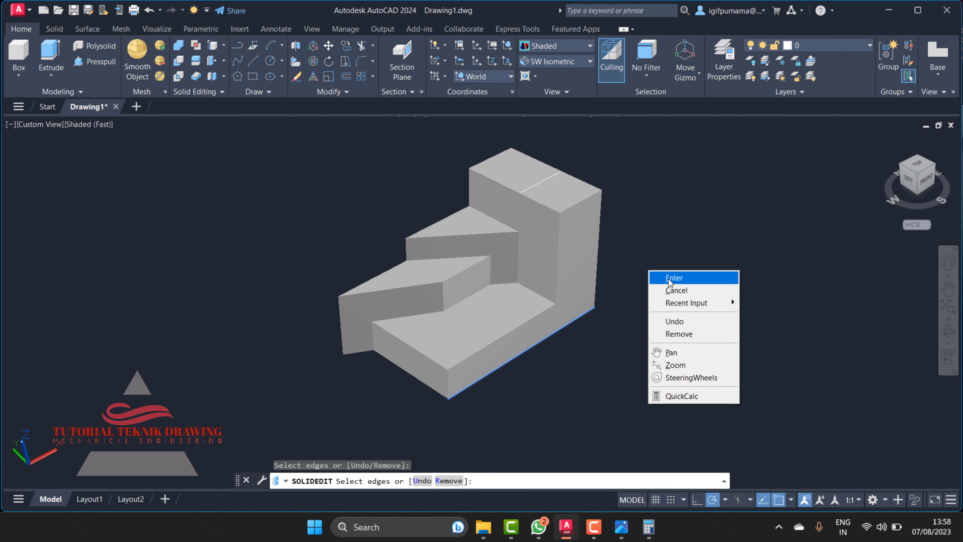
left_click(662, 277)
left_click(592, 308)
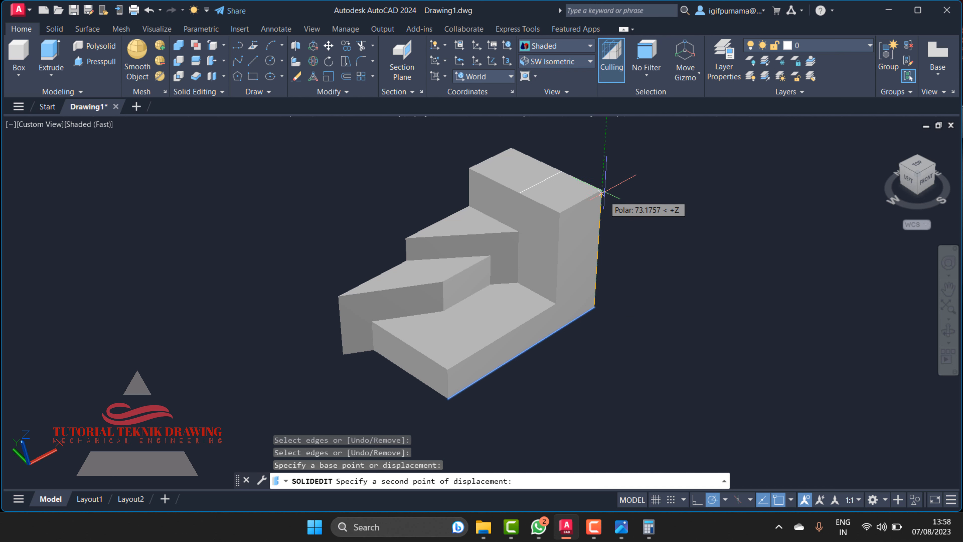
type("3")
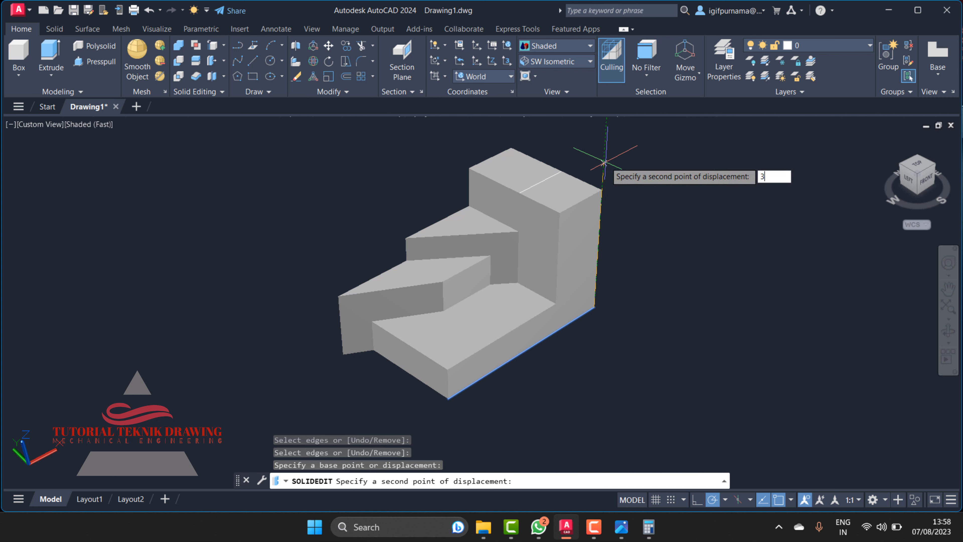
type("5")
key("Return")
key("Return")
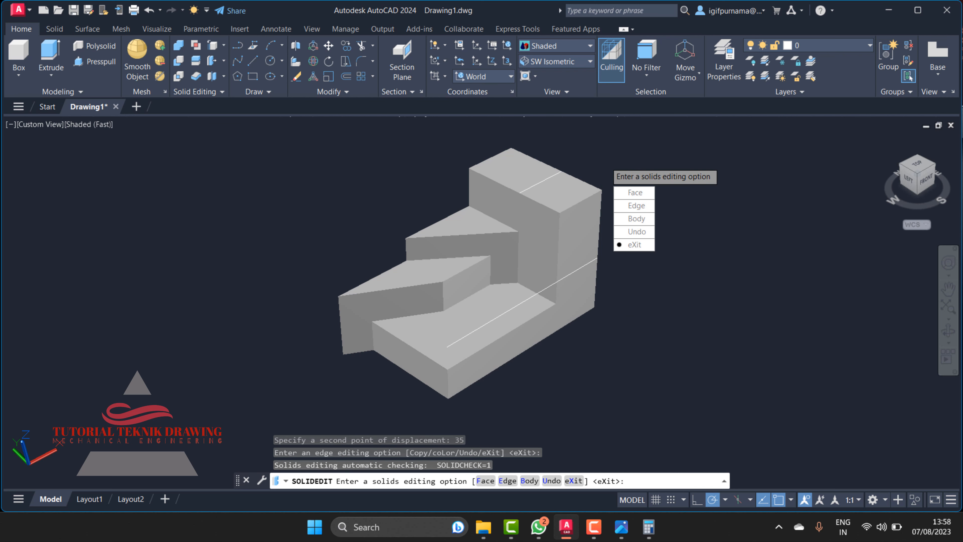
End solid editing and check the Fig. 1 reference for the tall block's sloped cut dimensions
key("Return")
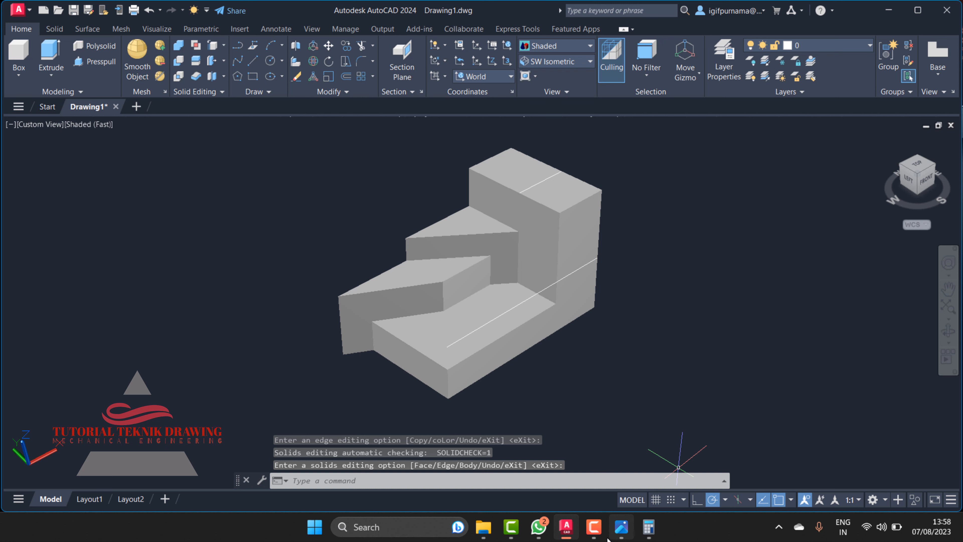
left_click(594, 528)
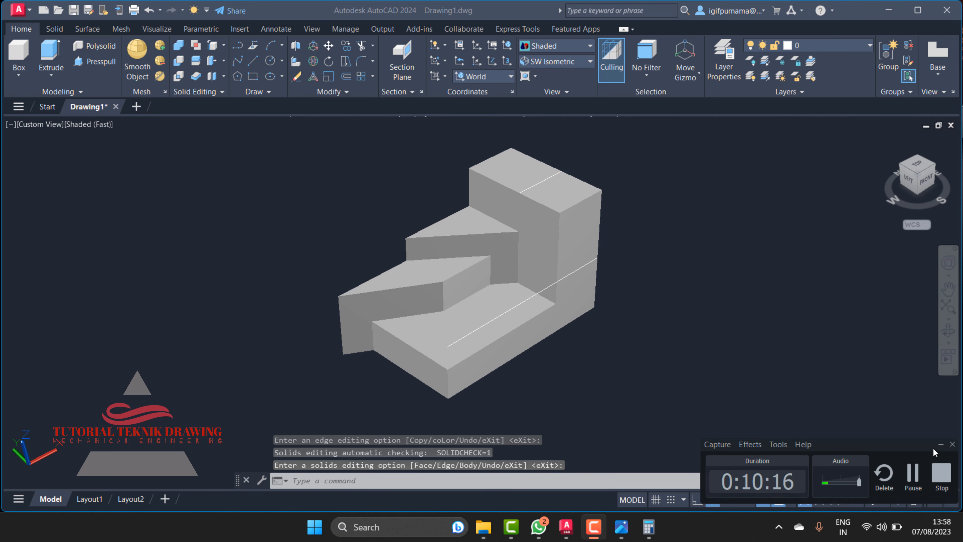
left_click(942, 444)
left_click(622, 527)
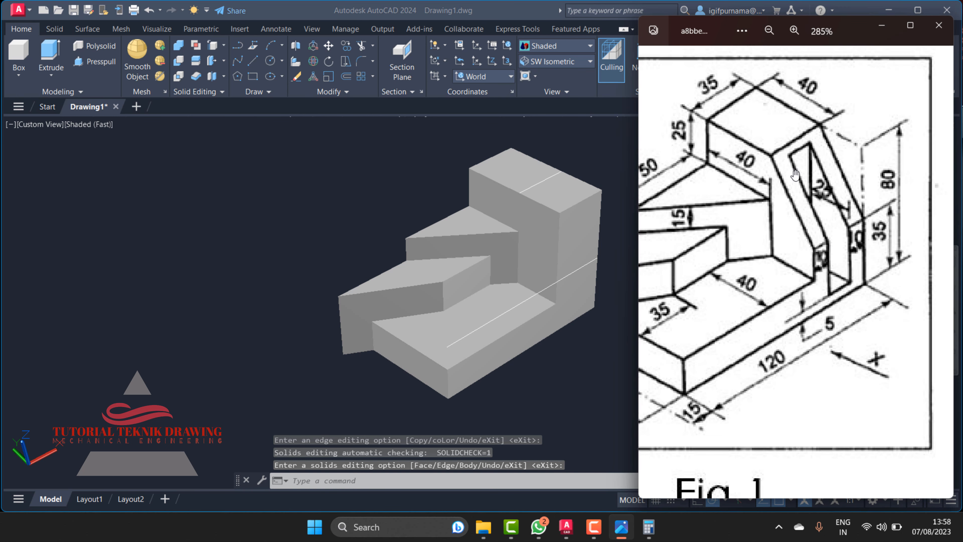
left_click(528, 159)
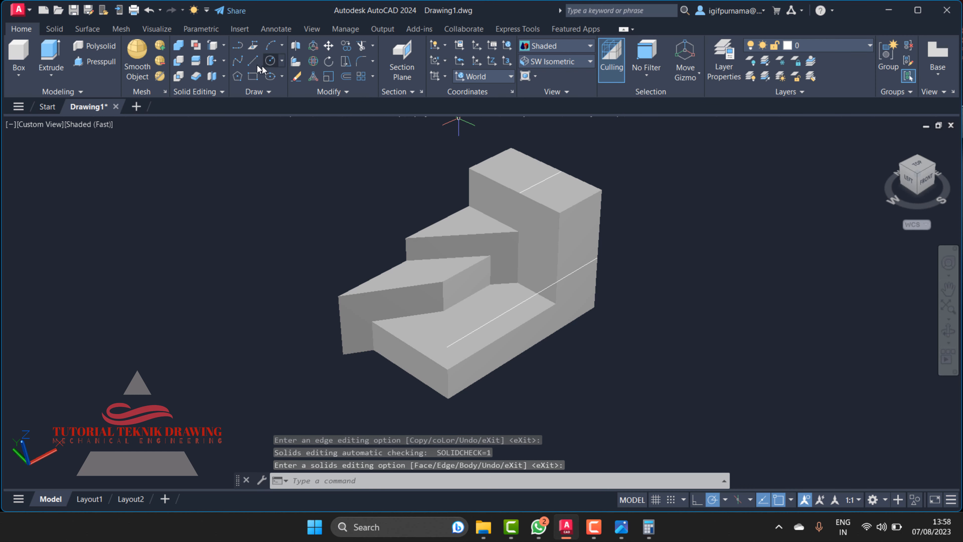
Try to draw a sloped line from the copied edge on the tall block's top down to the copied edge line below
left_click(254, 62)
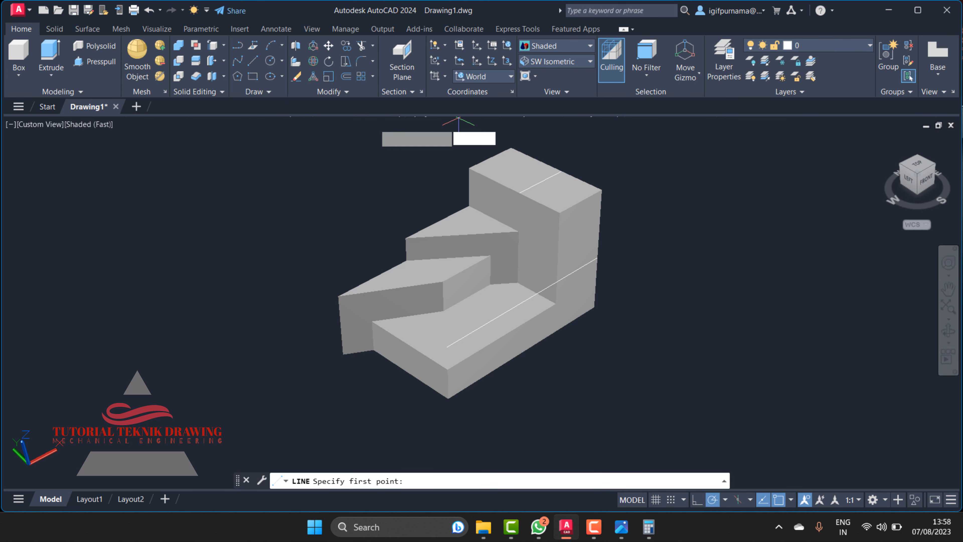
left_click(519, 193)
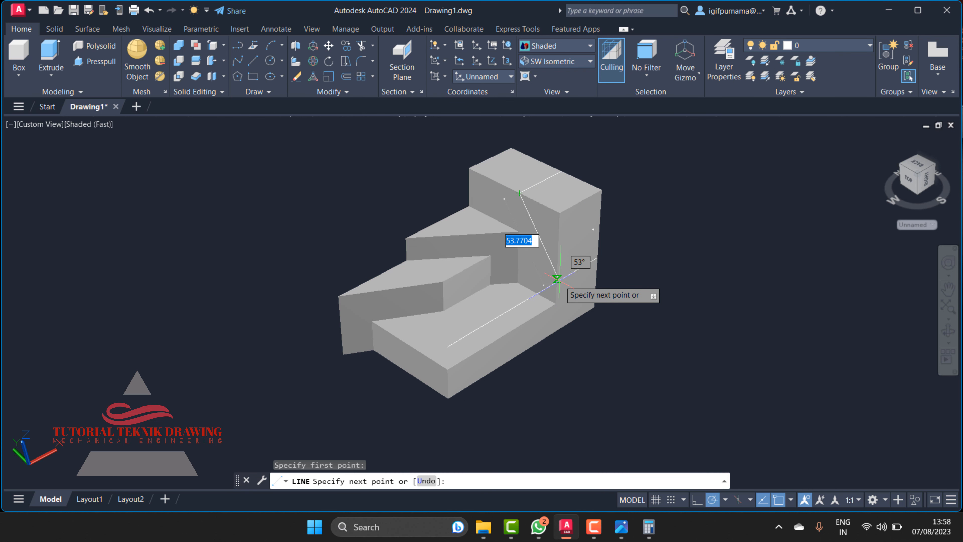
left_click(556, 280)
right_click(556, 280)
left_click(576, 286)
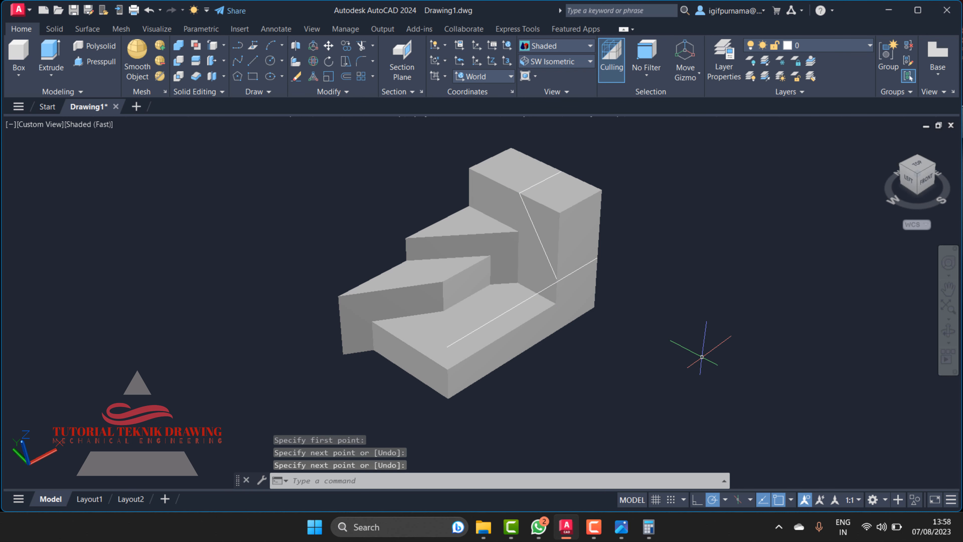
key("ctrl+z")
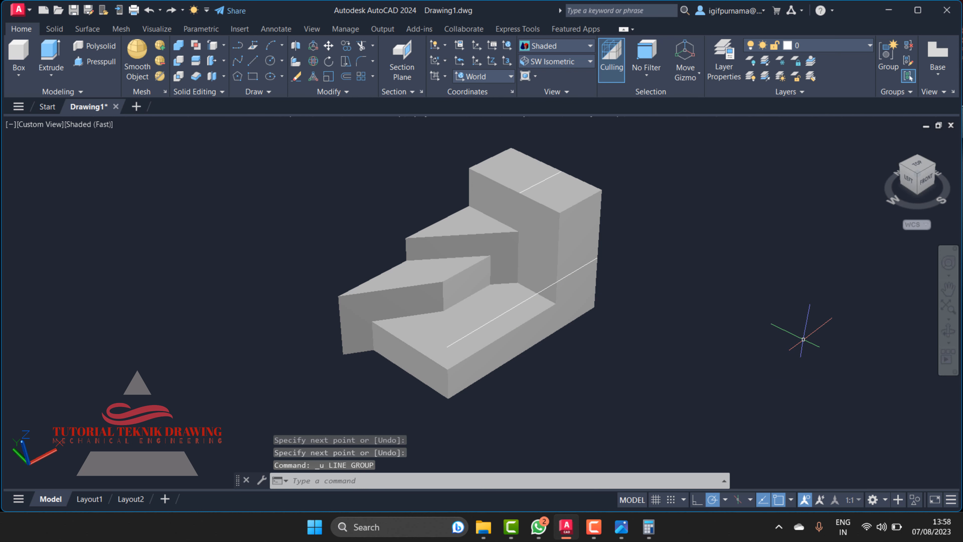
Zoom in on the tall block and switch the visual style to 2D Wireframe
key("Return")
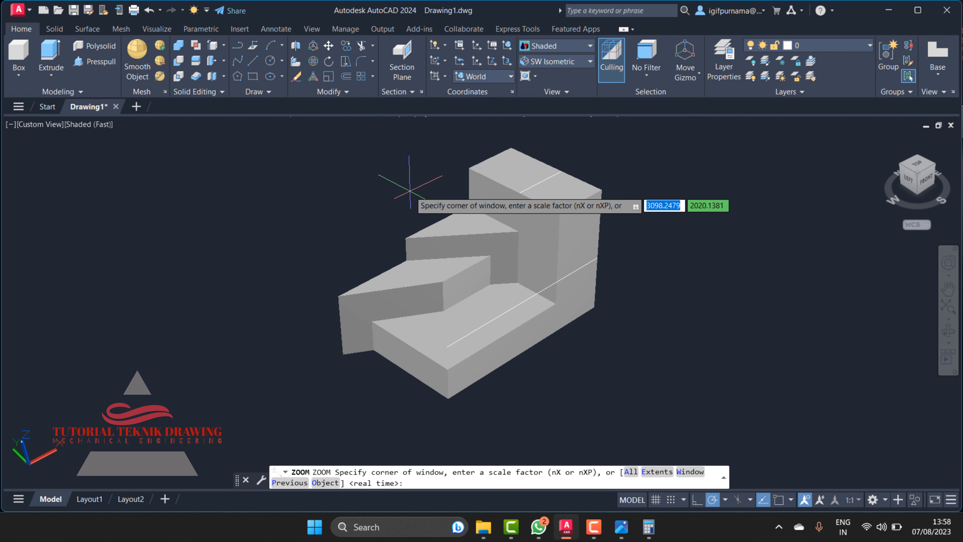
left_click(370, 167)
left_click(795, 422)
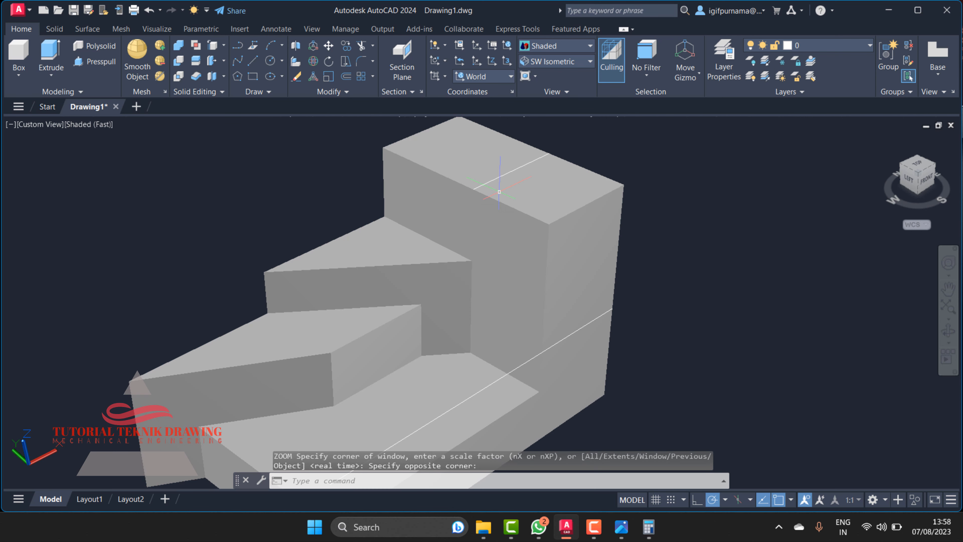
left_click(253, 60)
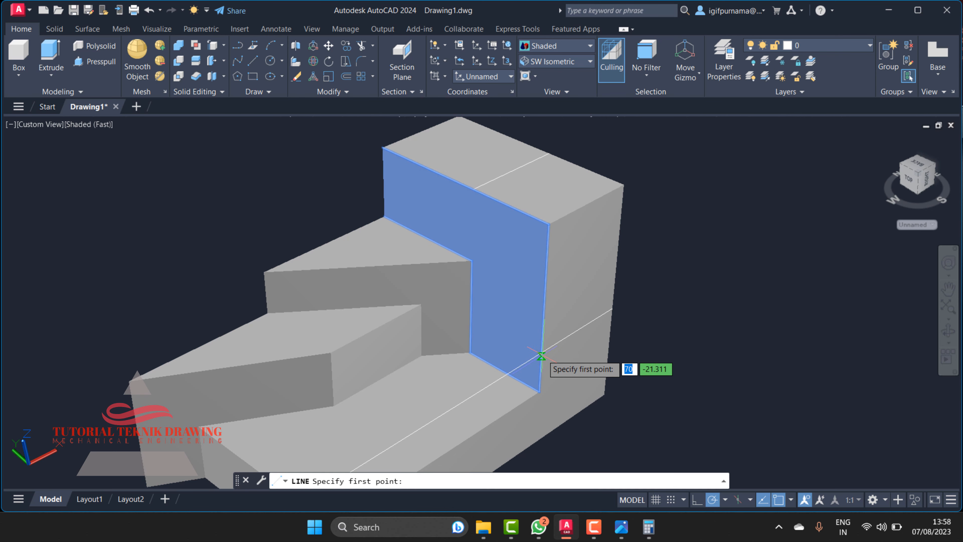
left_click(550, 46)
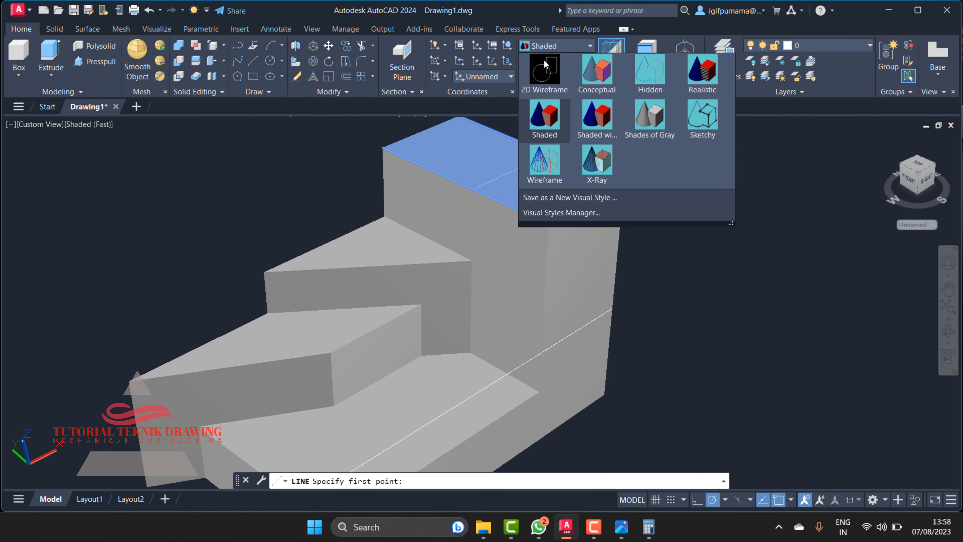
left_click(543, 61)
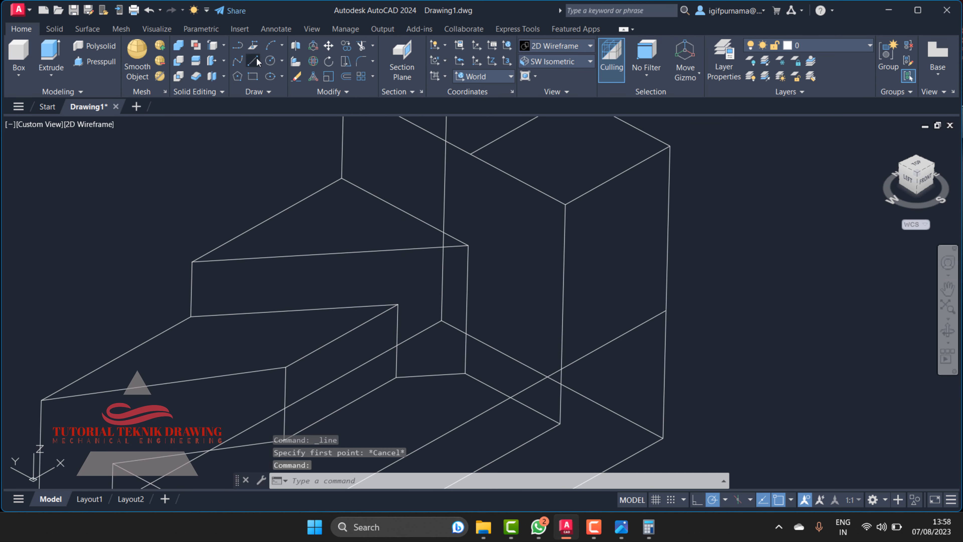
Draw the slope line from the top copied edge's endpoint to where the lower copied line meets the tall block's vertical edge
left_click(256, 62)
left_click(471, 153)
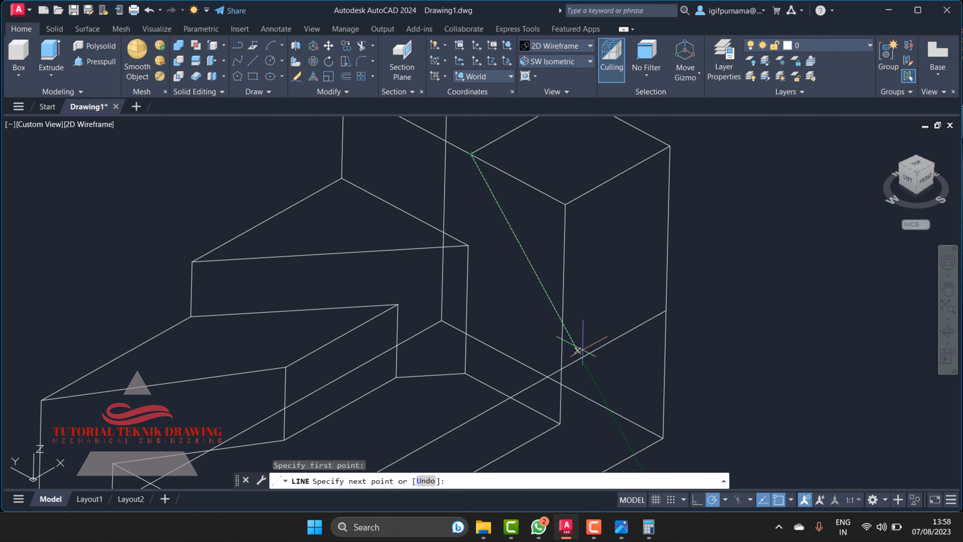
left_click(561, 369)
right_click(561, 370)
left_click(604, 226)
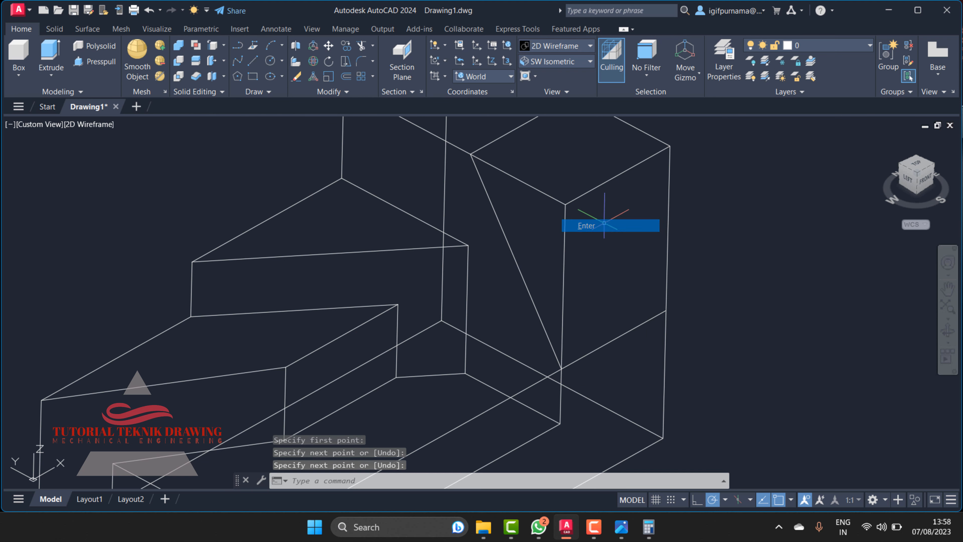
Cut off the tall block's upper corner beyond the slope line by press-pulling the triangular area through the block
left_click(98, 61)
left_click(527, 219)
left_click(744, 210)
key("Return")
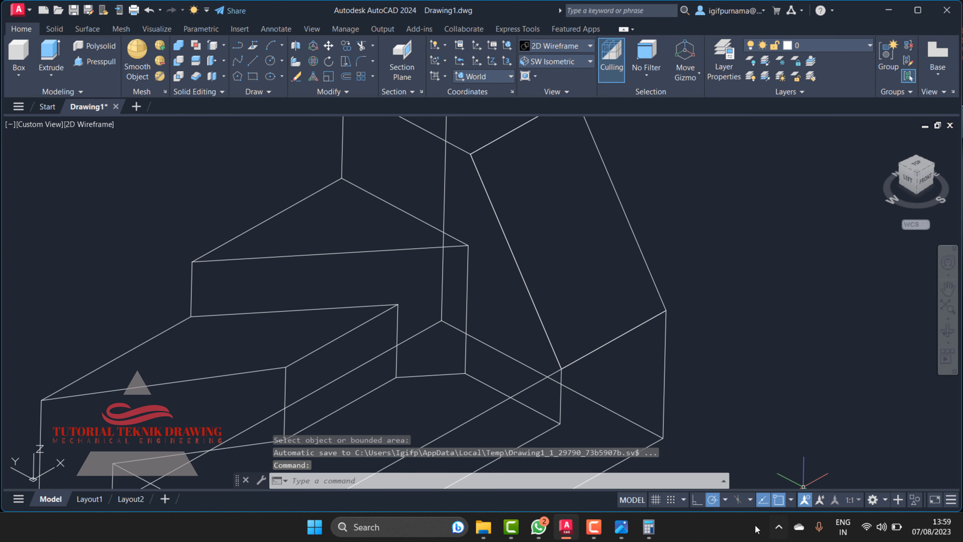
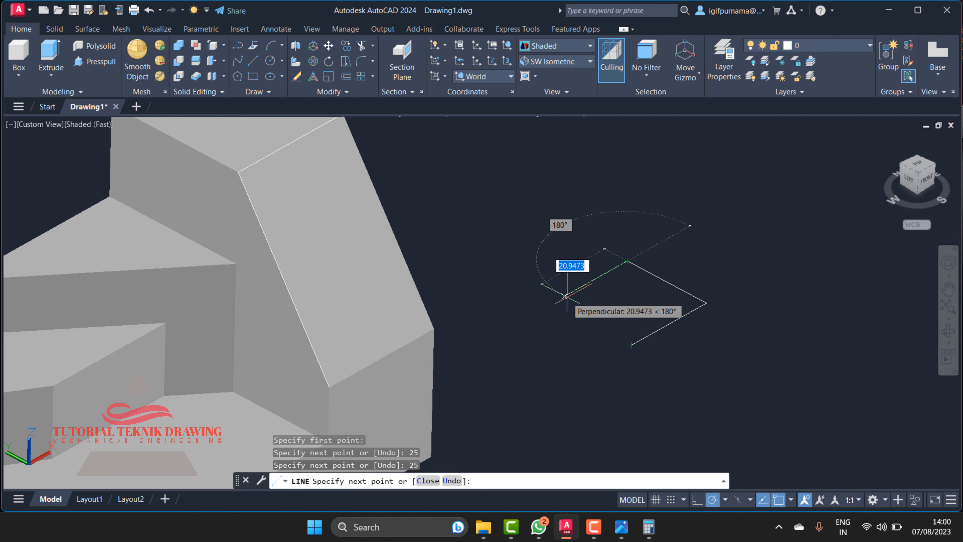
Complete the square beside the solid with a third side 25 long and a closing side, and start Presspull
type("25")
key("Return")
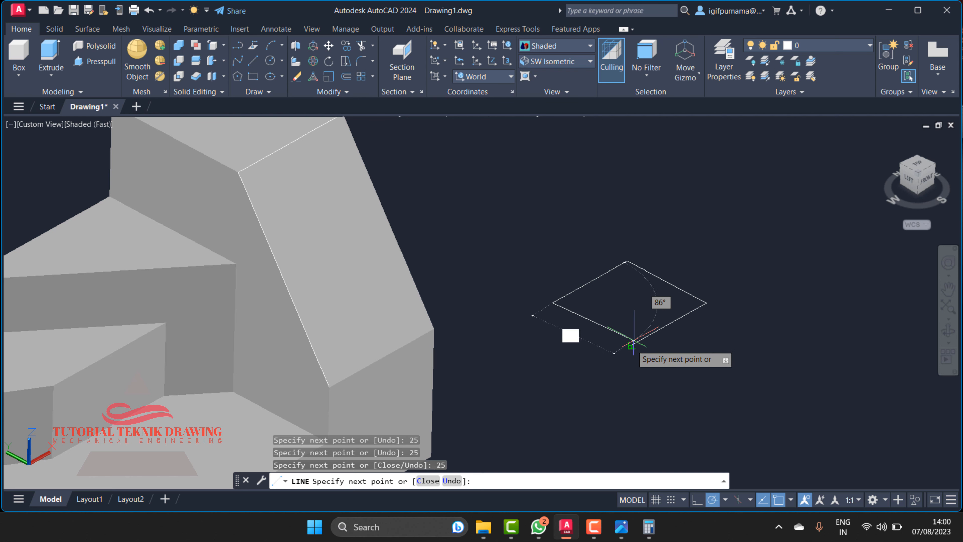
left_click(632, 344)
right_click(631, 346)
left_click(652, 356)
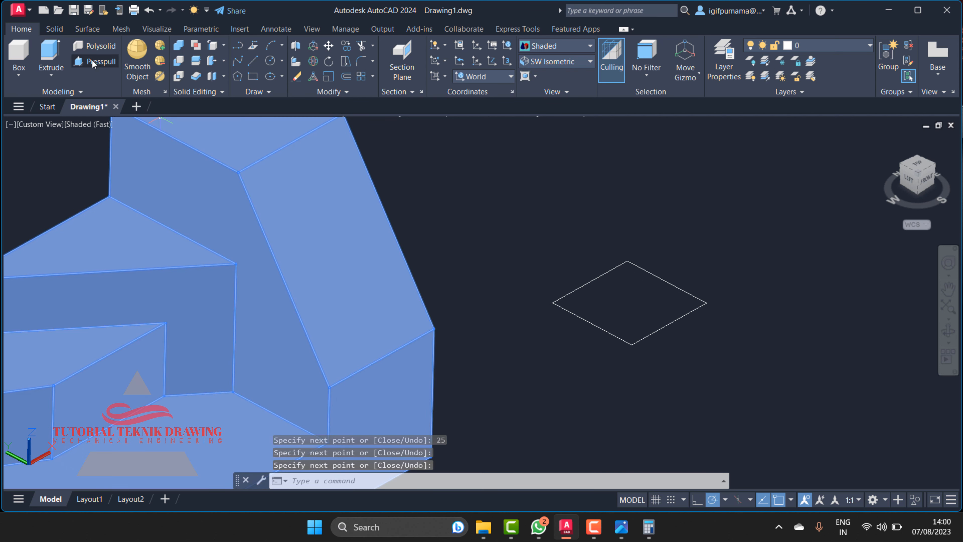
left_click(93, 62)
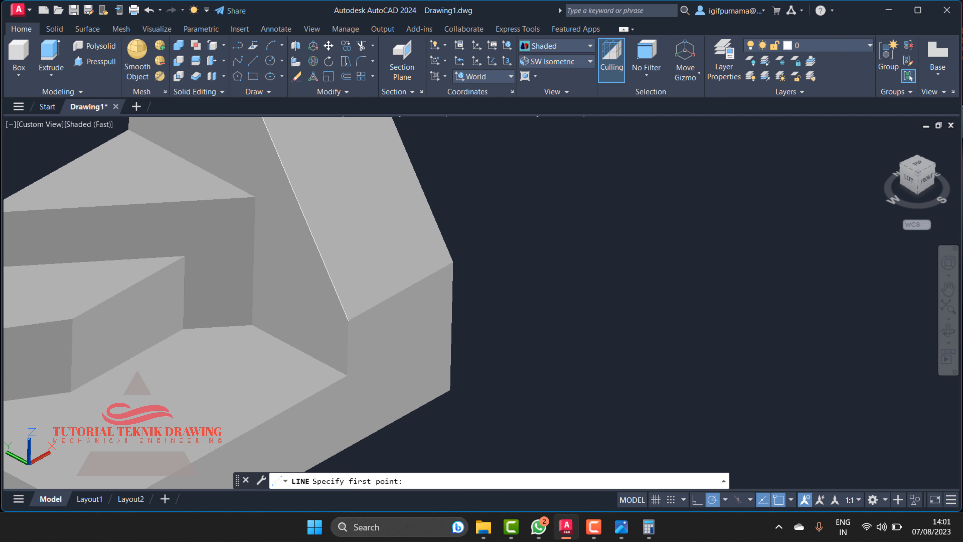
Draw a closed 15 by 15 square beside the solid, checking the slot dimensions in the Fig. 1 reference
left_click(599, 291)
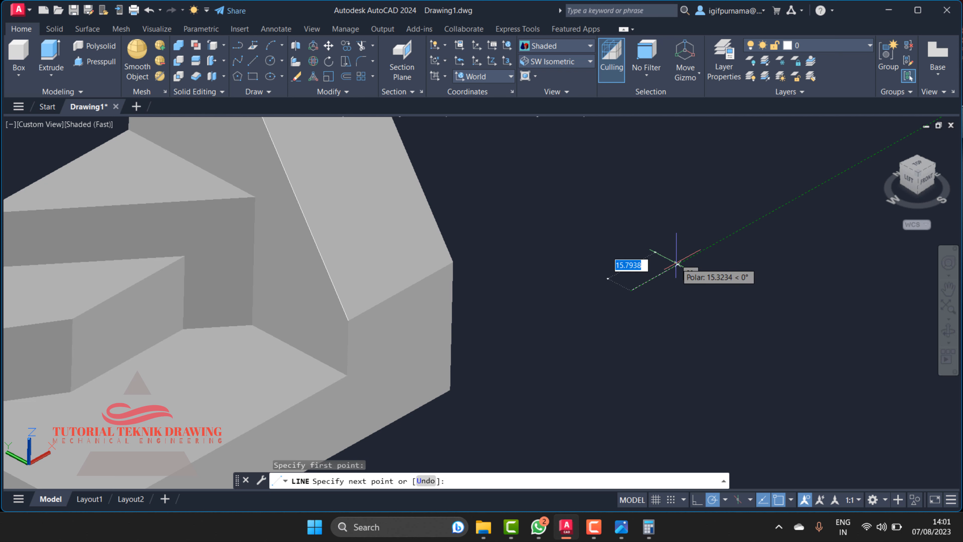
left_click(622, 526)
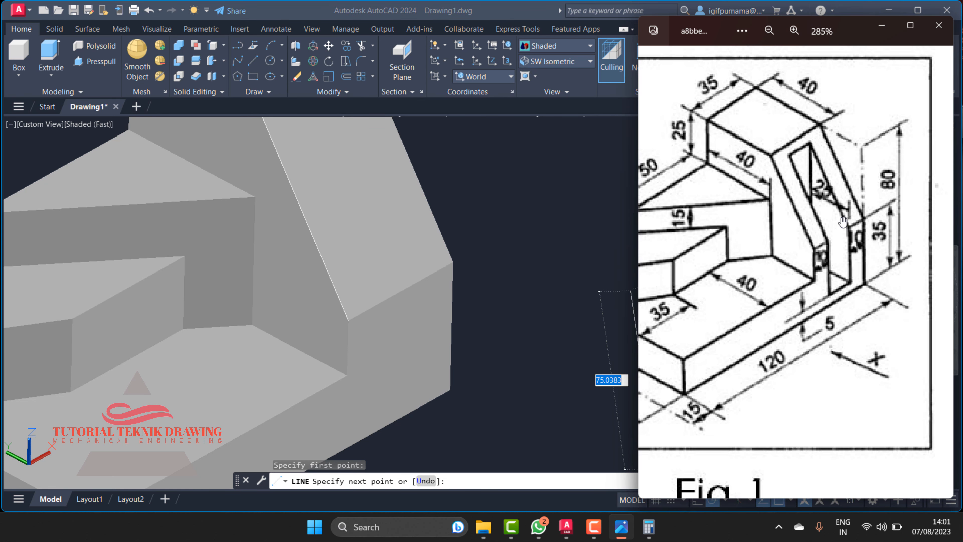
left_click(880, 27)
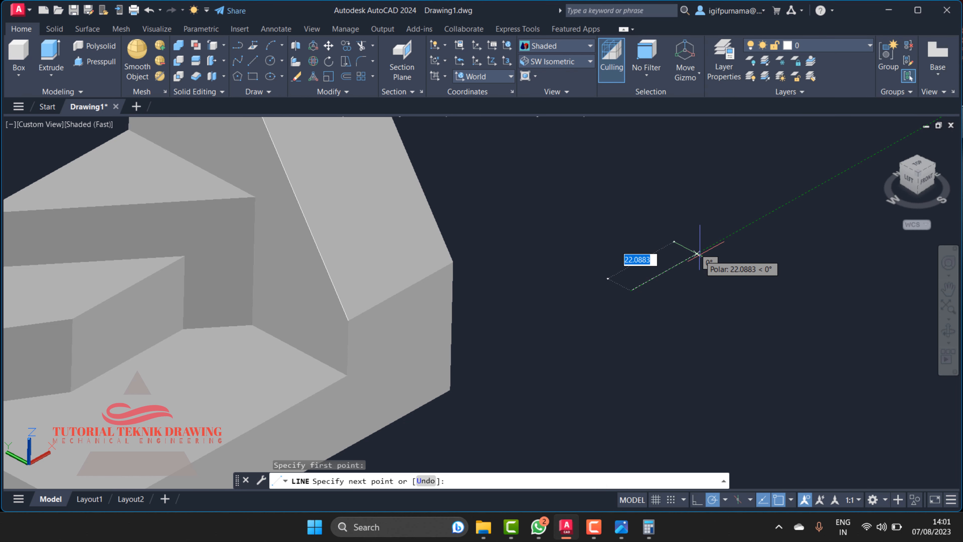
type("15")
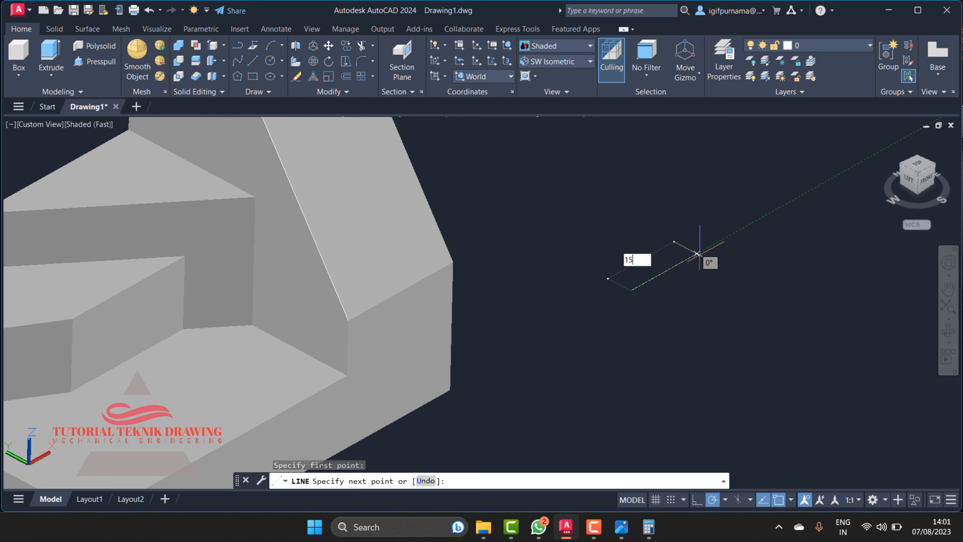
key("Return")
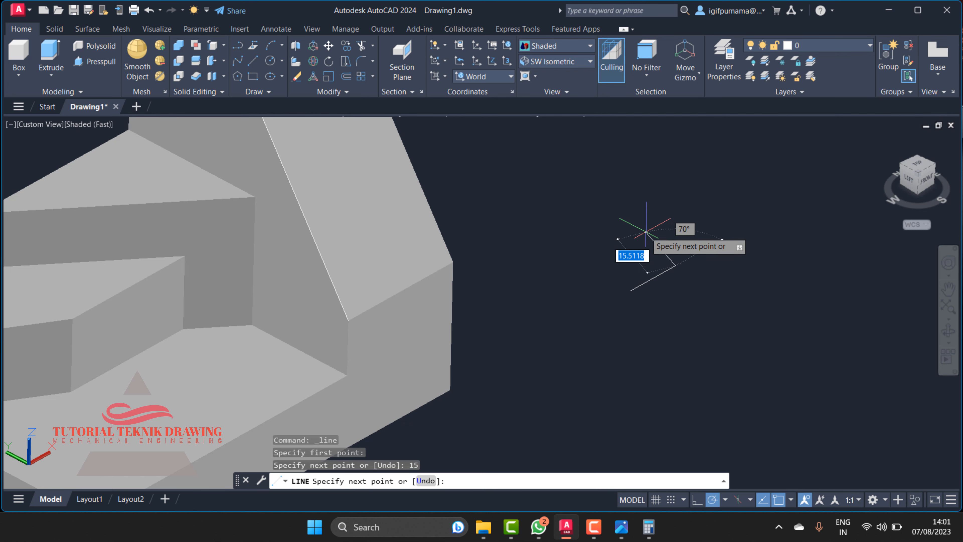
type("1")
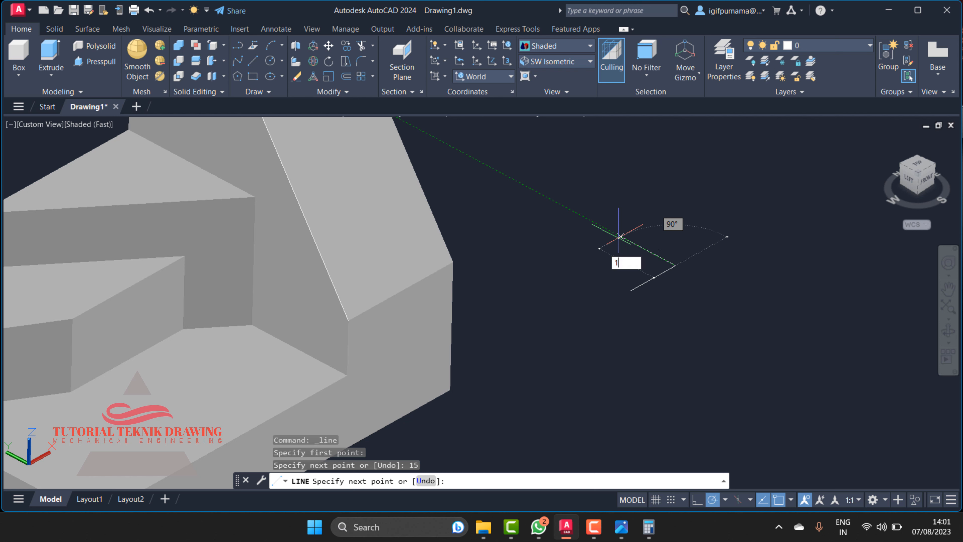
type("5")
key("Return")
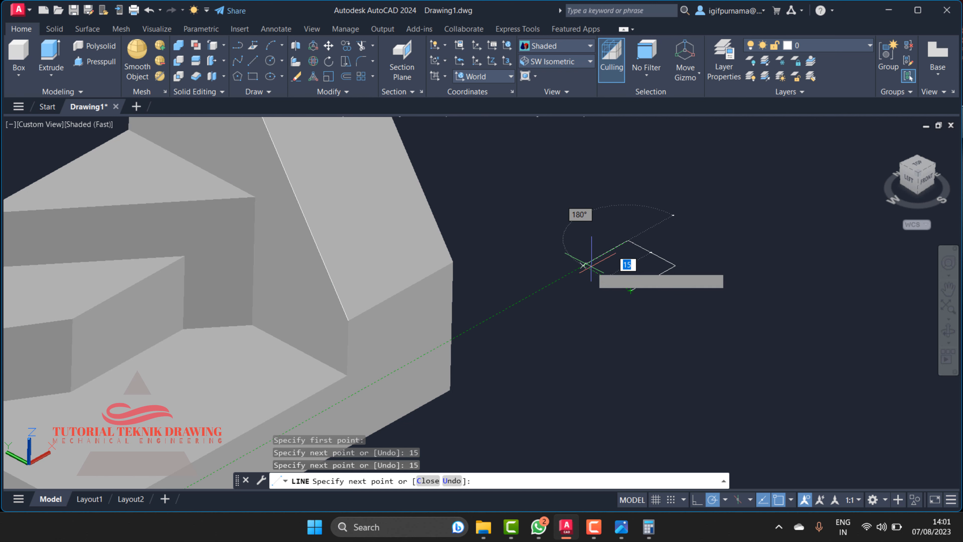
left_click(584, 266)
left_click(630, 291)
right_click(631, 291)
left_click(645, 299)
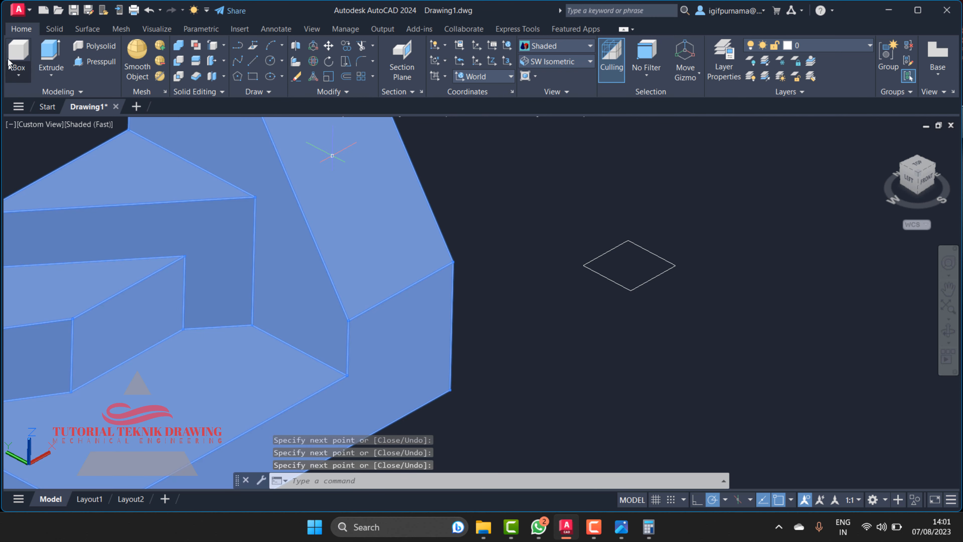
left_click(14, 60)
left_click(584, 266)
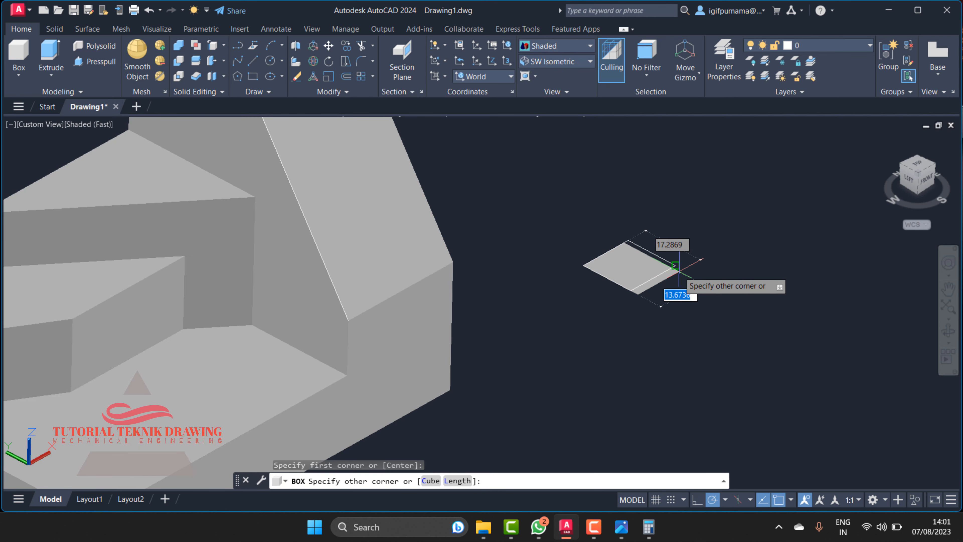
left_click(676, 265)
left_click(672, 259)
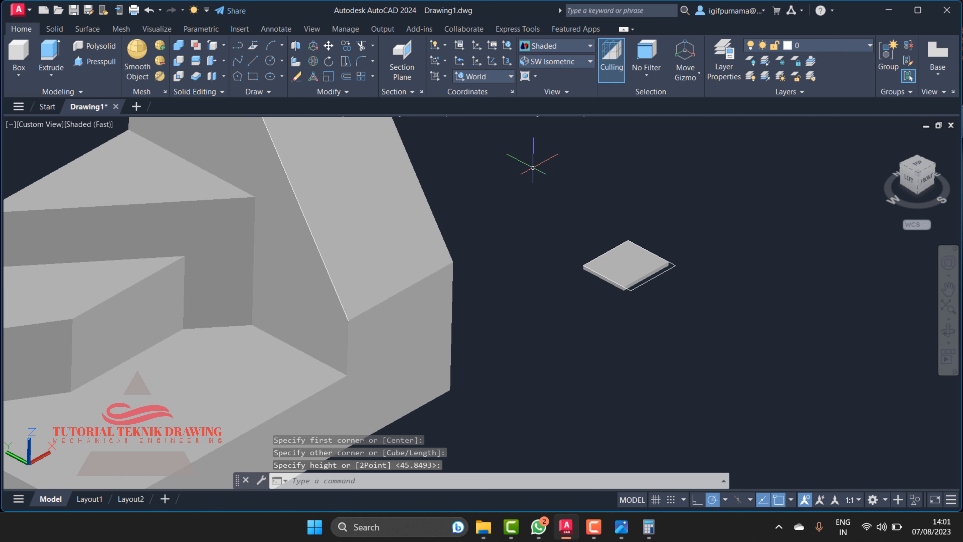
key("ctrl+z")
Build a tall upright box on the 15 by 15 square's opposite corners and check the reference for the slot's floor thickness
left_click(19, 53)
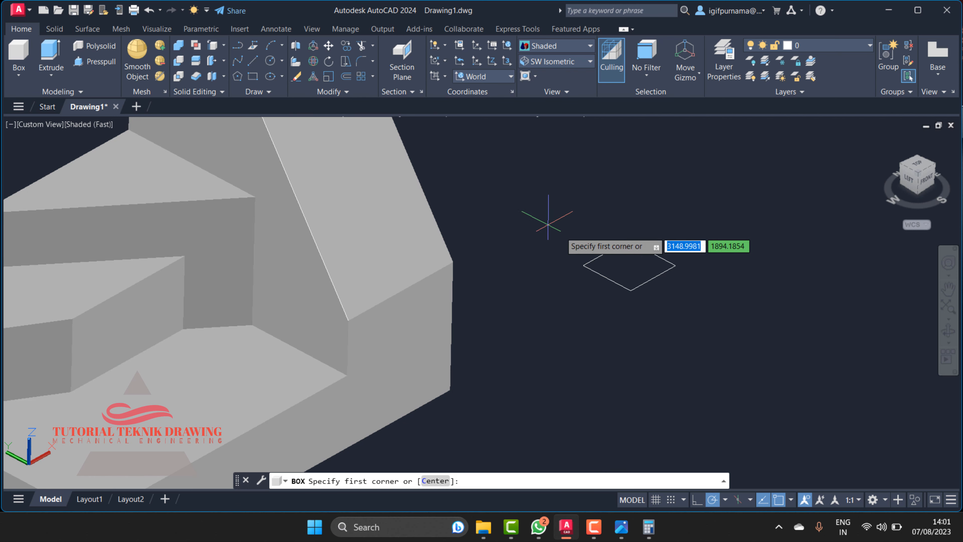
left_click(585, 266)
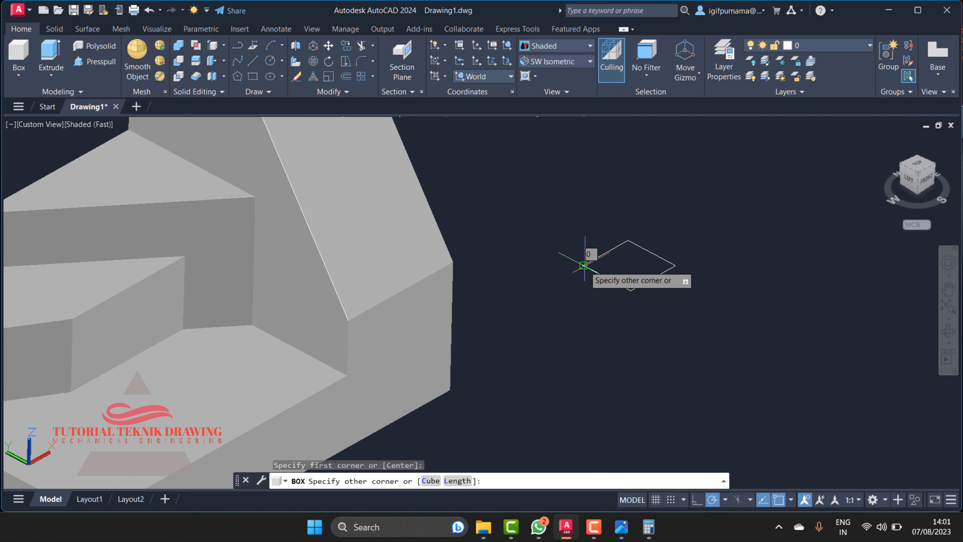
left_click(679, 264)
left_click(673, 148)
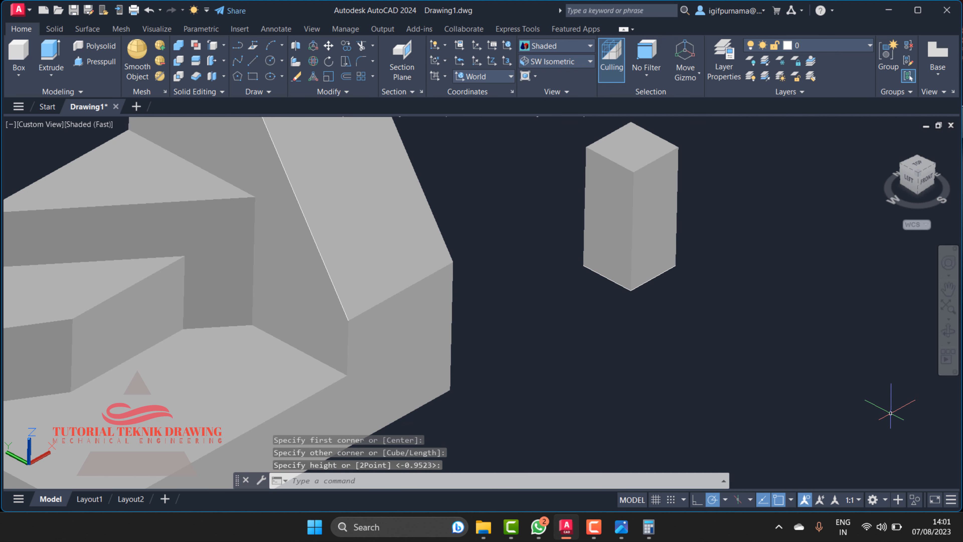
left_click(621, 527)
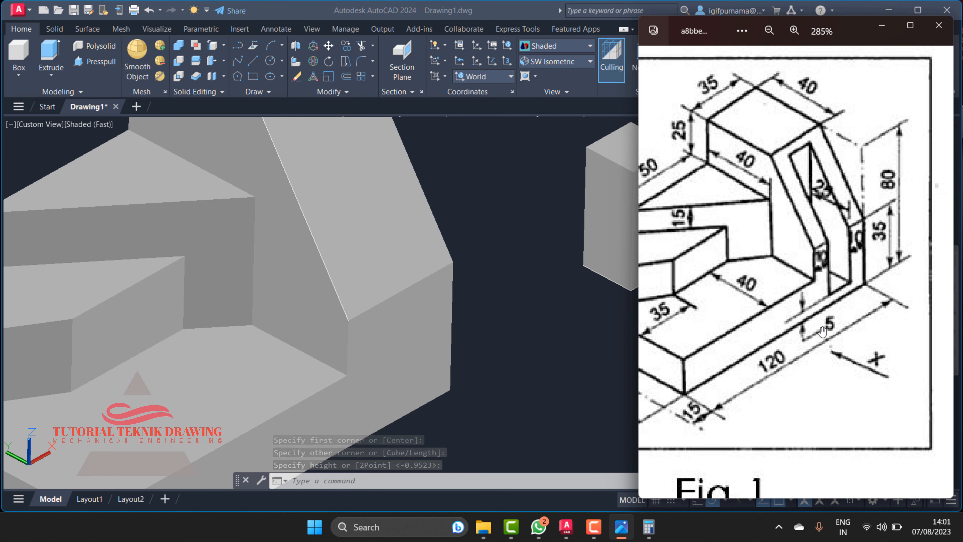
left_click(529, 279)
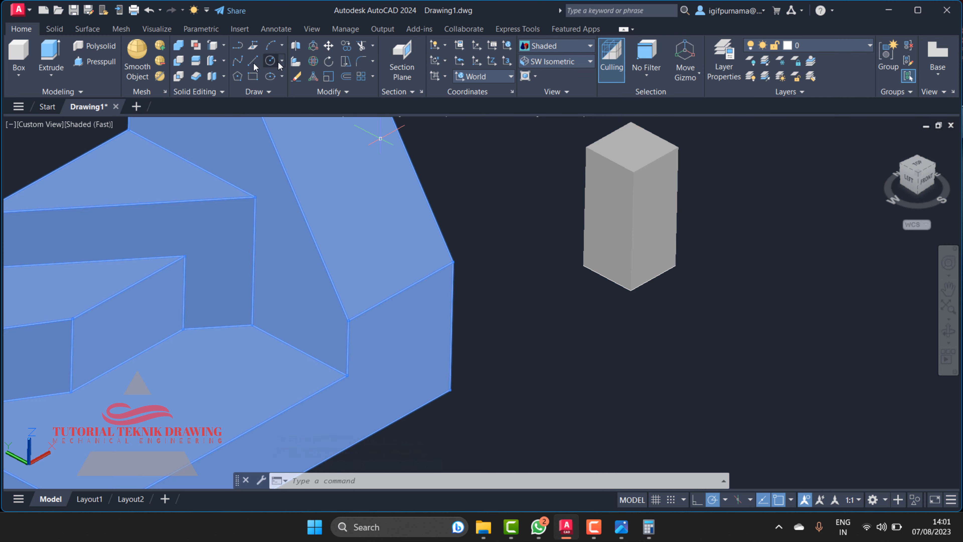
Copy the bottom edge of the solid's end face beneath the slope 5 units straight up
left_click(211, 48)
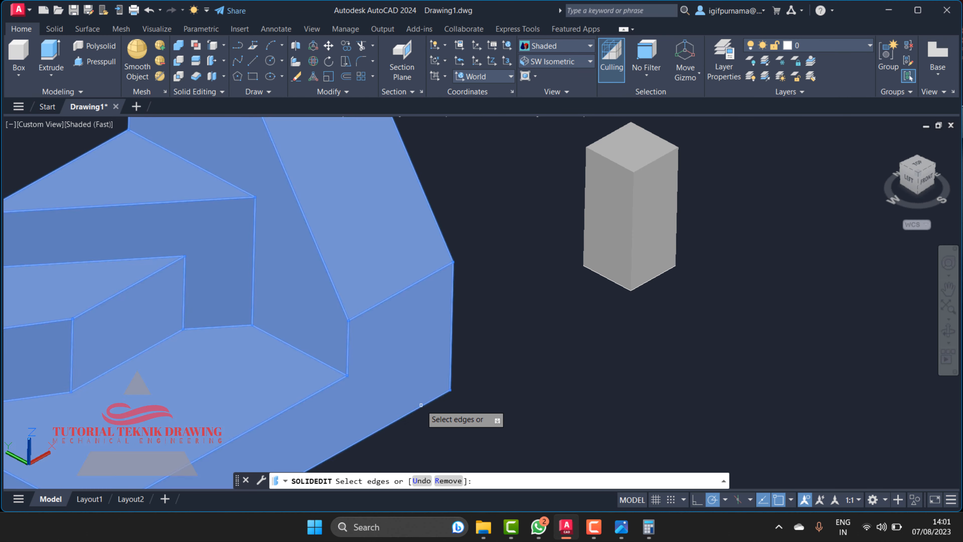
left_click(421, 404)
right_click(474, 329)
left_click(488, 335)
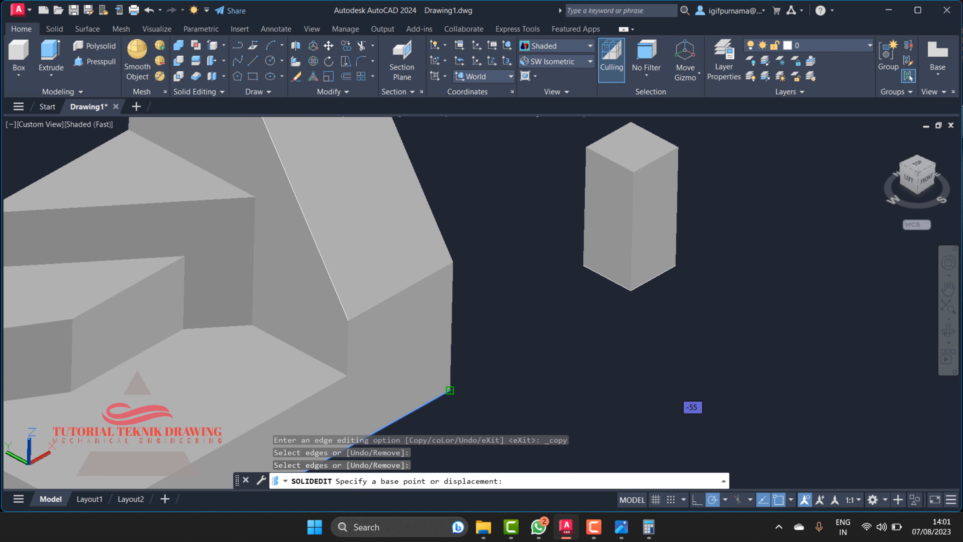
left_click(450, 390)
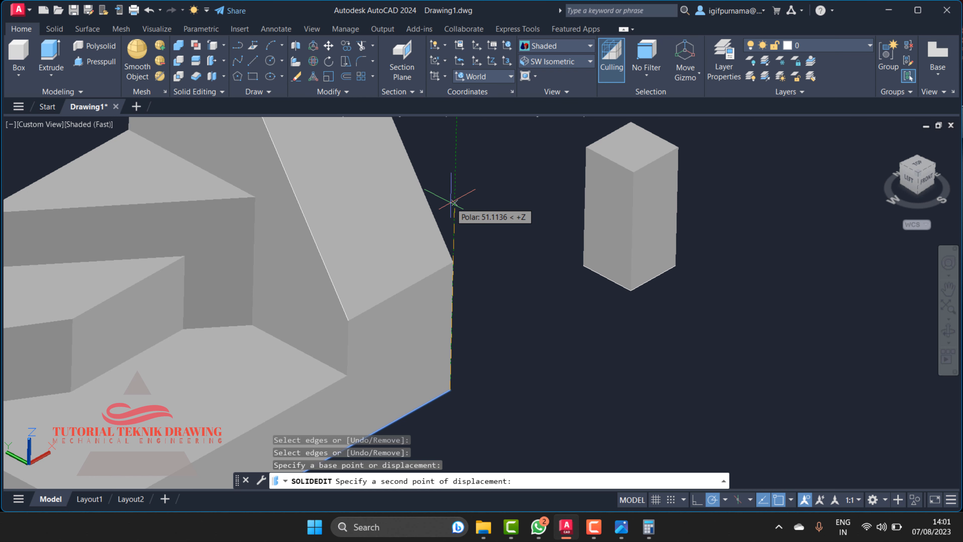
type("5")
key("Return")
key("Return")
key("Return")
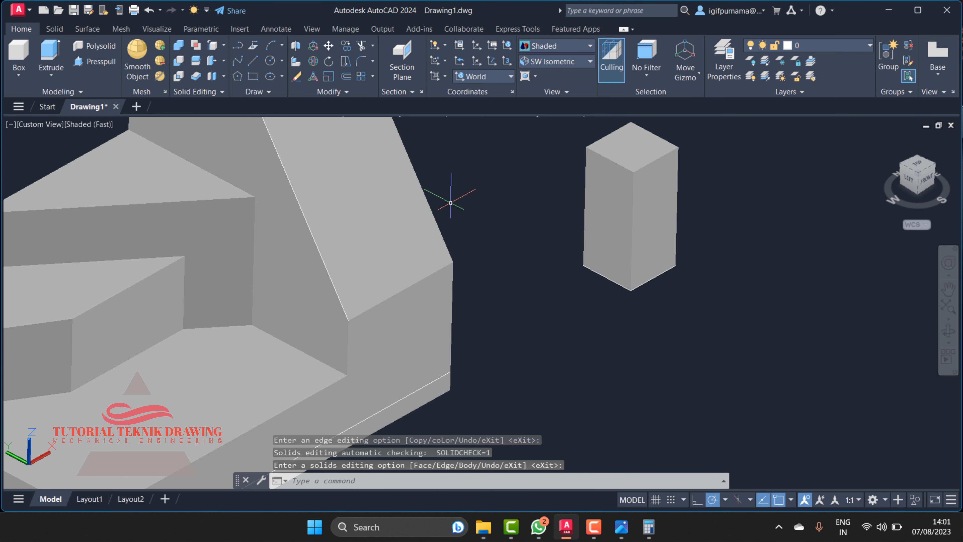
Check the slot dimensions in the Fig. 1 reference and move the upright box down clear of its base square
left_click(330, 45)
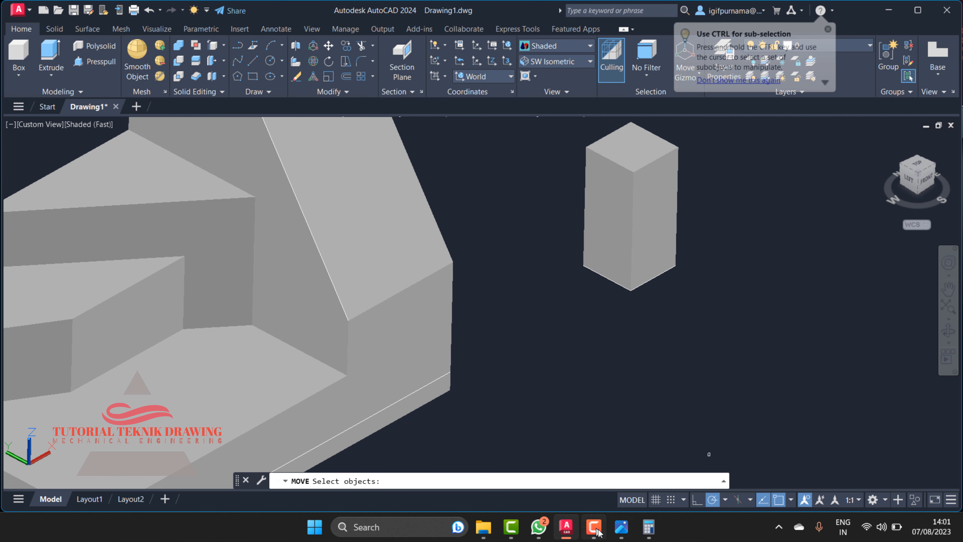
left_click(622, 528)
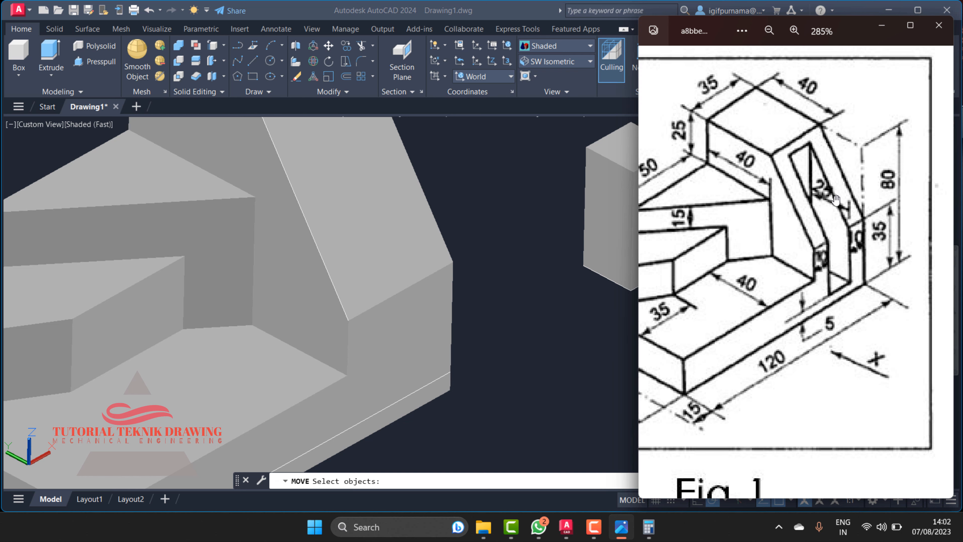
key("alt+Tab")
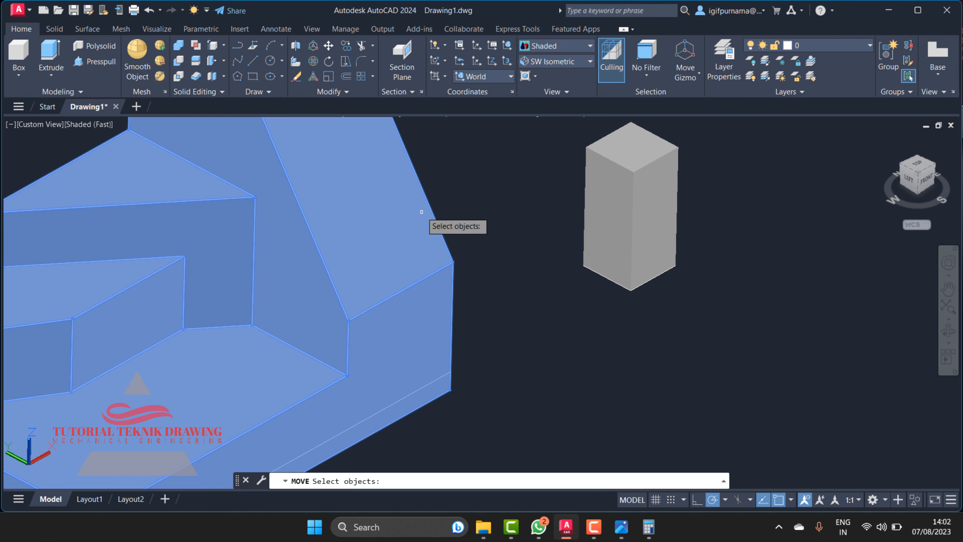
left_click(606, 214)
key("Return")
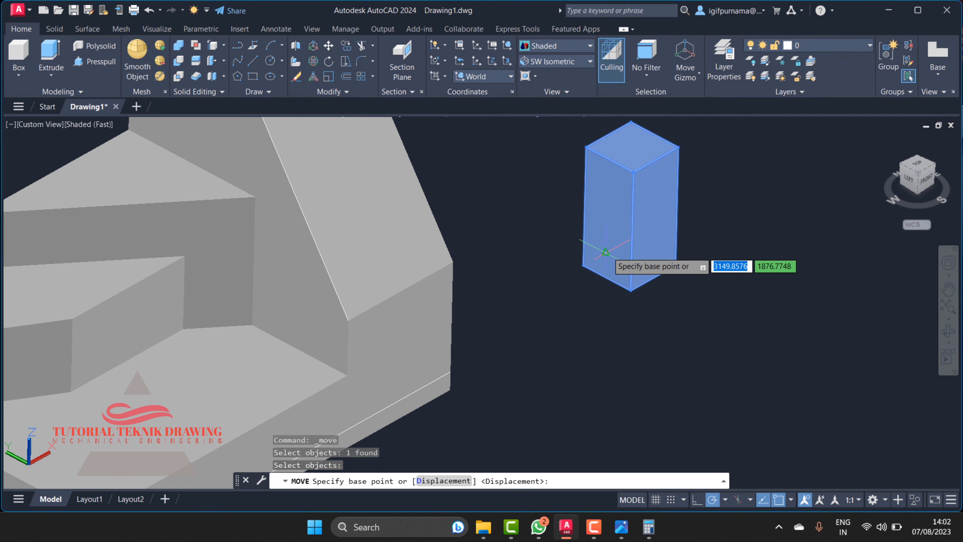
left_click(611, 242)
left_click(600, 387)
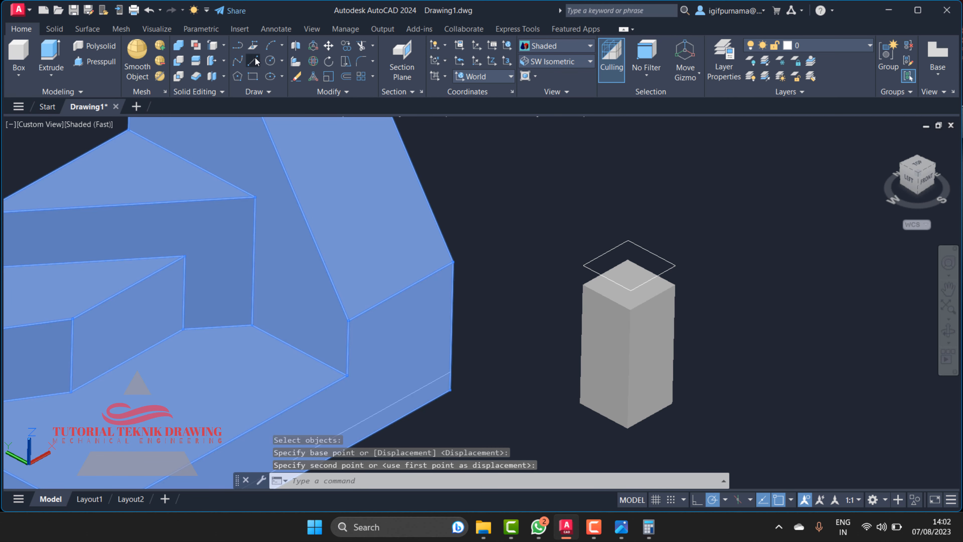
Draw a vertical line from the midpoint of the slope's lower edge down to the solid's bottom edge
left_click(254, 58)
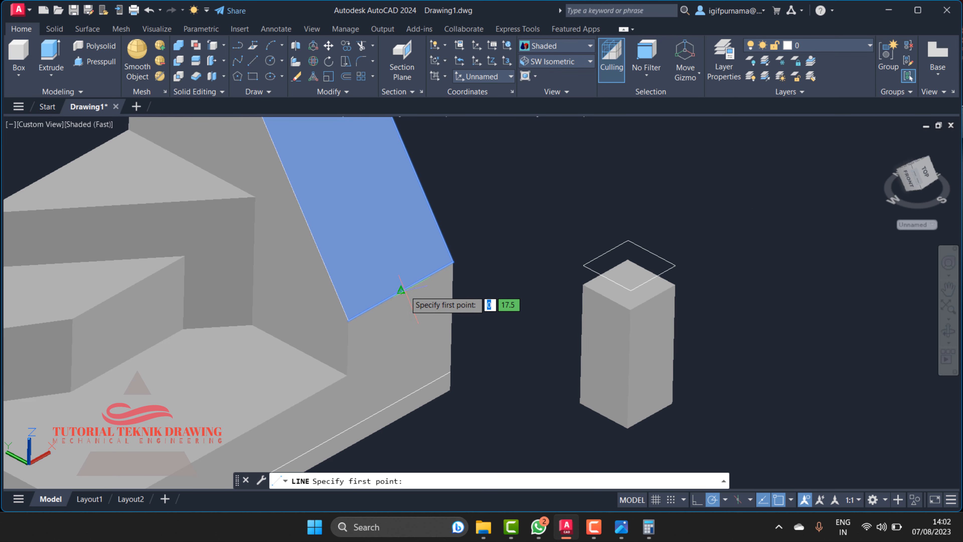
left_click(402, 290)
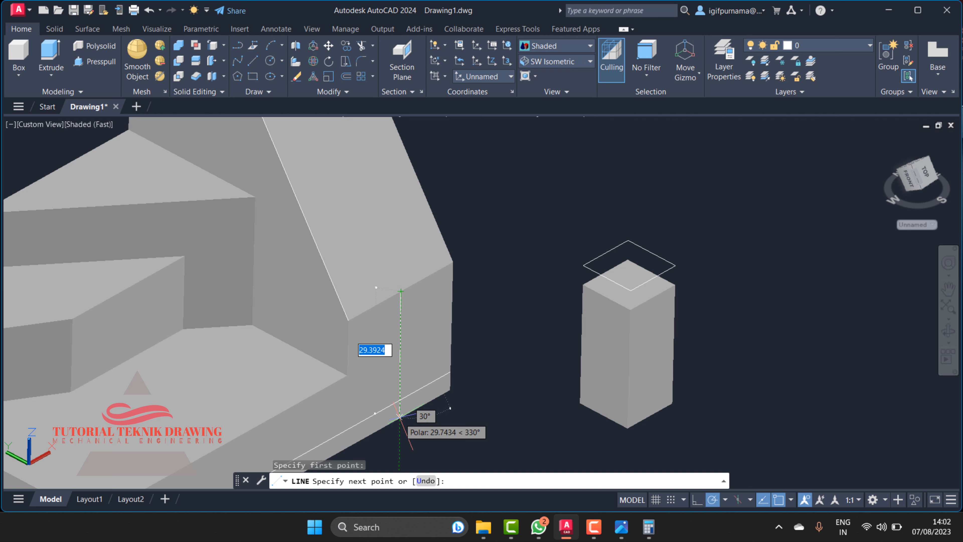
left_click(399, 419)
right_click(401, 419)
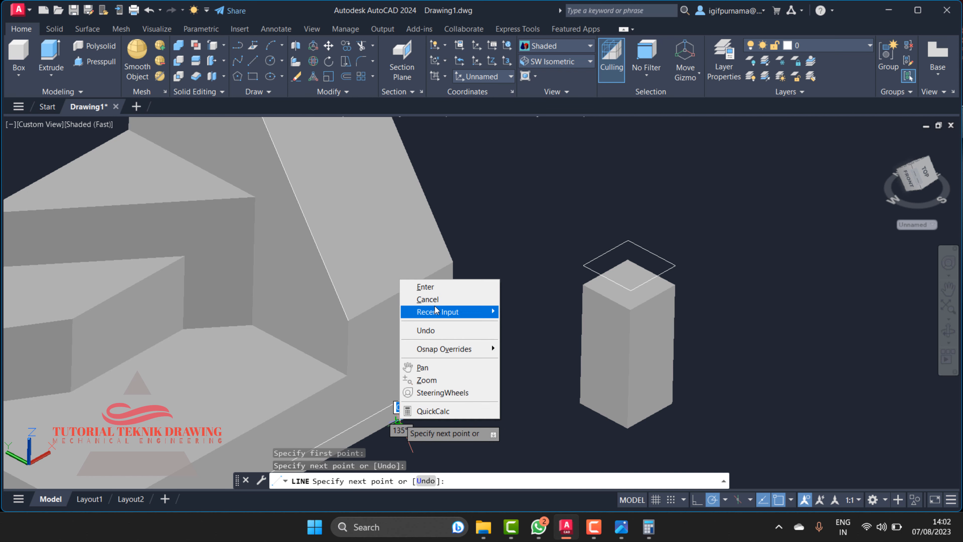
left_click(425, 286)
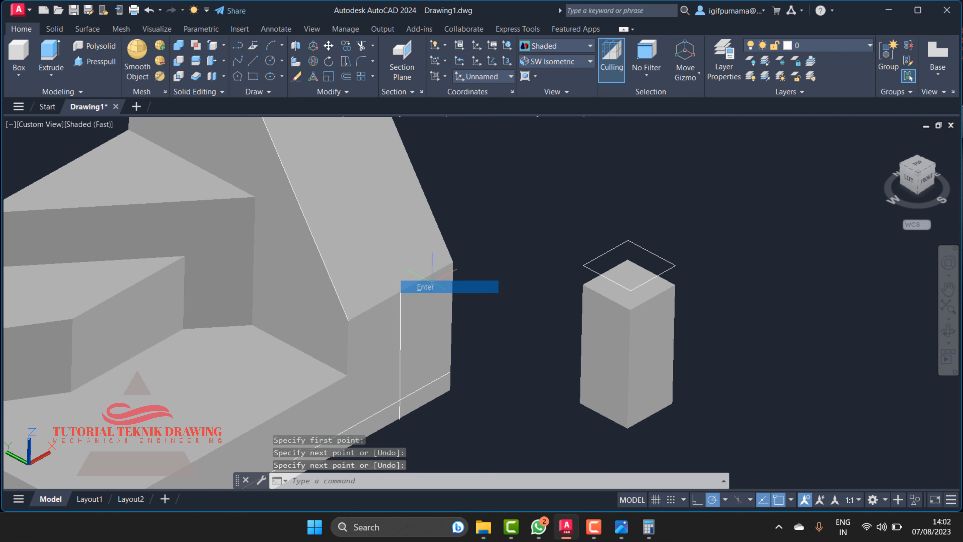
Set the visual style to 2D Wireframe, abandoning the started move of the box
left_click(327, 48)
left_click(633, 380)
key("Return")
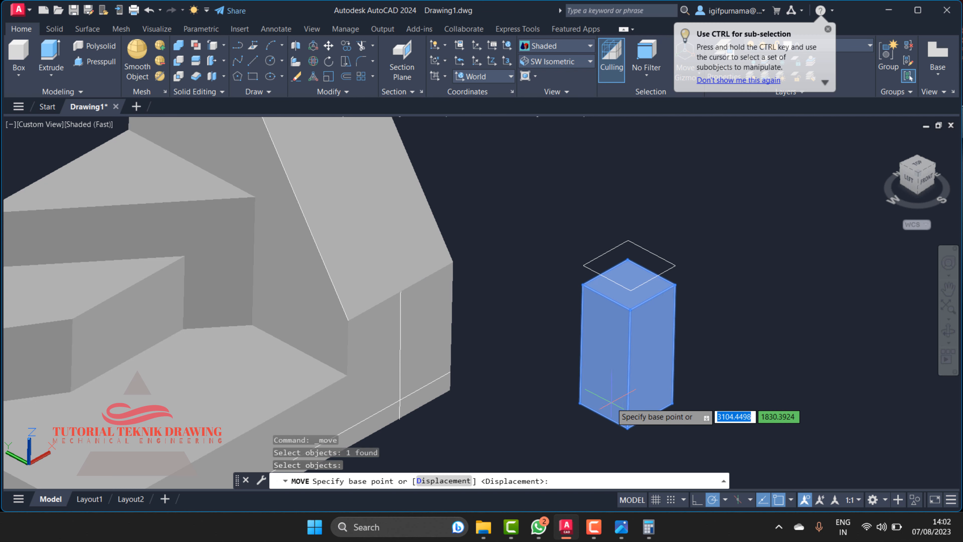
left_click(550, 46)
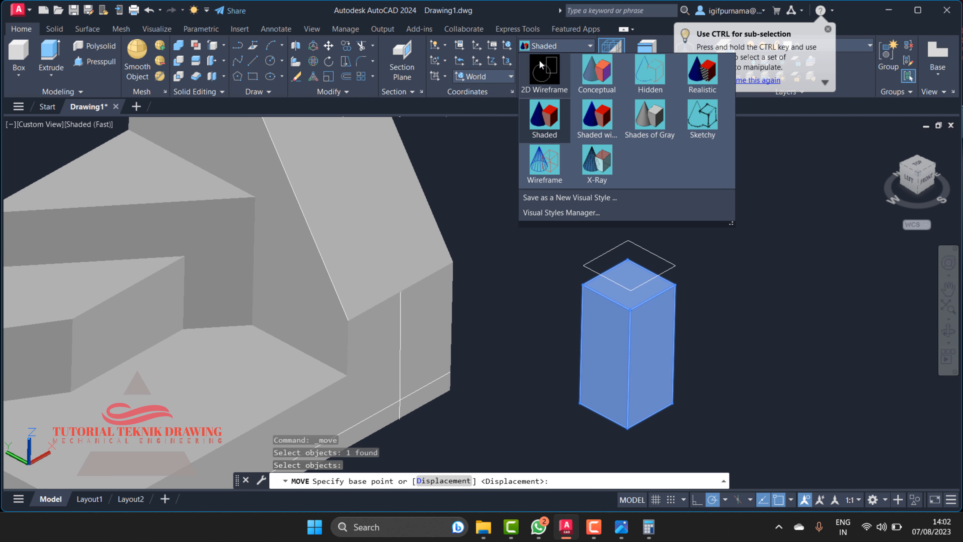
left_click(543, 68)
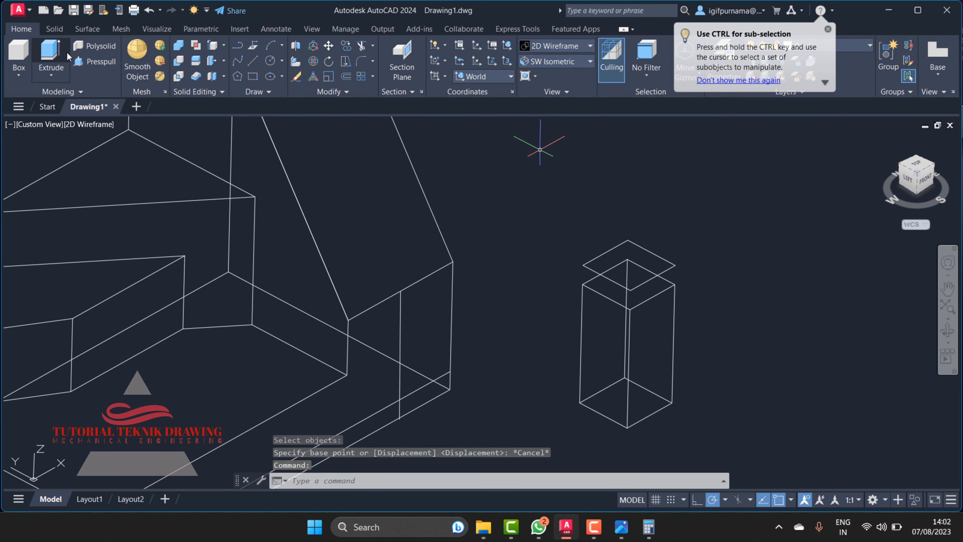
left_click(51, 55)
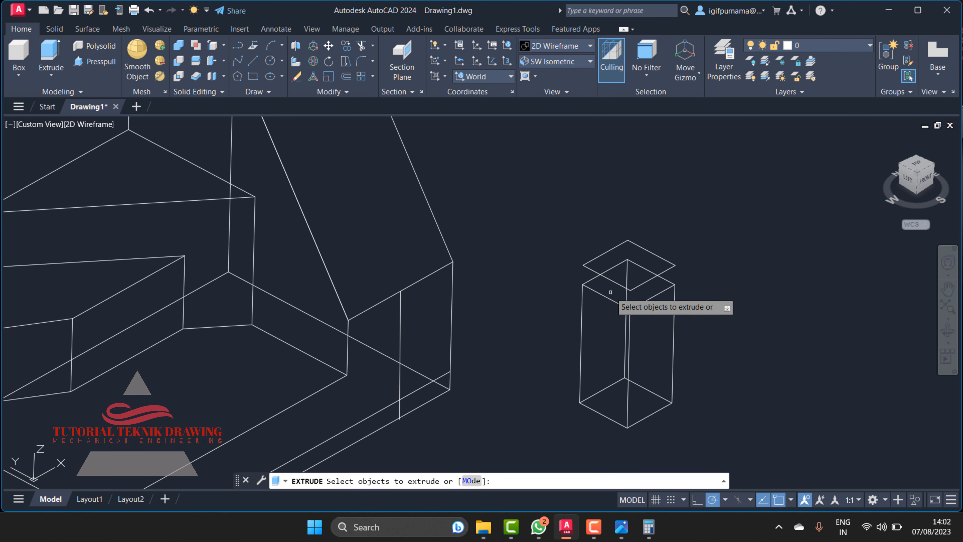
left_click(626, 300)
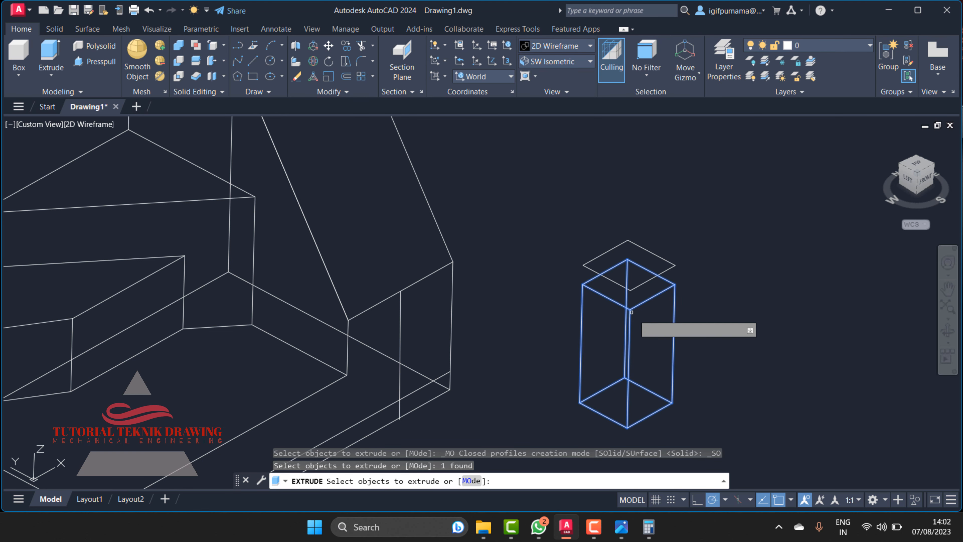
right_click(746, 318)
left_click(757, 337)
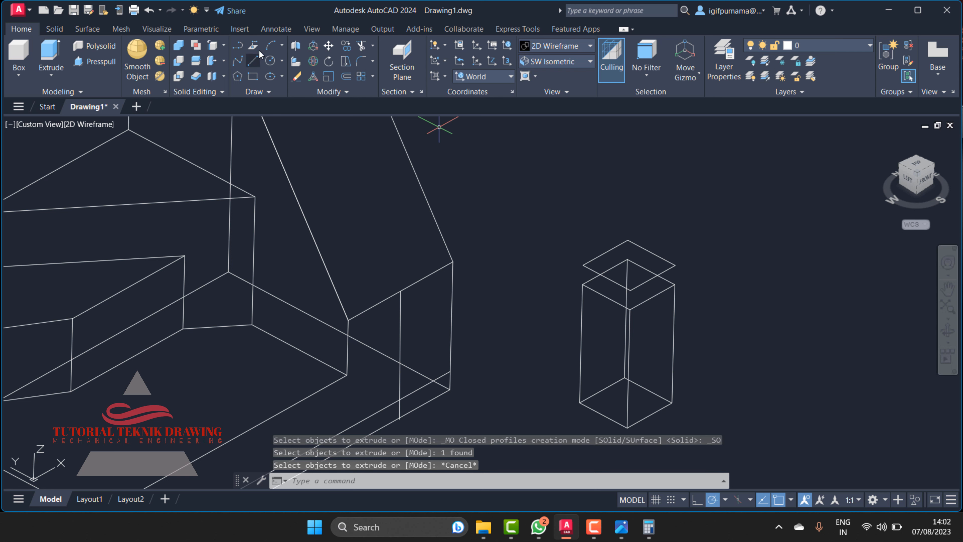
Move the upright box by its lower rear edge midpoint to where the vertical line crosses the copied edge on the end face
left_click(328, 45)
left_click(716, 293)
left_click(649, 397)
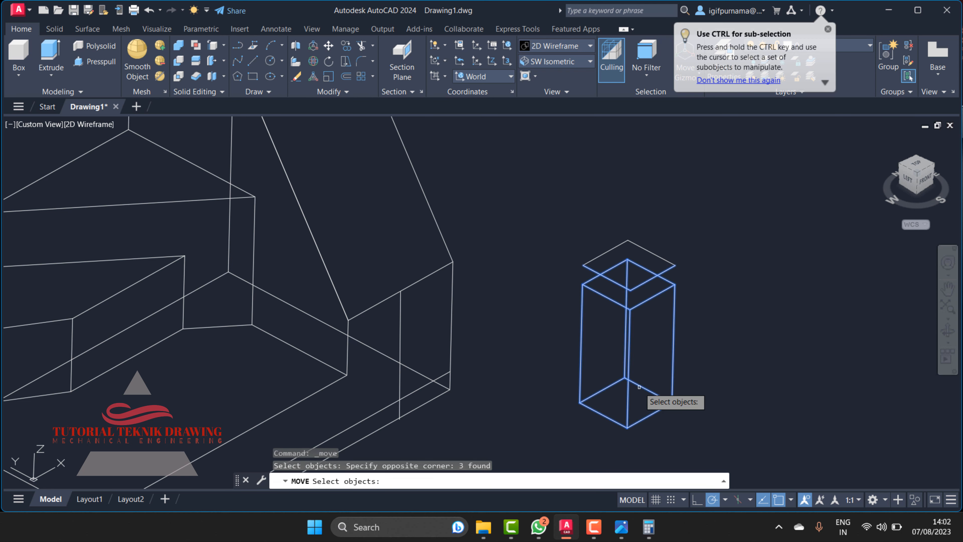
key("Return")
left_click(602, 389)
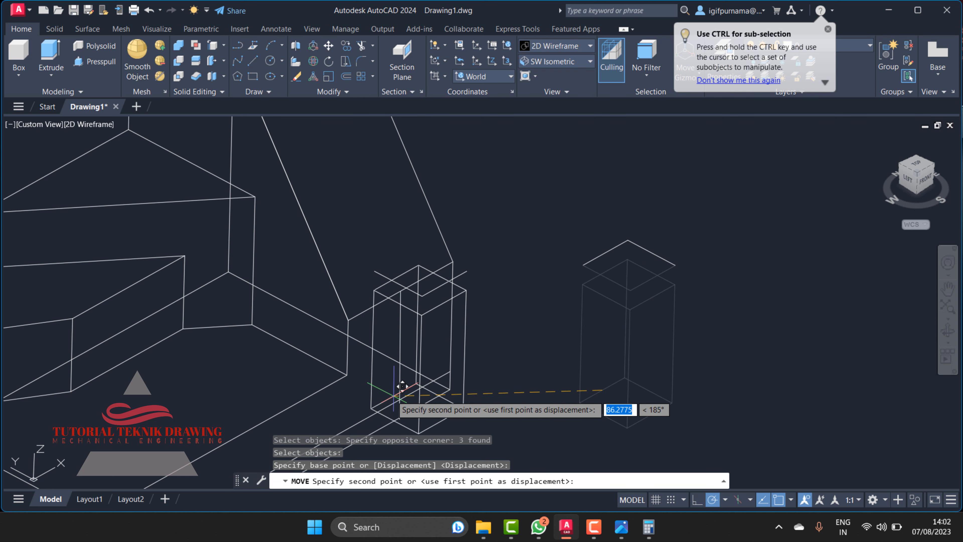
left_click(401, 399)
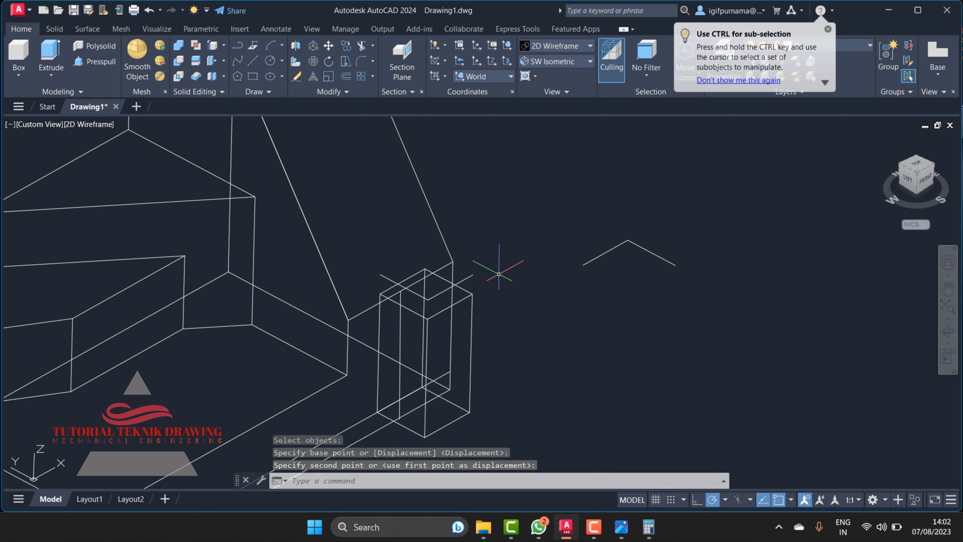
Erase the two leftover square sides crossing the top of the moved box
left_click(297, 76)
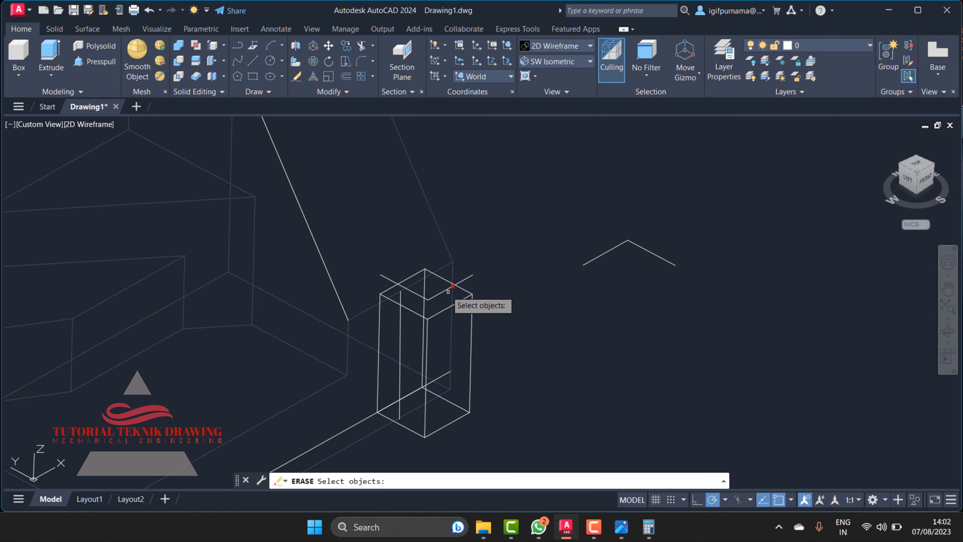
left_click(395, 300)
left_click(393, 300)
key("Return")
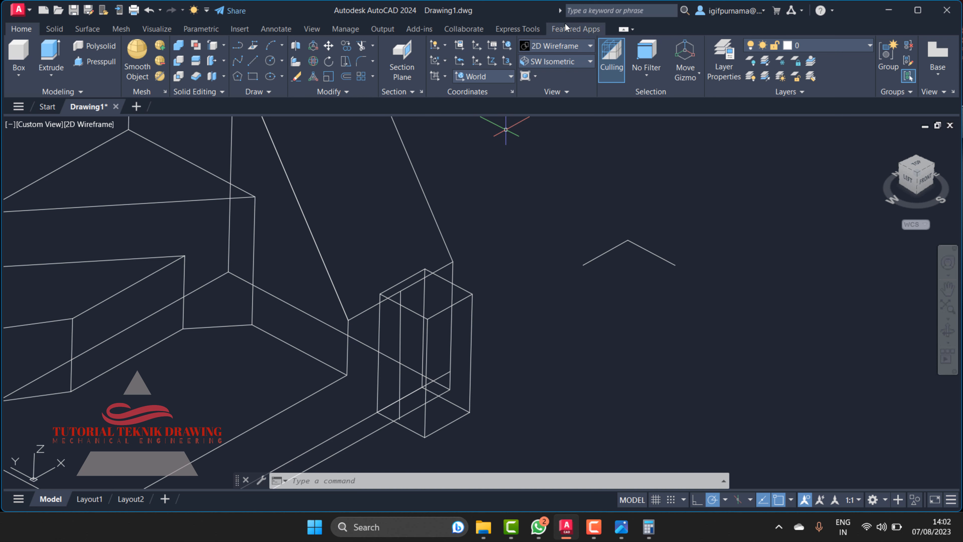
Return to the Shaded style and draw a 25-long line inward from the slope's lower corner across the tall block's side face
left_click(563, 44)
left_click(536, 122)
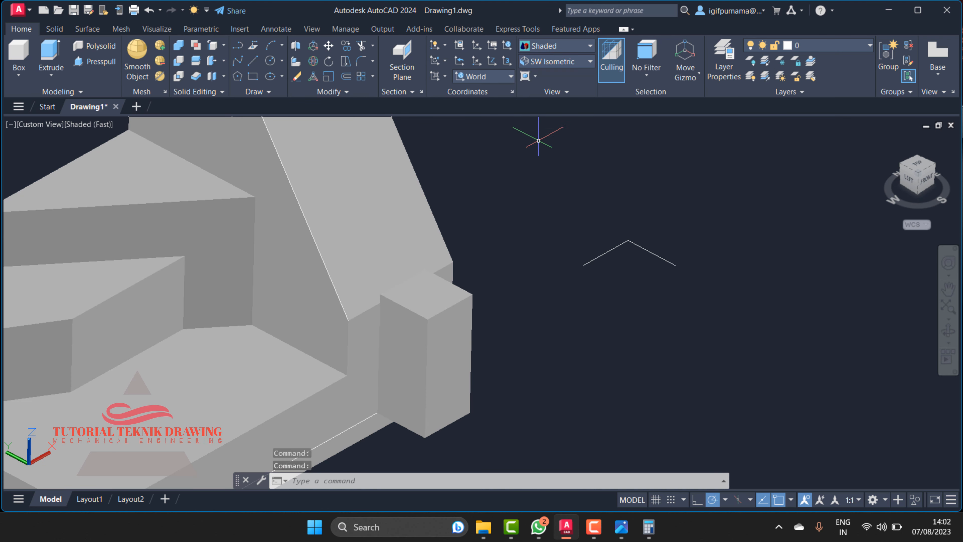
left_click(251, 62)
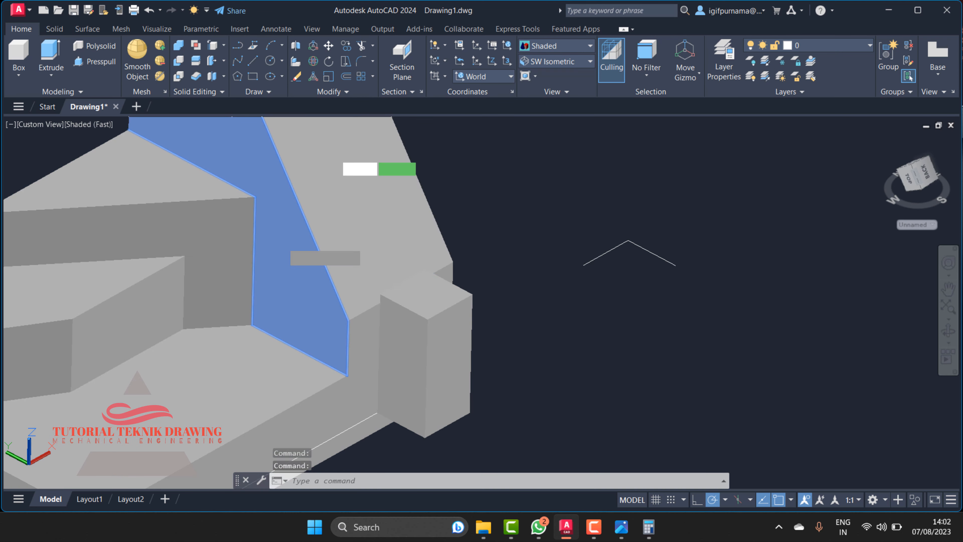
left_click(348, 321)
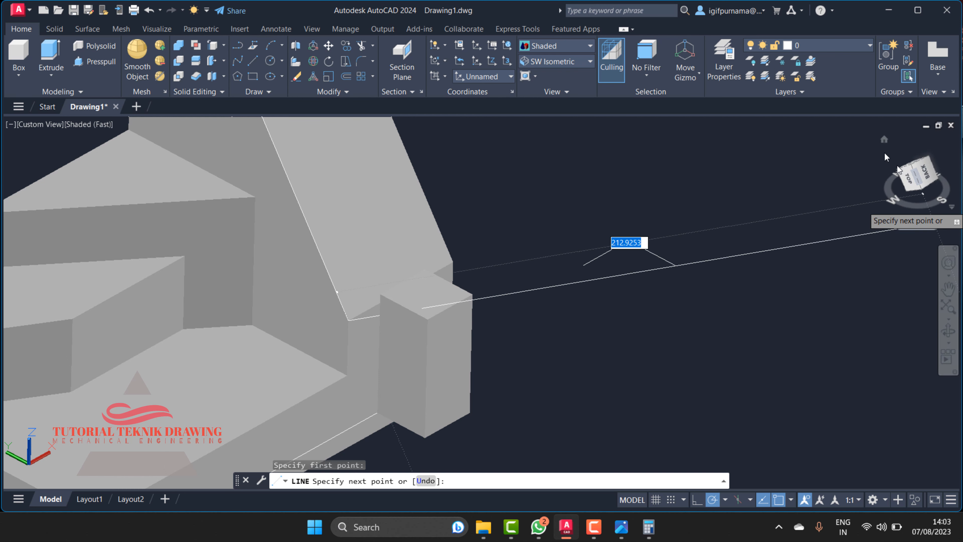
left_click(882, 140)
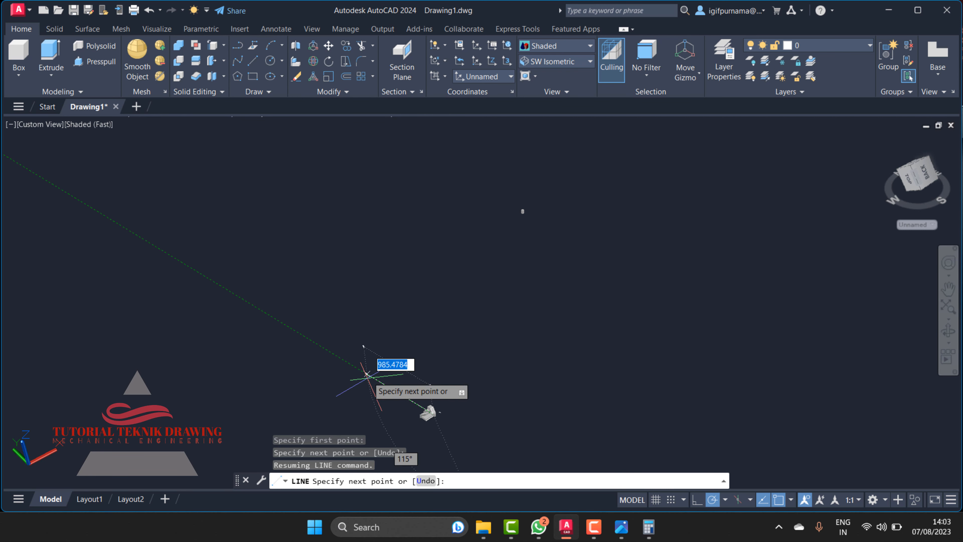
type("25")
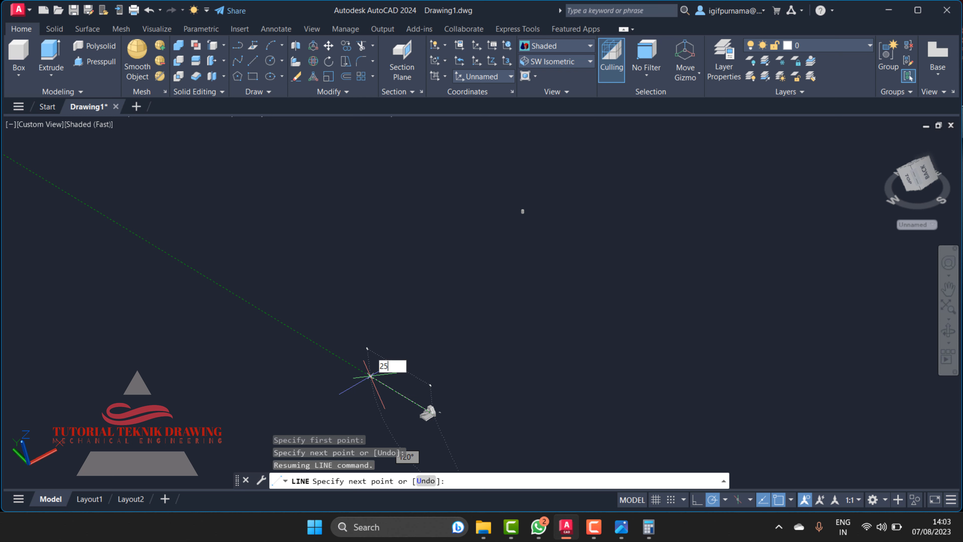
key("Return")
key("Return")
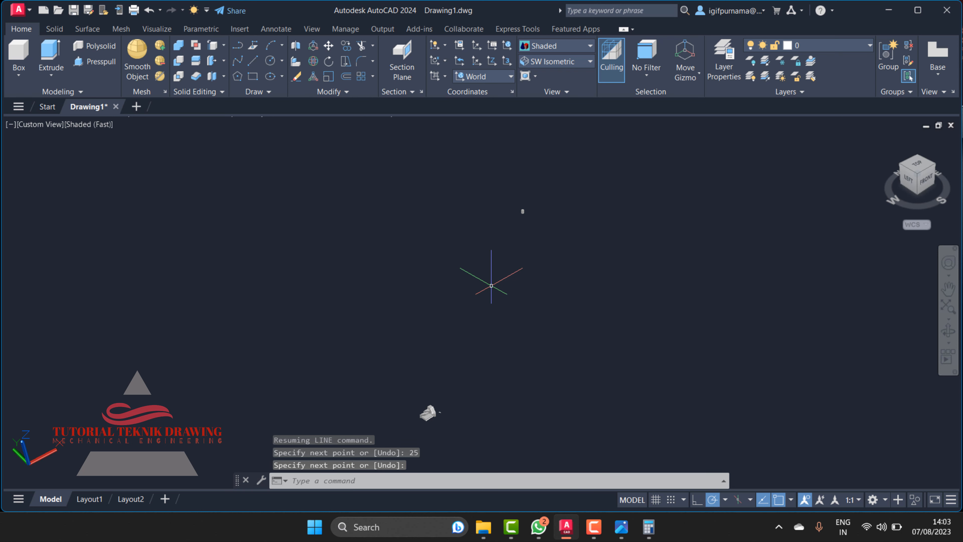
Erase the small stray object far from the part and return to the home view
left_click(298, 78)
left_click(602, 287)
left_click(491, 194)
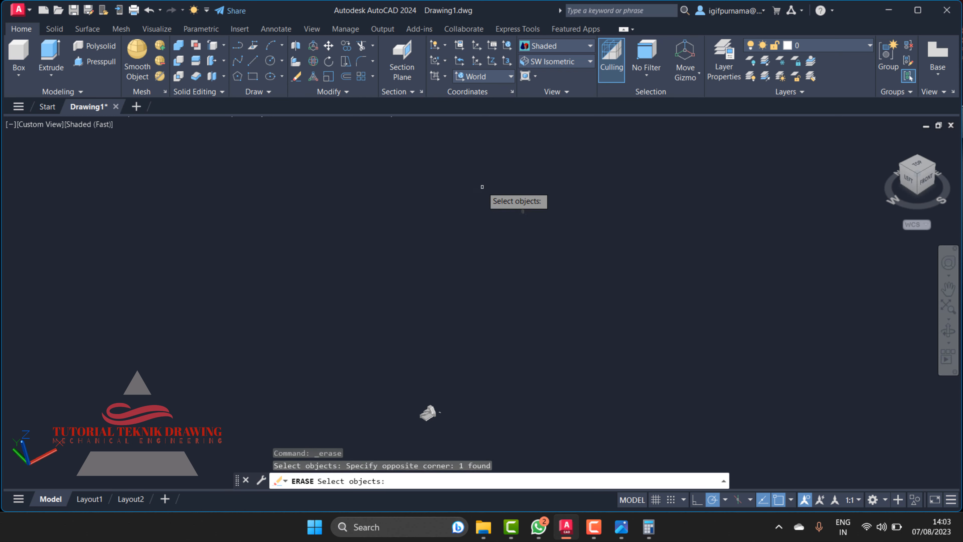
left_click(884, 140)
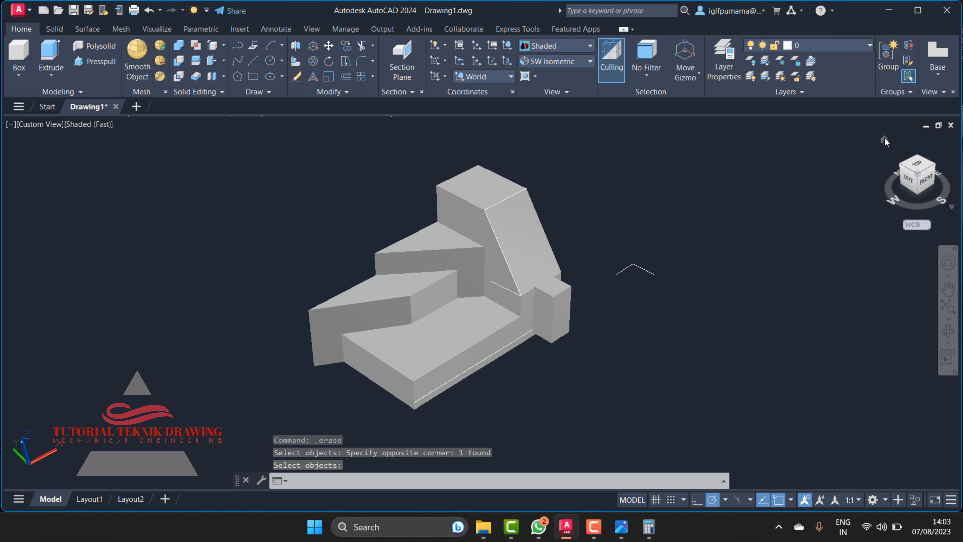
key("Return")
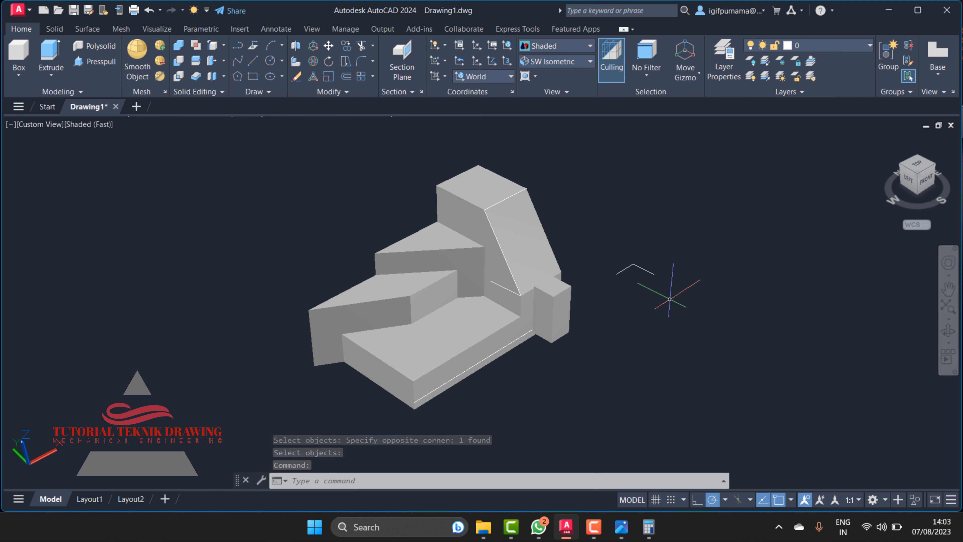
Display the whole part in the 2D Wireframe visual style from the home view
left_click(558, 46)
left_click(545, 77)
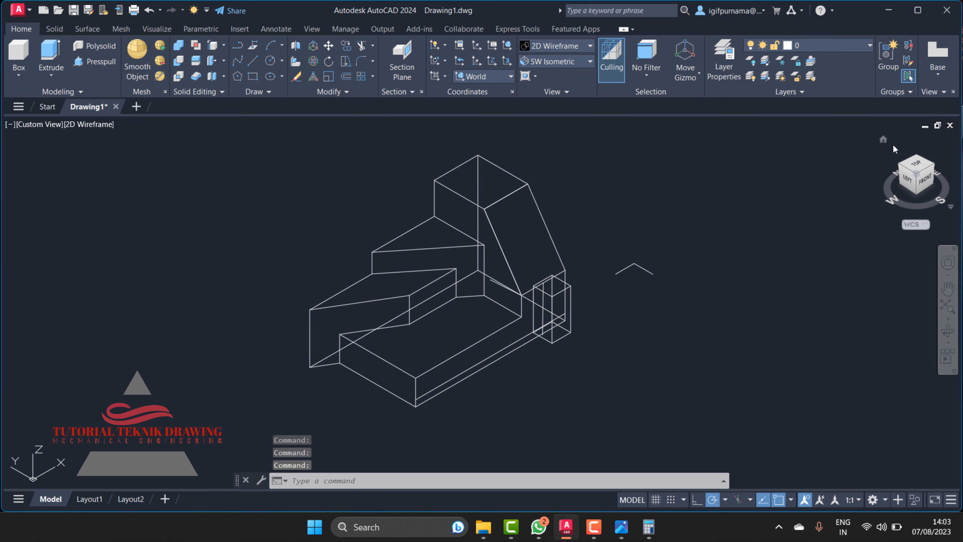
left_click(885, 140)
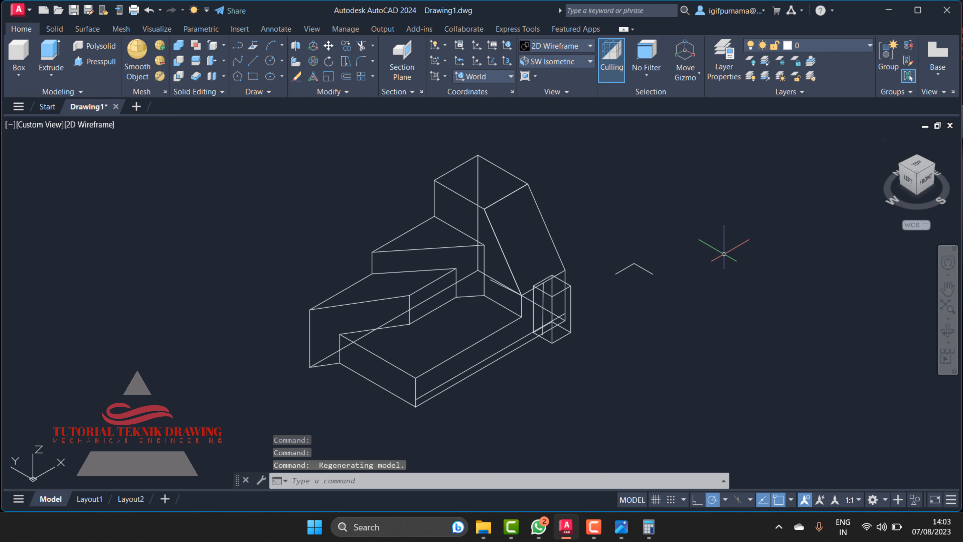
Stretch the slot box's inner side across the tall block to the inner end of the 25-long line
key("Return")
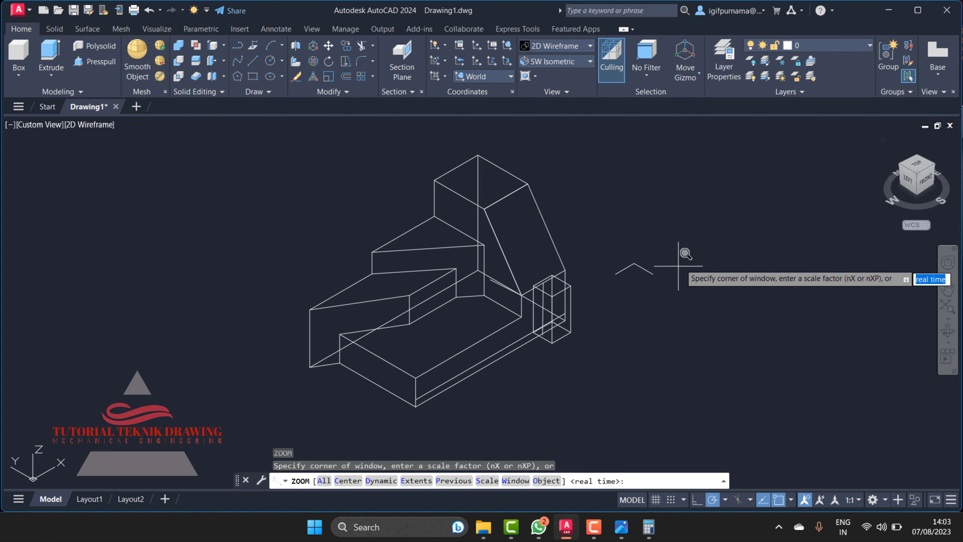
right_click(438, 218)
left_click(442, 215)
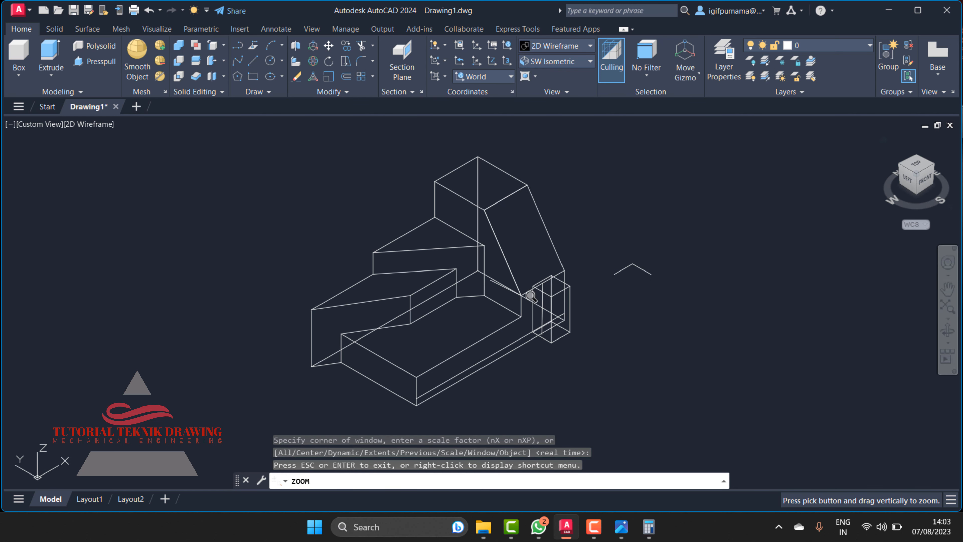
left_click_drag(402, 183, 151, 136)
left_click_drag(634, 286, 270, 202)
right_click(471, 154)
left_click(499, 160)
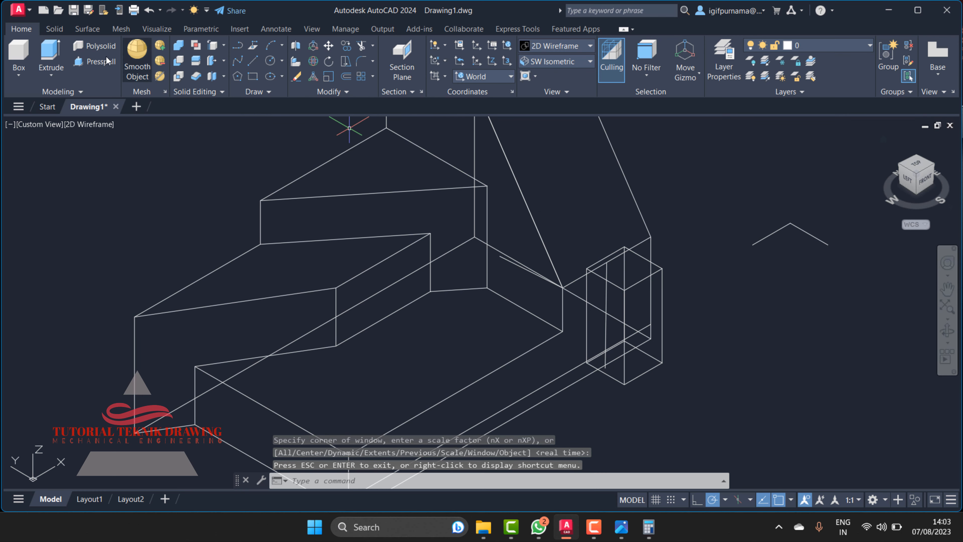
left_click(606, 307)
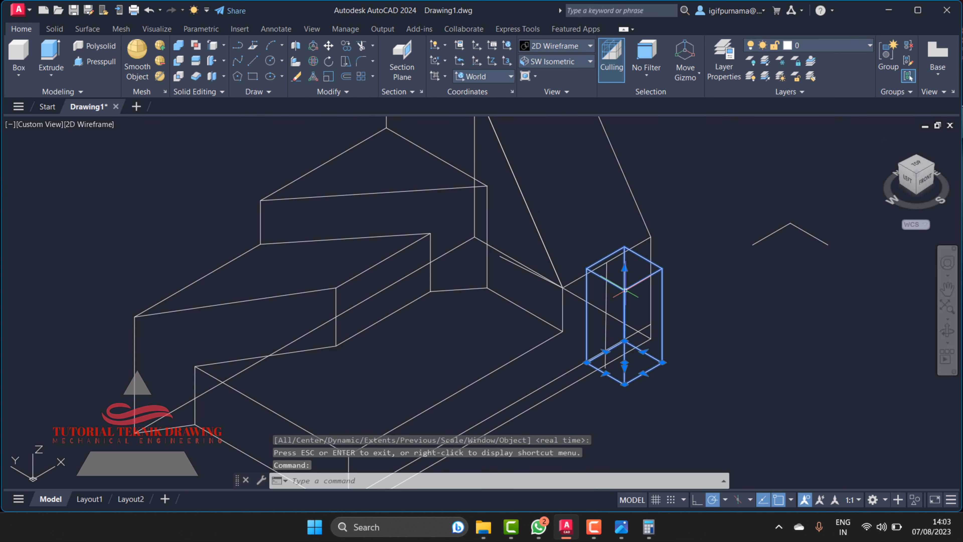
left_click(606, 351)
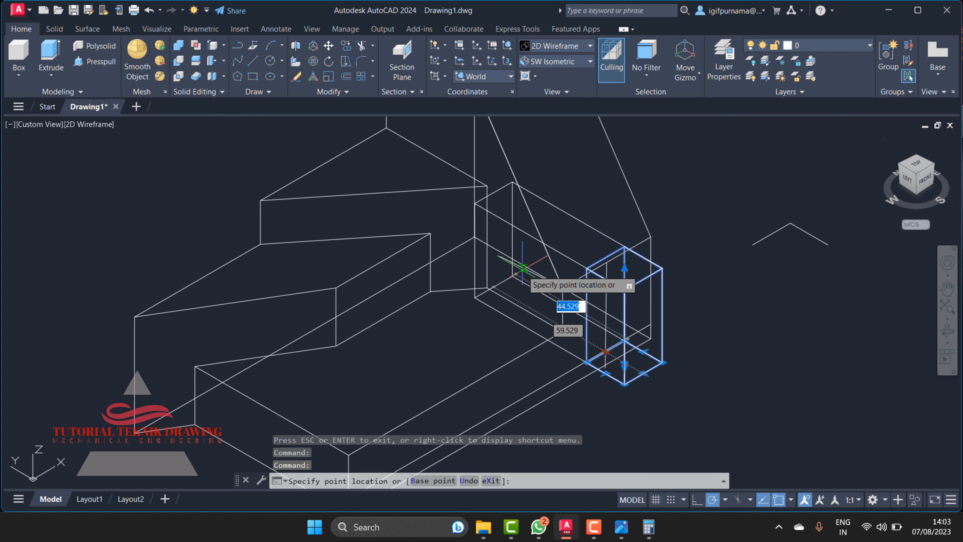
left_click(500, 257)
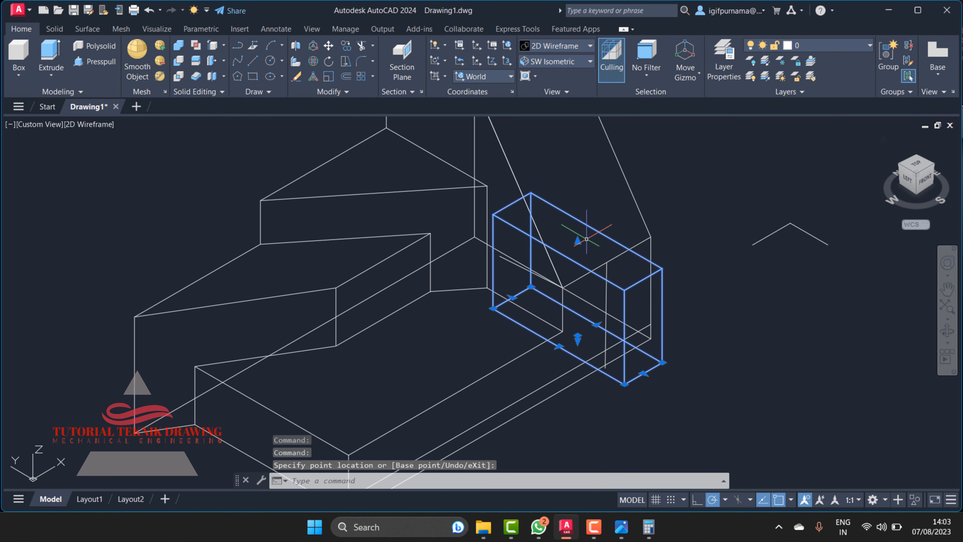
Raise the box's top face until it clears the top of the tall block, and check the reference drawing
left_click(578, 241)
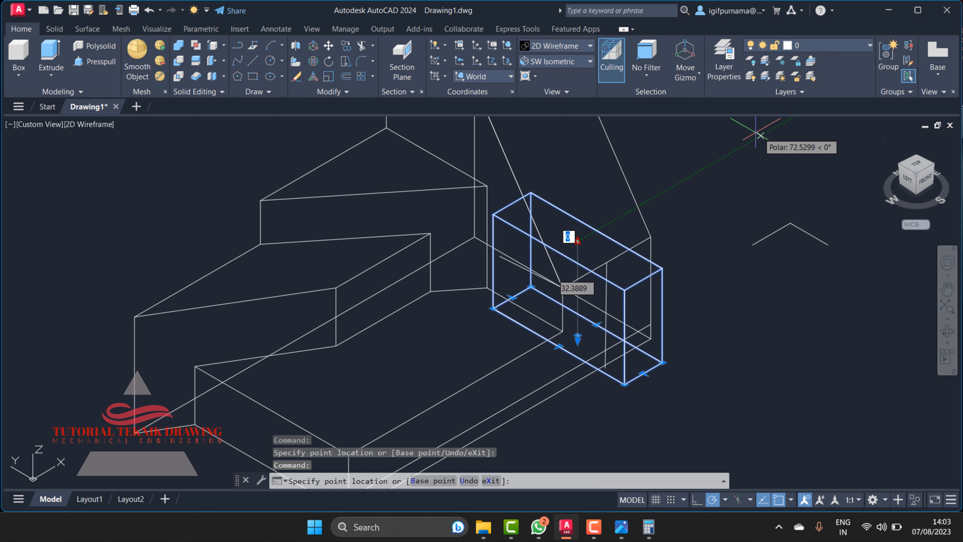
left_click(671, 143)
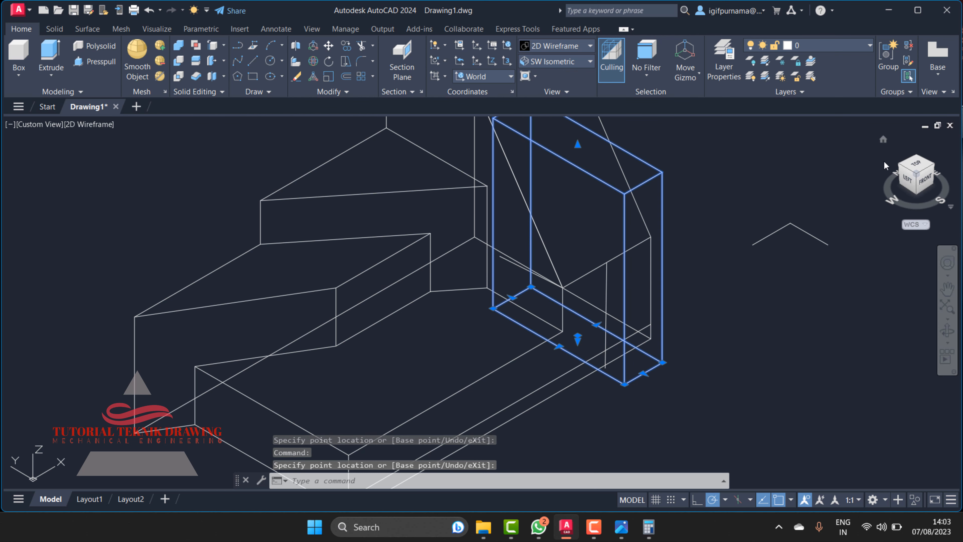
left_click(948, 295)
left_click_drag(594, 204, 573, 357)
right_click(618, 236)
left_click(637, 245)
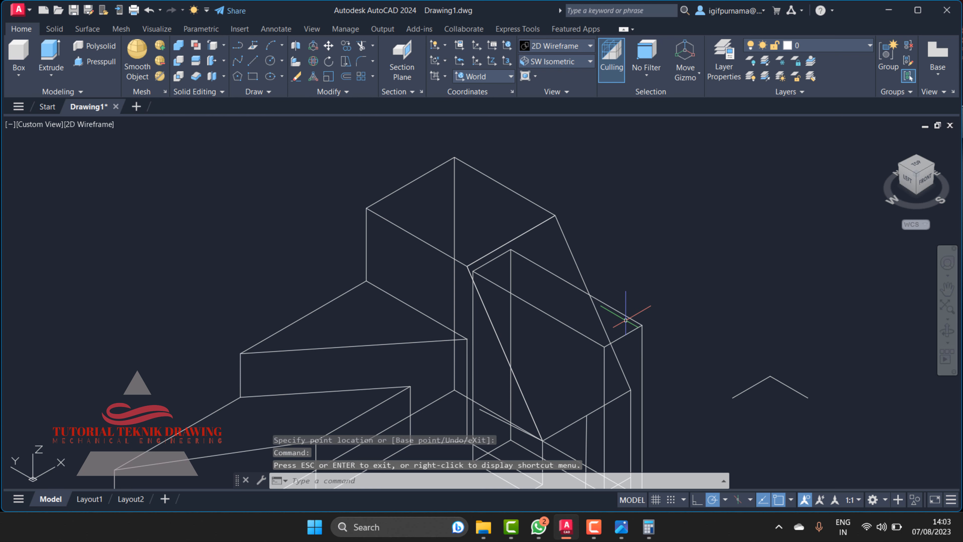
left_click(592, 297)
left_click(558, 298)
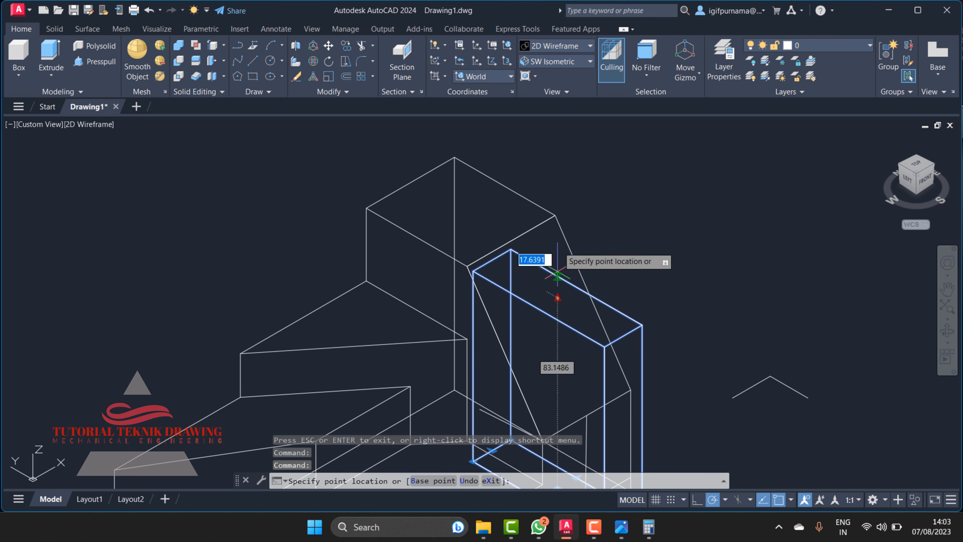
left_click(623, 535)
left_click(622, 535)
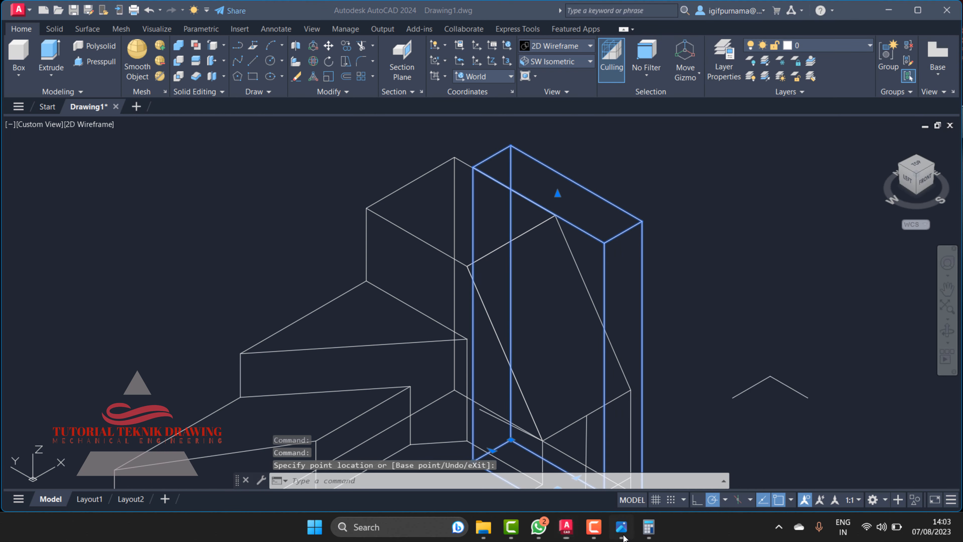
left_click(623, 535)
left_click(623, 535)
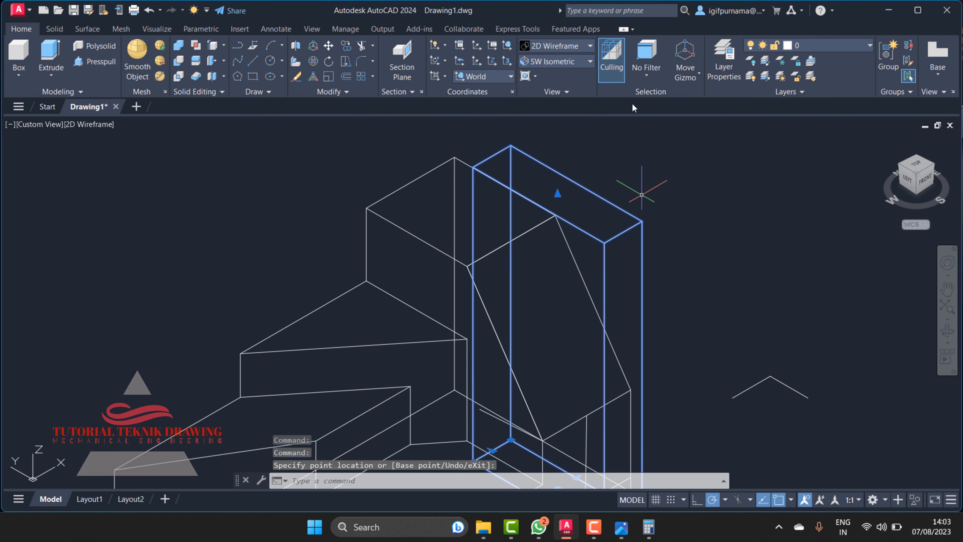
Display the part in the Shaded visual style and orbit it to face the tall block's end face
left_click(548, 49)
left_click(545, 116)
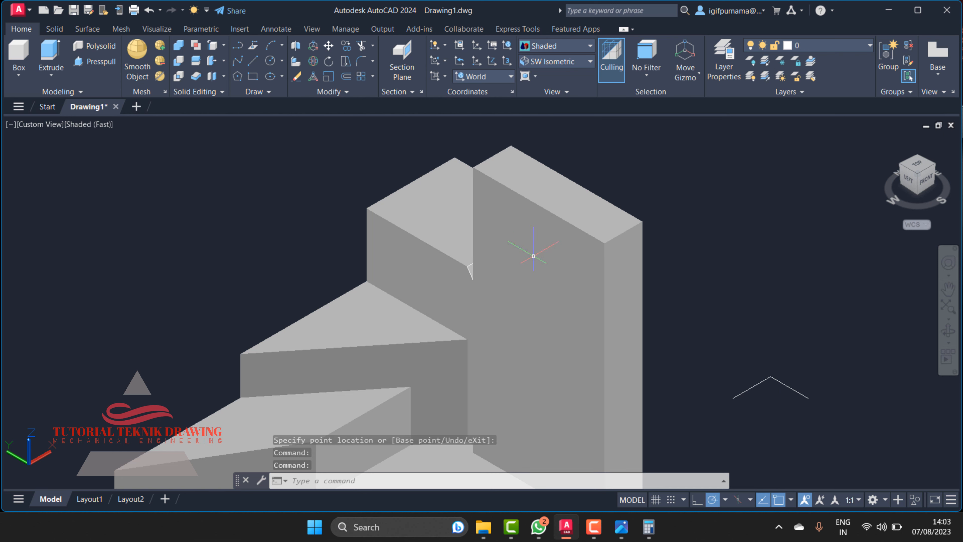
left_click(949, 293)
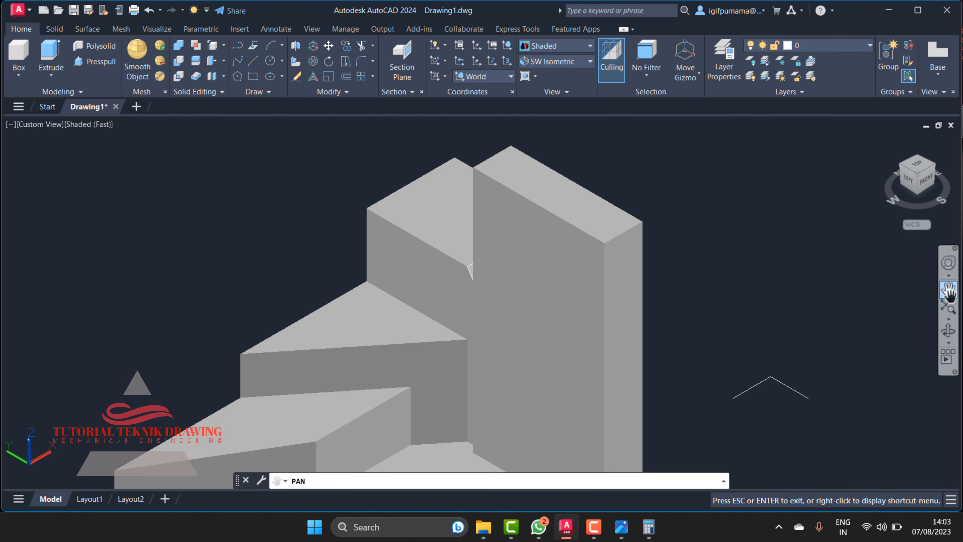
left_click_drag(461, 345, 442, 225)
right_click(656, 246)
left_click(673, 254)
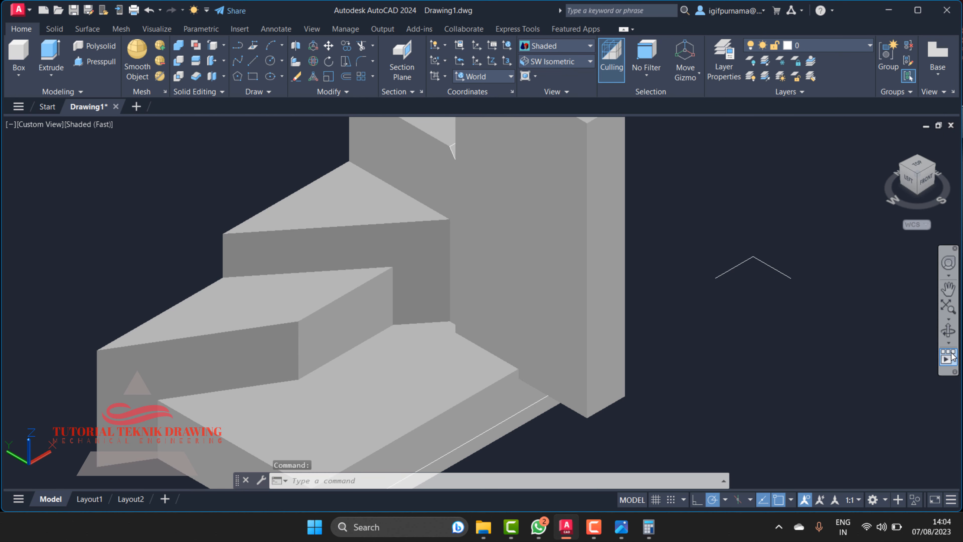
left_click(949, 330)
left_click_drag(890, 340, 711, 209)
right_click(711, 209)
left_click(740, 214)
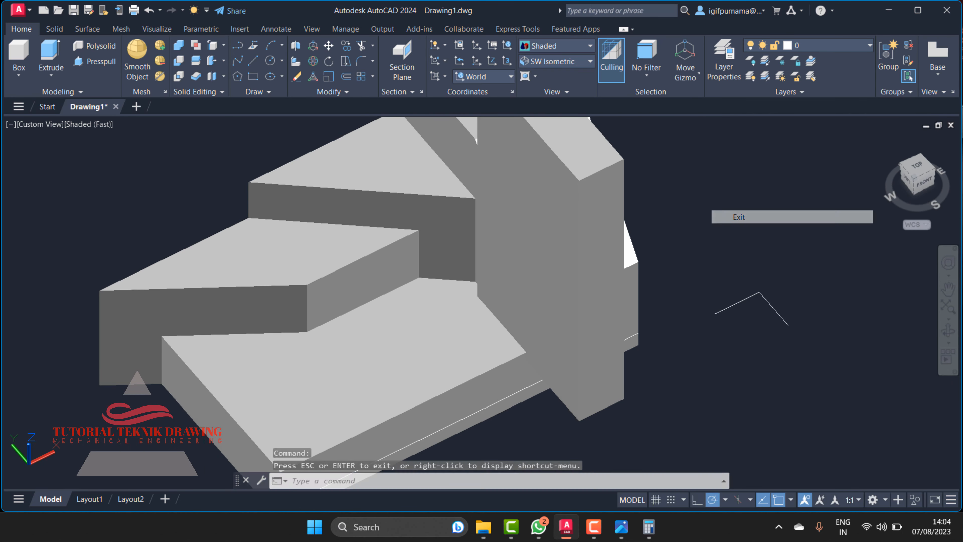
Move the box clear of the part and erase the slanted line crossing the tall block's end face
left_click(535, 182)
right_click(534, 182)
left_click(534, 182)
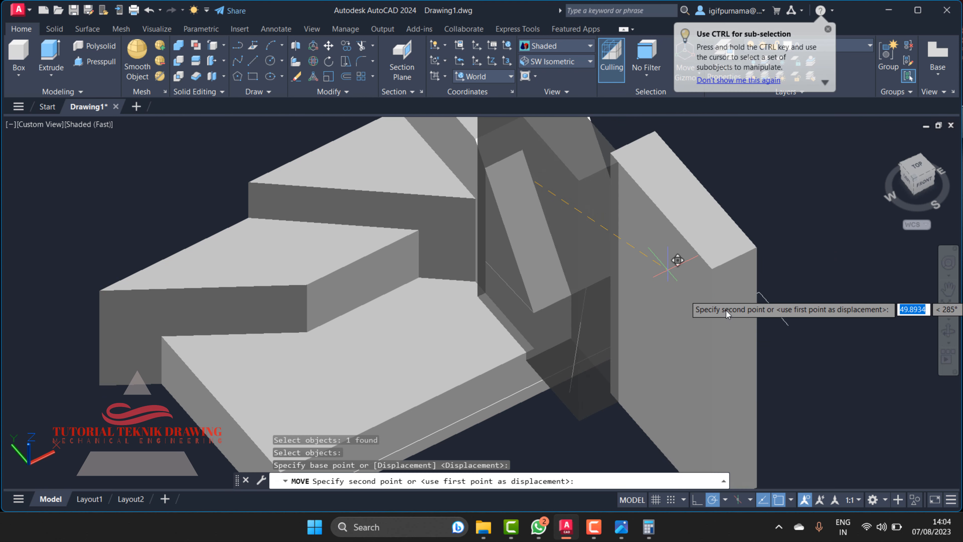
left_click(816, 345)
left_click(301, 80)
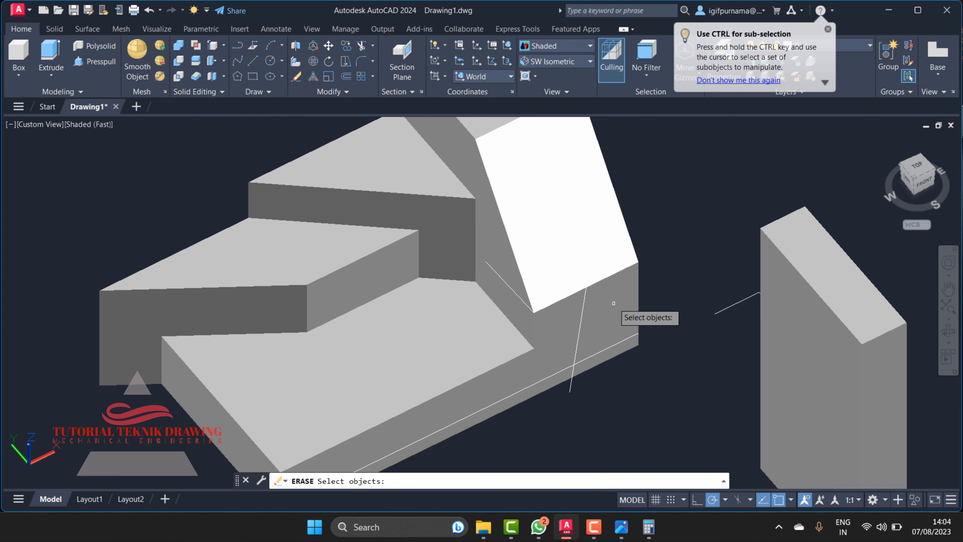
left_click(578, 337)
right_click(630, 400)
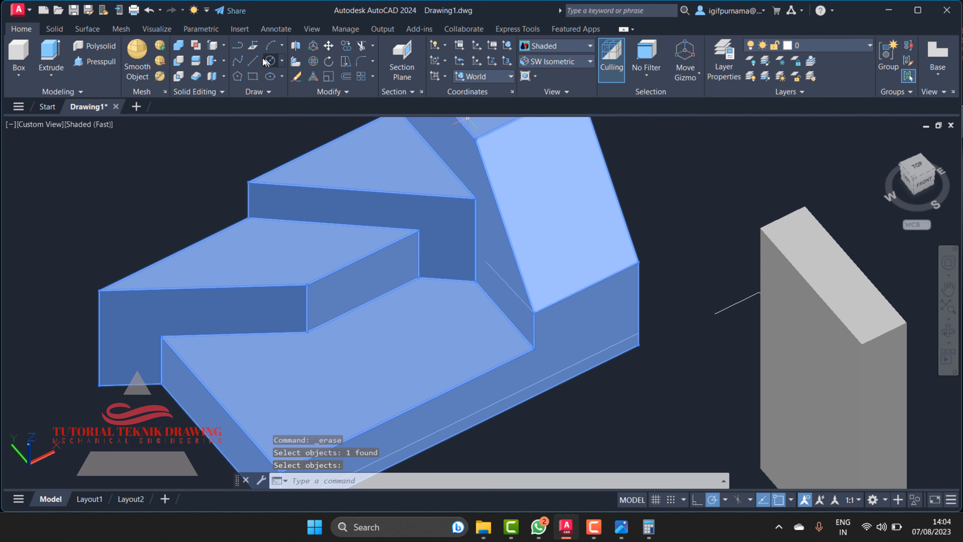
Draw a line from the midpoint of the slope's lower edge perpendicular to the bottom edge of the end face
type("l")
key("Return")
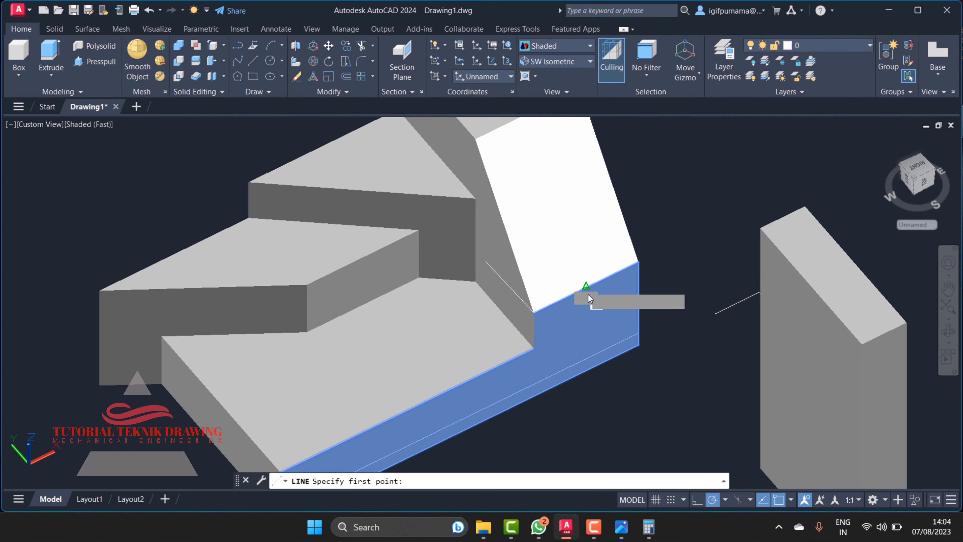
left_click(587, 287)
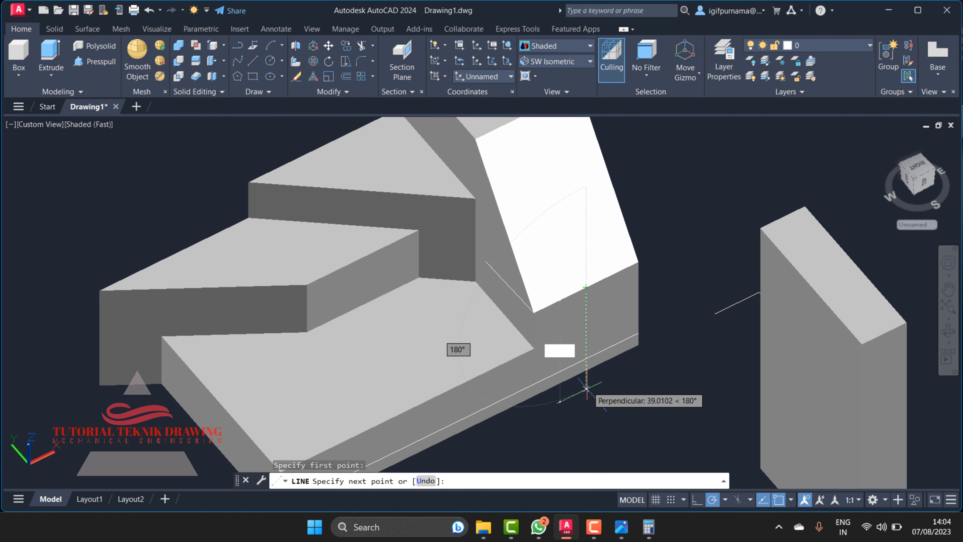
left_click(585, 371)
right_click(586, 372)
left_click(607, 239)
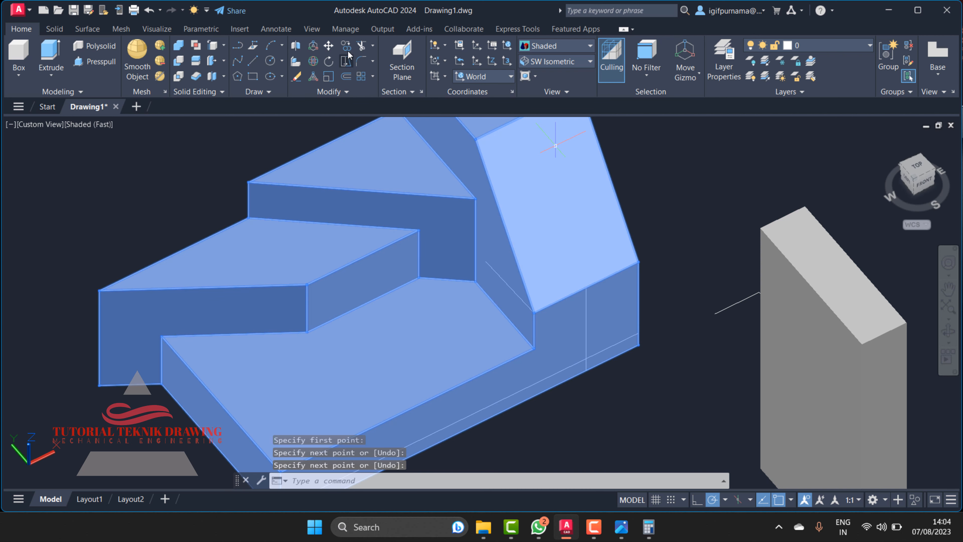
Move the box so its inner base edge's midpoint lands where the new vertical line crosses the end face's lower line
left_click(329, 47)
left_click(806, 365)
key("Return")
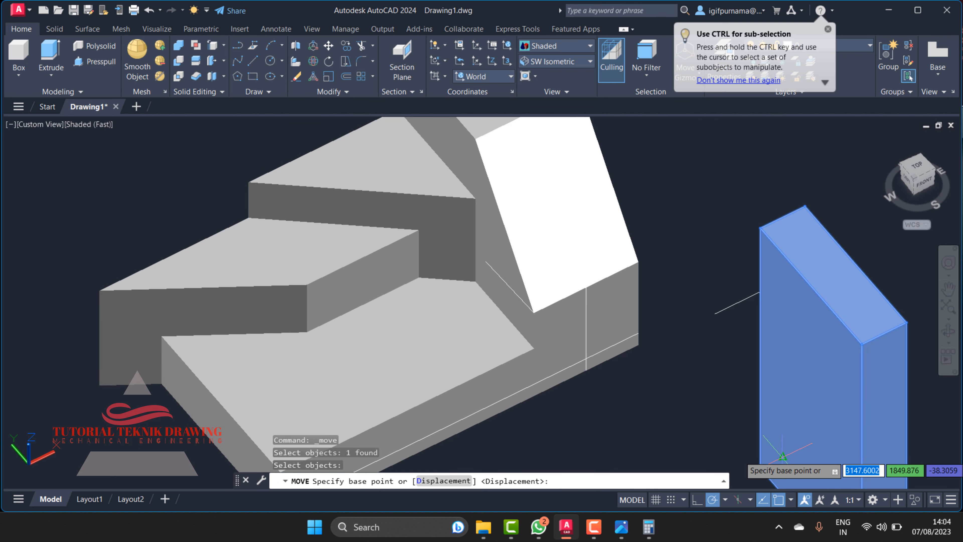
left_click(789, 453)
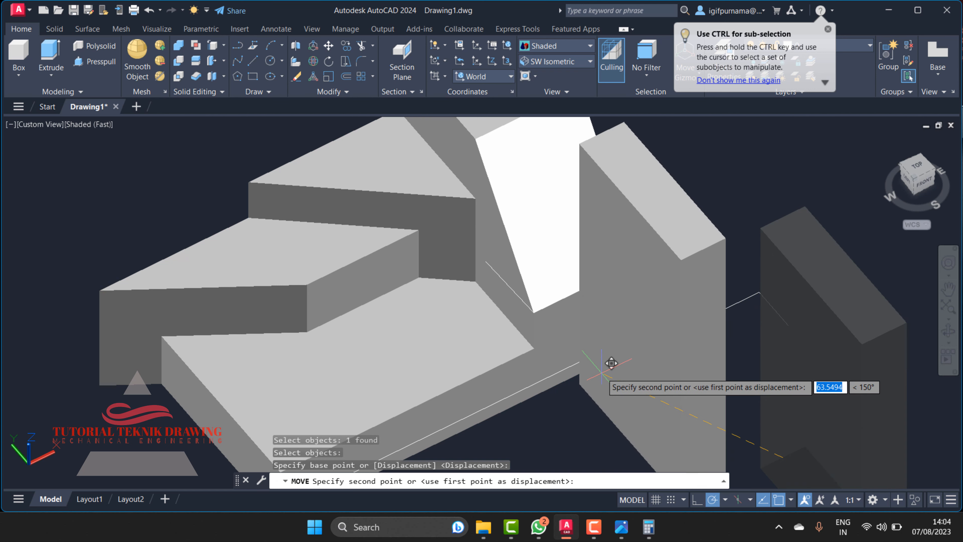
left_click(586, 360)
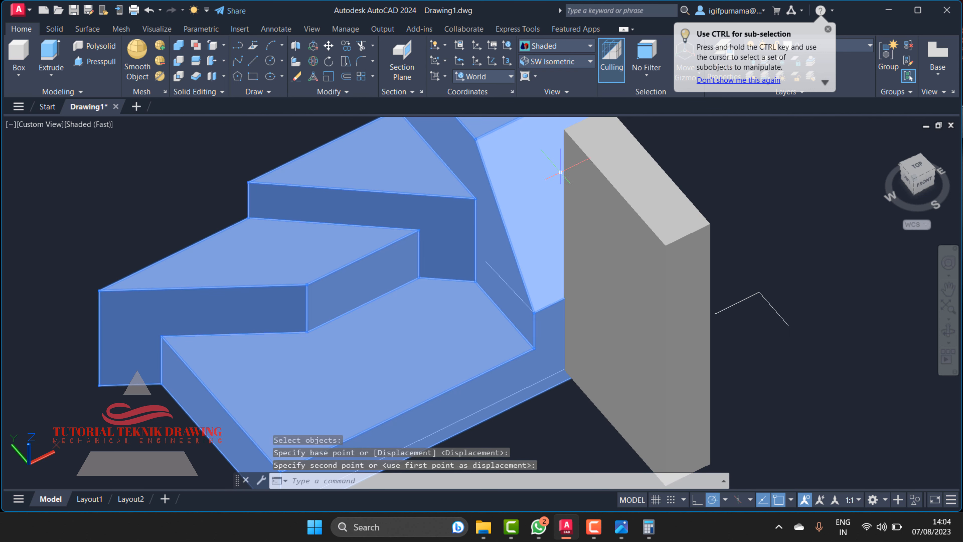
left_click(329, 46)
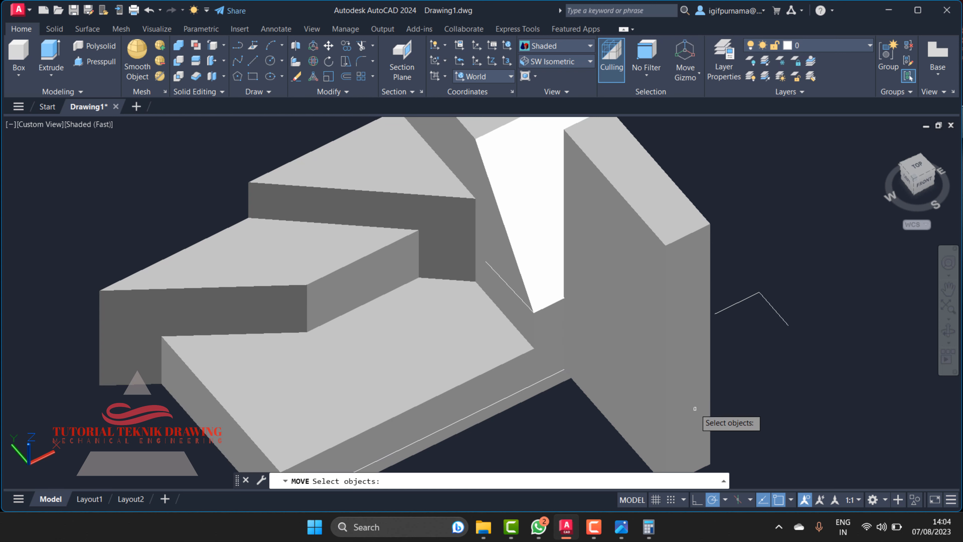
left_click(695, 402)
right_click(812, 281)
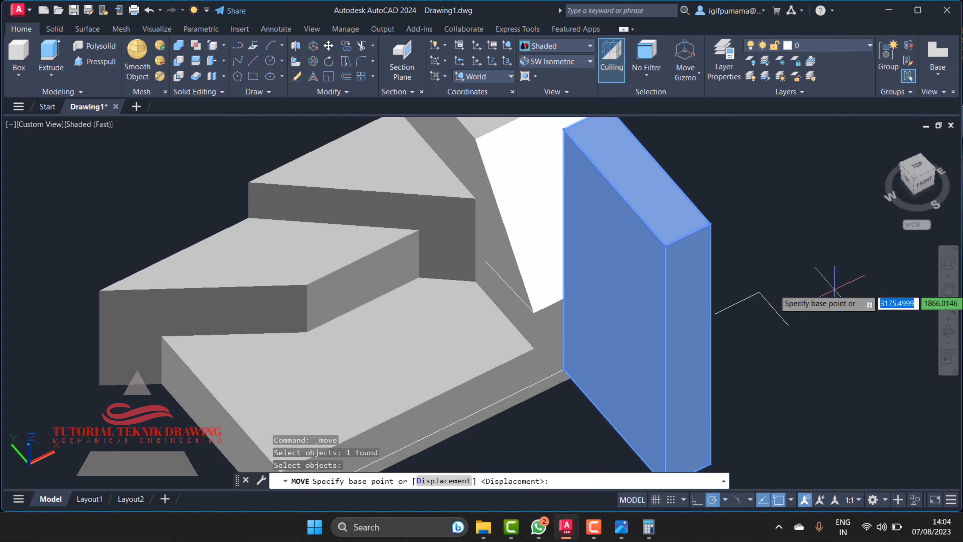
right_click(828, 270)
left_click(852, 284)
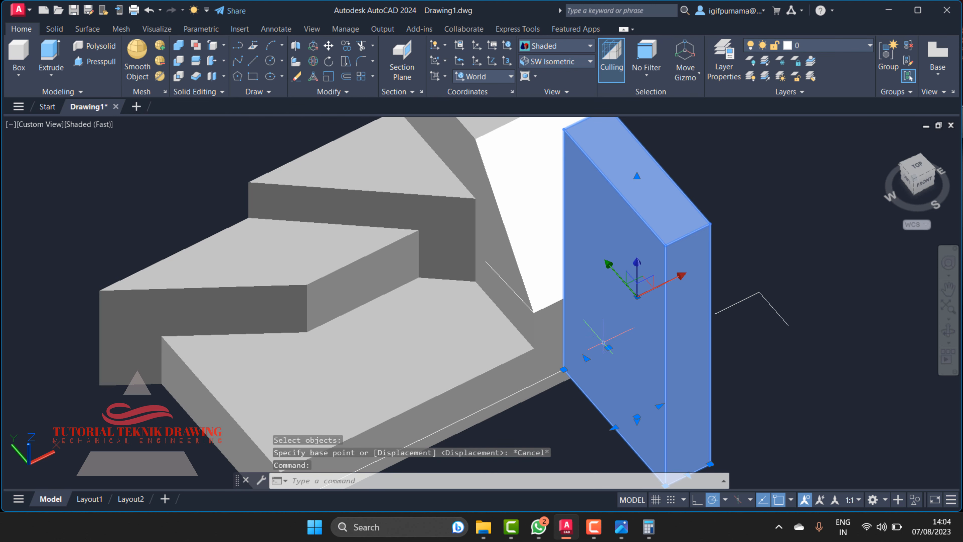
Switch to the 2D Wireframe style and stretch the box's inner side into the tall block by the 25-long line's depth
left_click(588, 357)
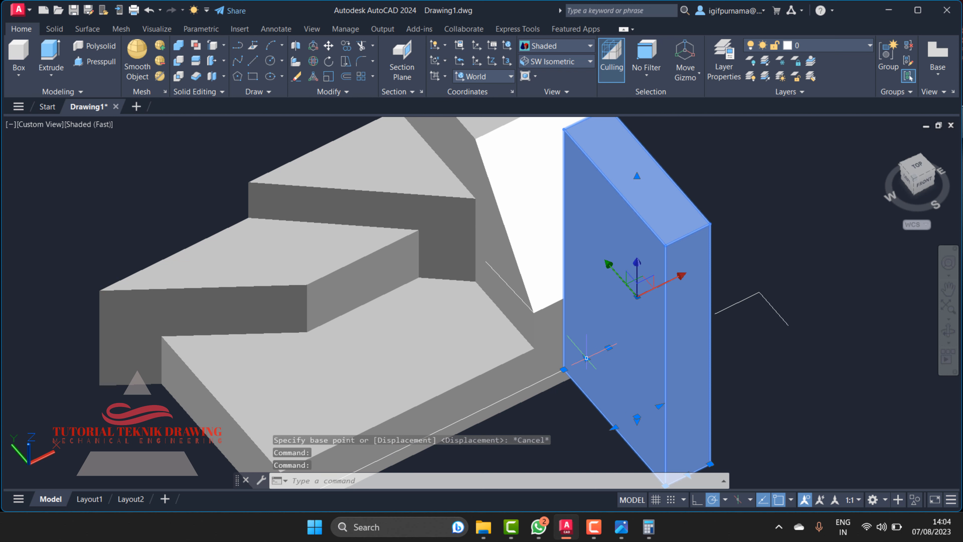
left_click(587, 356)
left_click(556, 45)
left_click(535, 79)
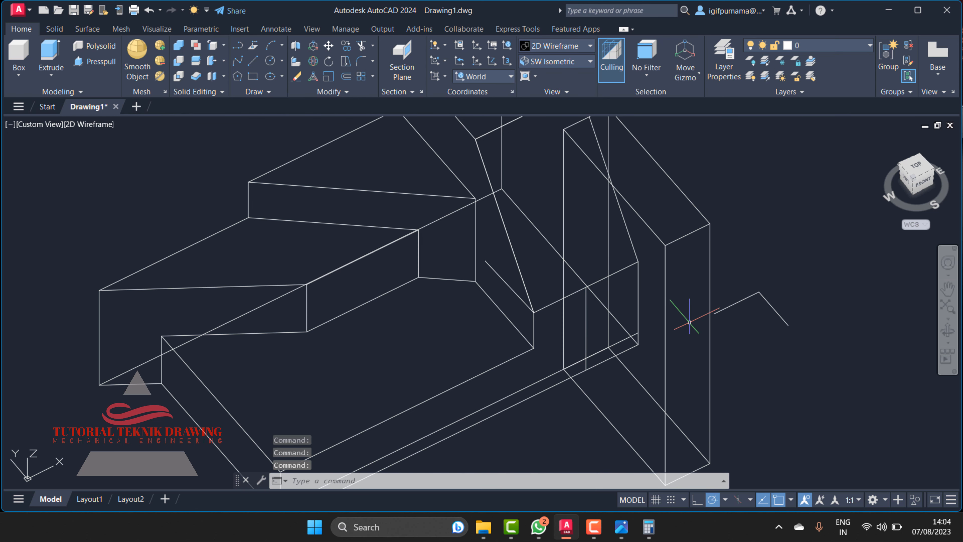
left_click(666, 306)
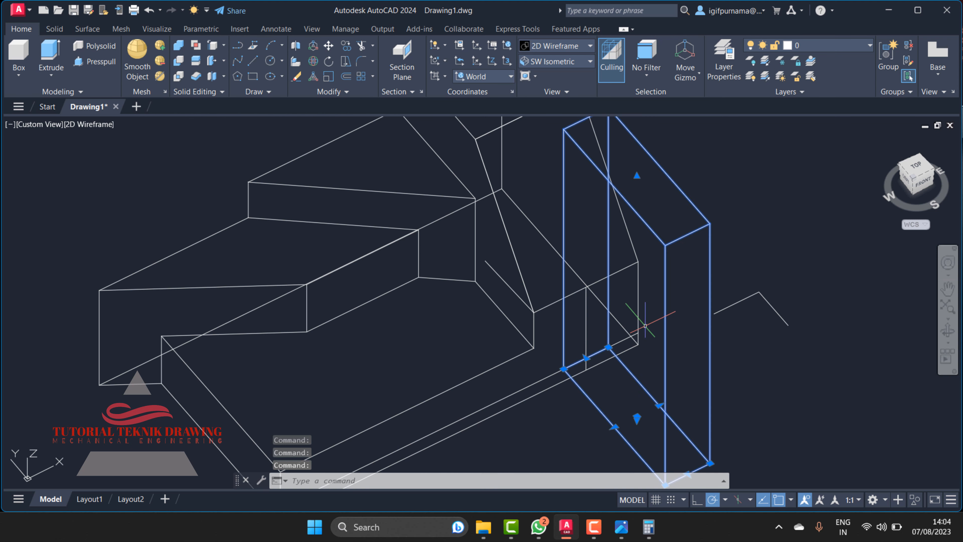
left_click(587, 357)
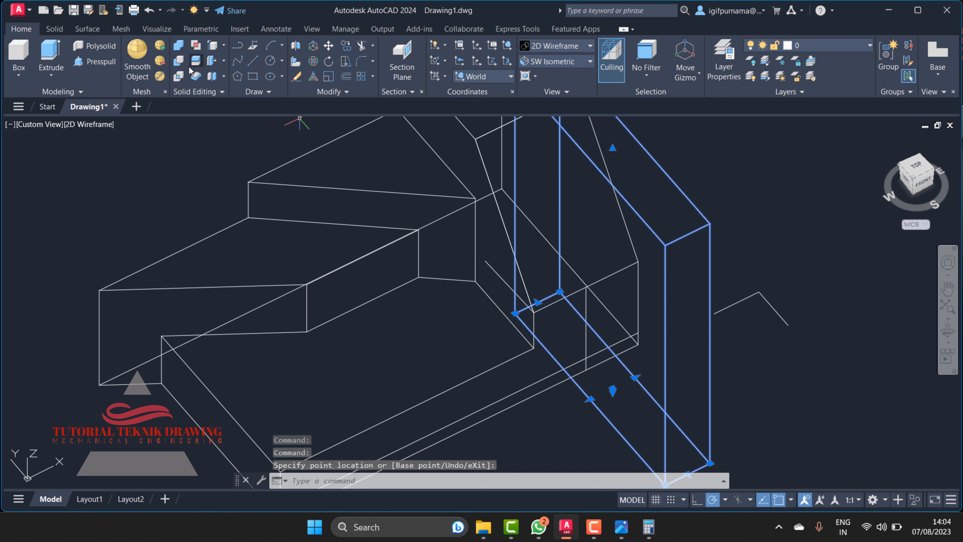
Subtract the box from the stepped part to cut the slot through the tall block's sloped end
left_click(179, 64)
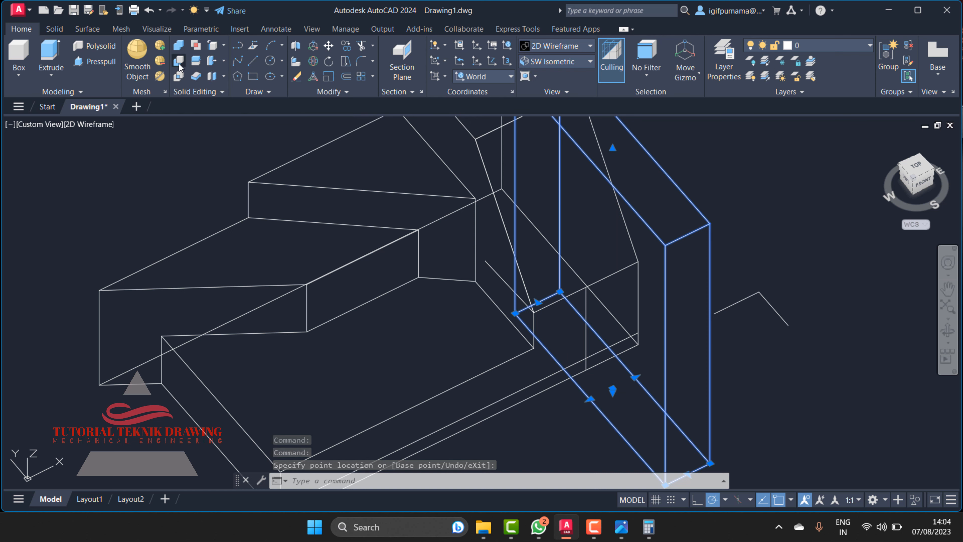
left_click(440, 196)
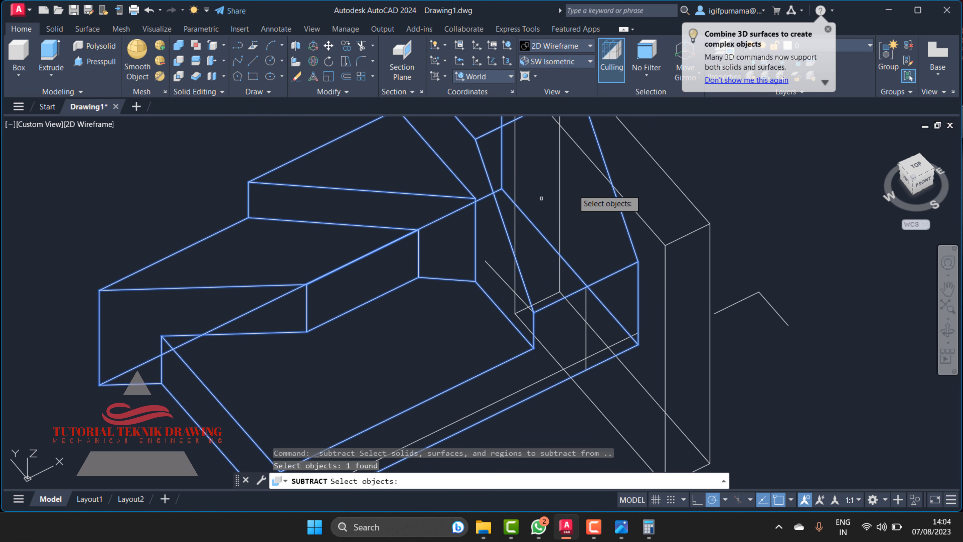
key("Return")
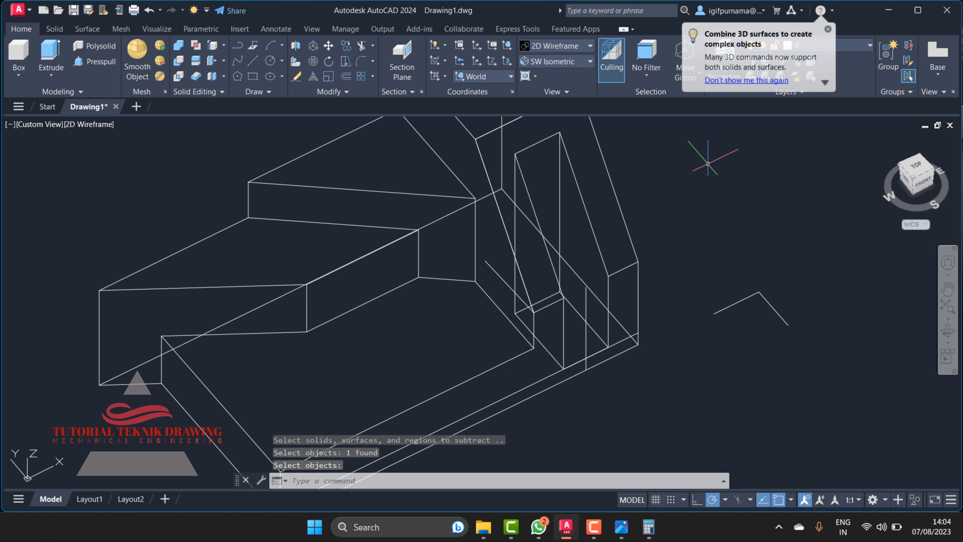
Display the model in the Shaded visual style from the home view
left_click(550, 49)
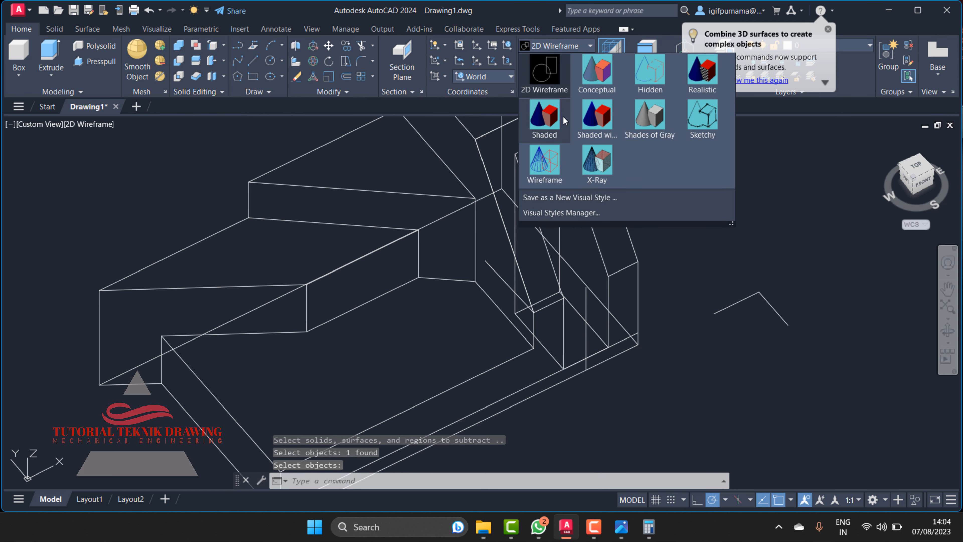
left_click(549, 111)
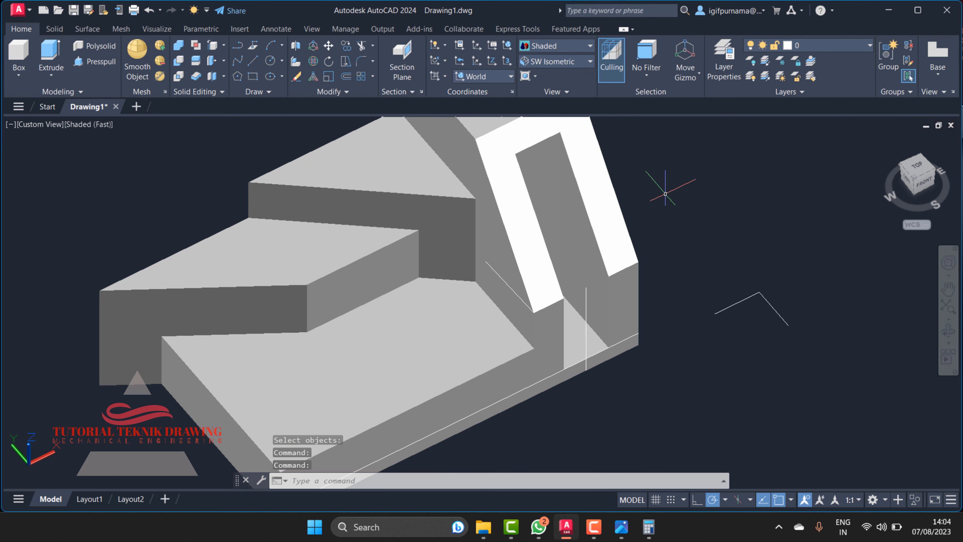
left_click(884, 141)
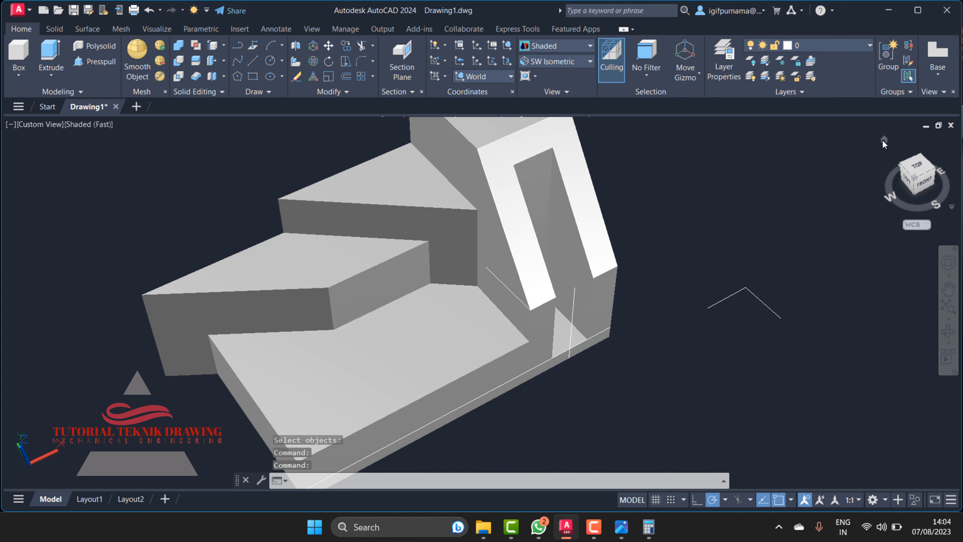
Move the finished stepped part clear of the leftover construction lines
left_click(345, 45)
left_click(471, 237)
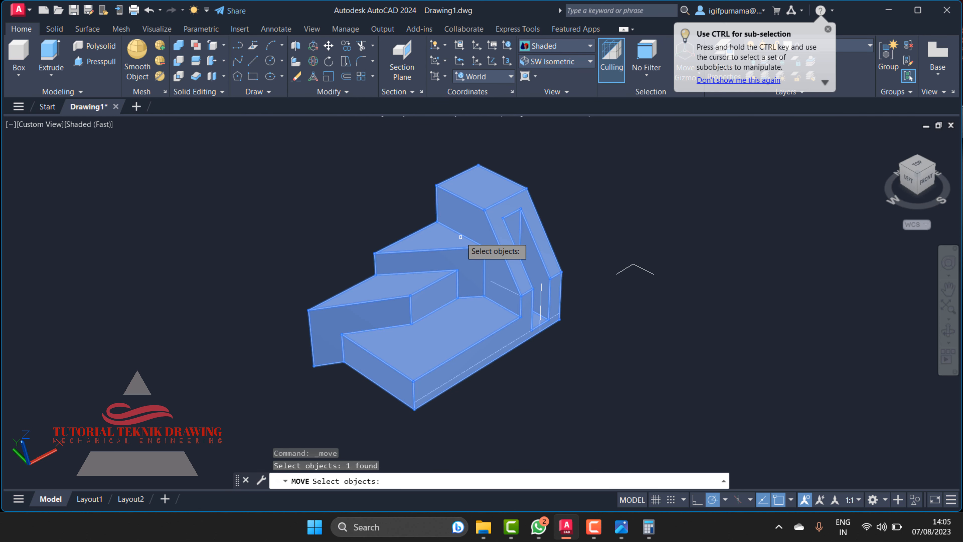
key("Return")
left_click(454, 233)
Erase all the leftover construction lines beside the stepped part
left_click(298, 79)
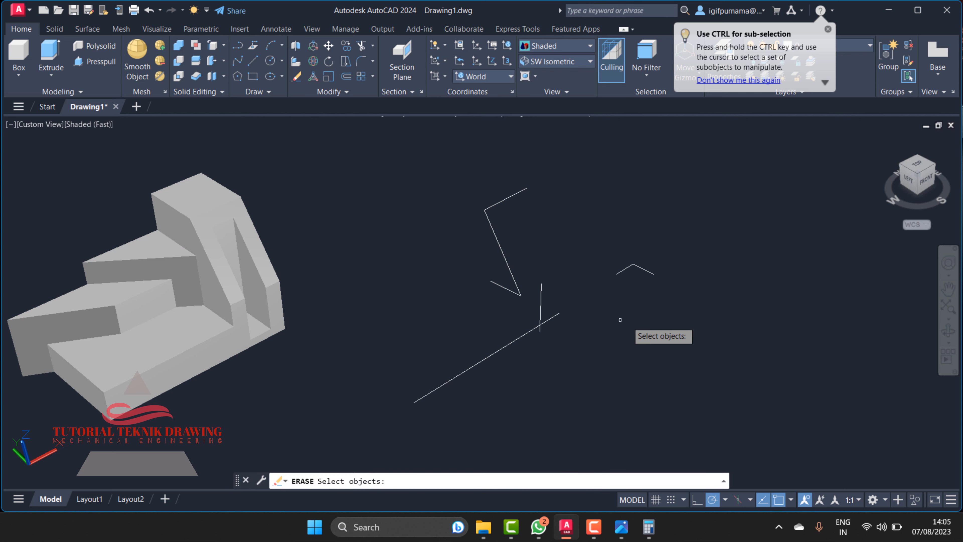
left_click(703, 362)
left_click(339, 123)
key("Return")
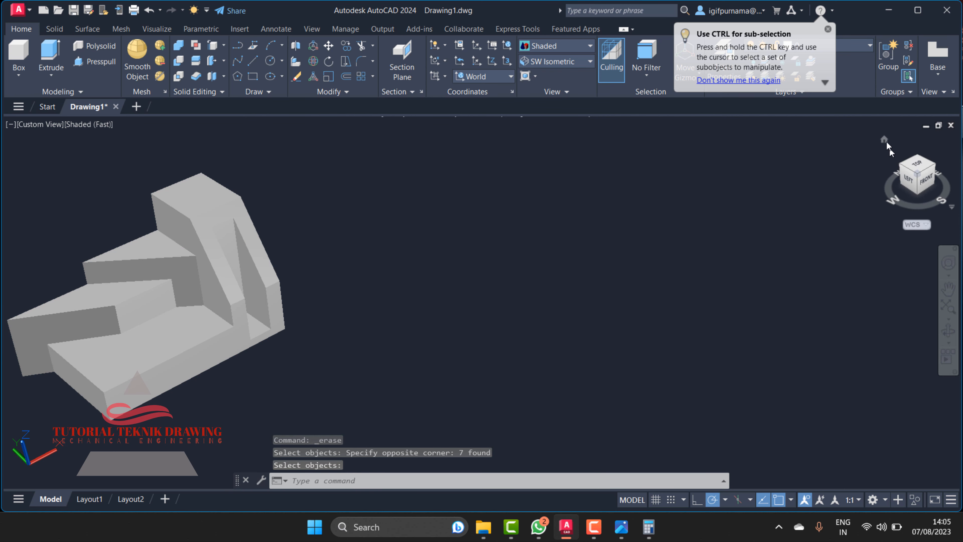
Restore the home view and orbit the part slightly to inspect the steps and the slotted sloped end
left_click(886, 137)
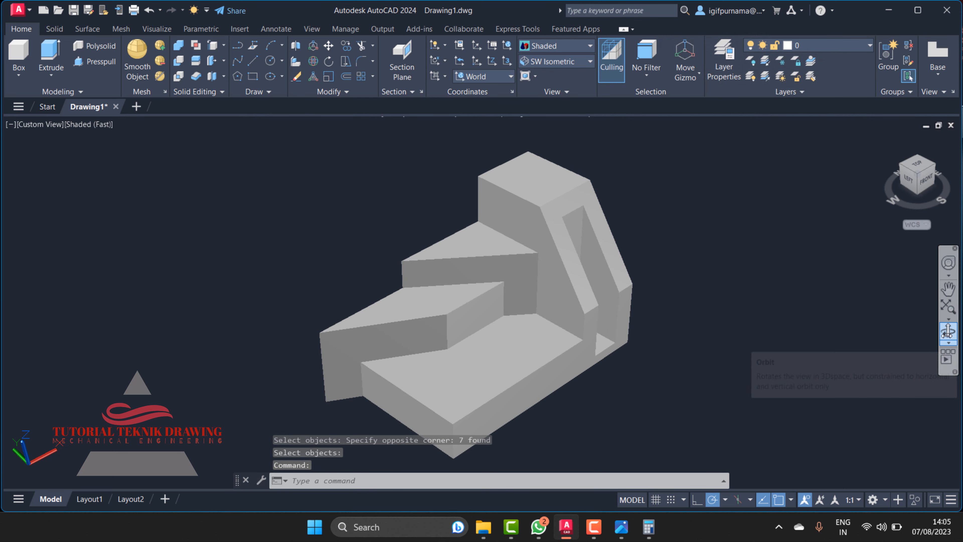
left_click(947, 333)
left_click_drag(658, 338, 626, 332)
right_click(667, 257)
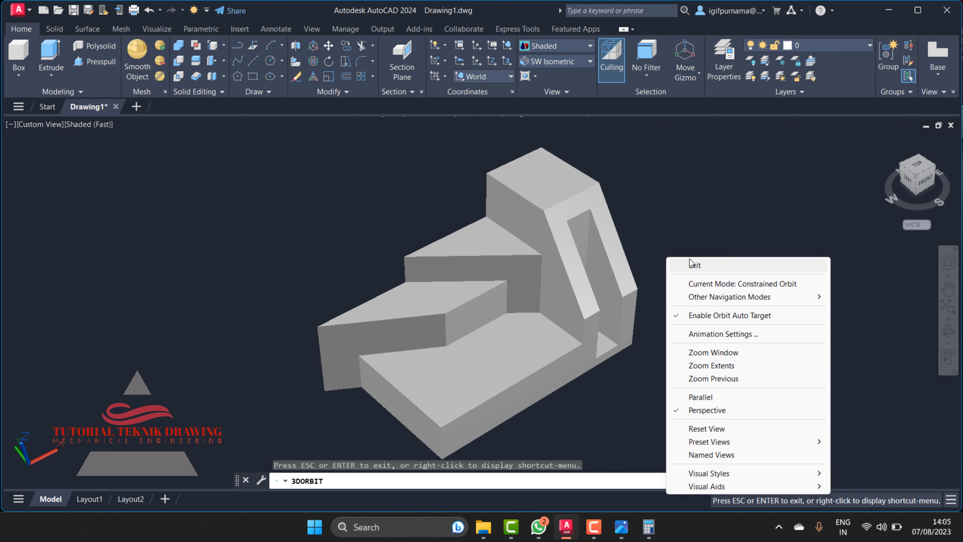
left_click(690, 262)
left_click(593, 533)
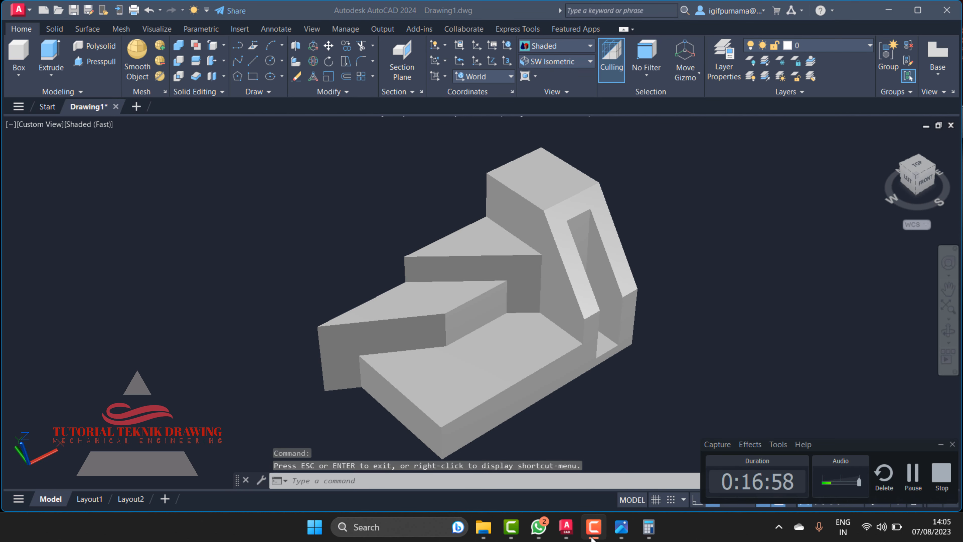
left_click(593, 534)
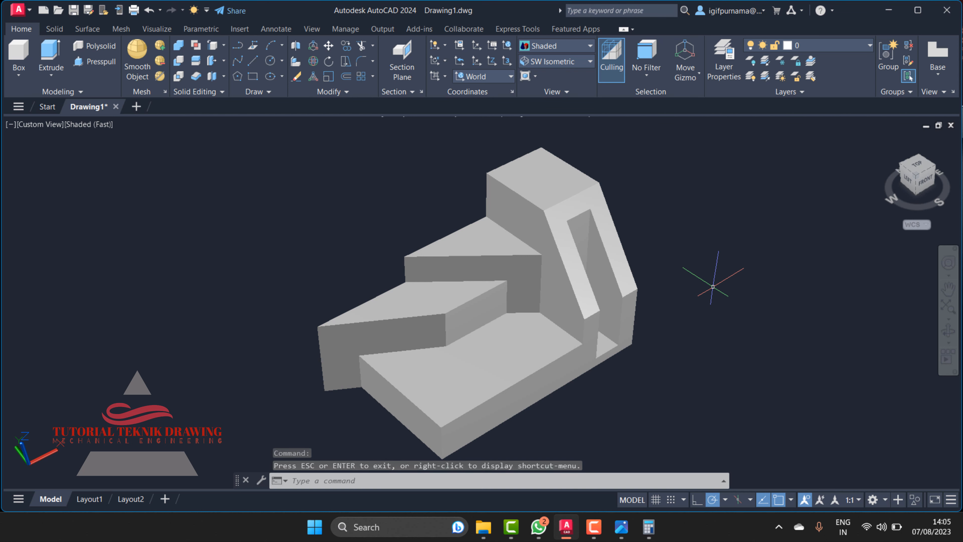
Open the Materials Browser with the RAMT command and expand the Autodesk Library's material categories
type("R")
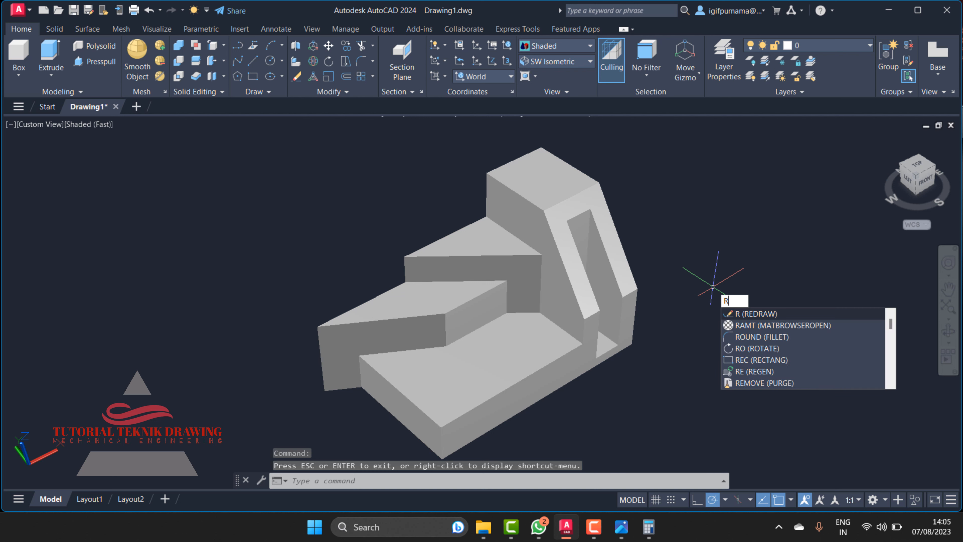
type("amn")
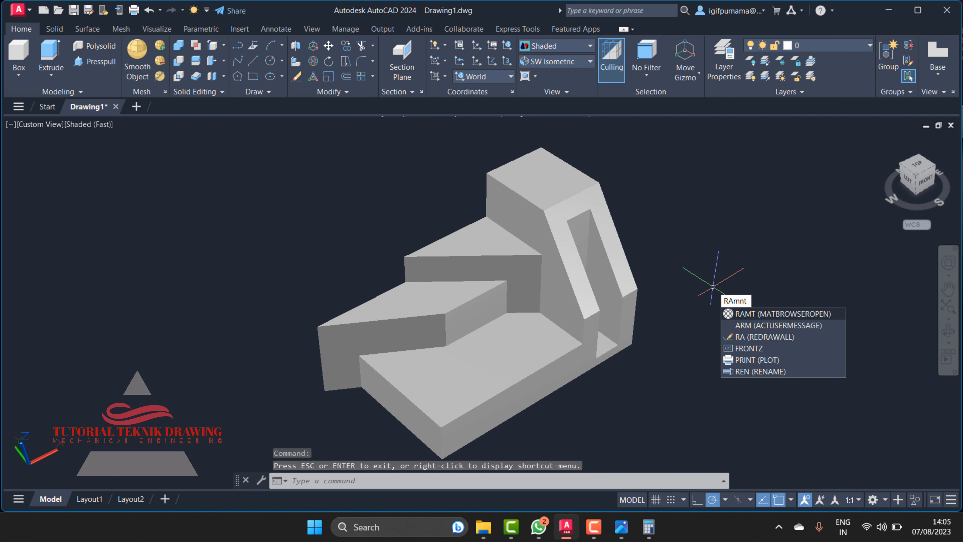
key("Return")
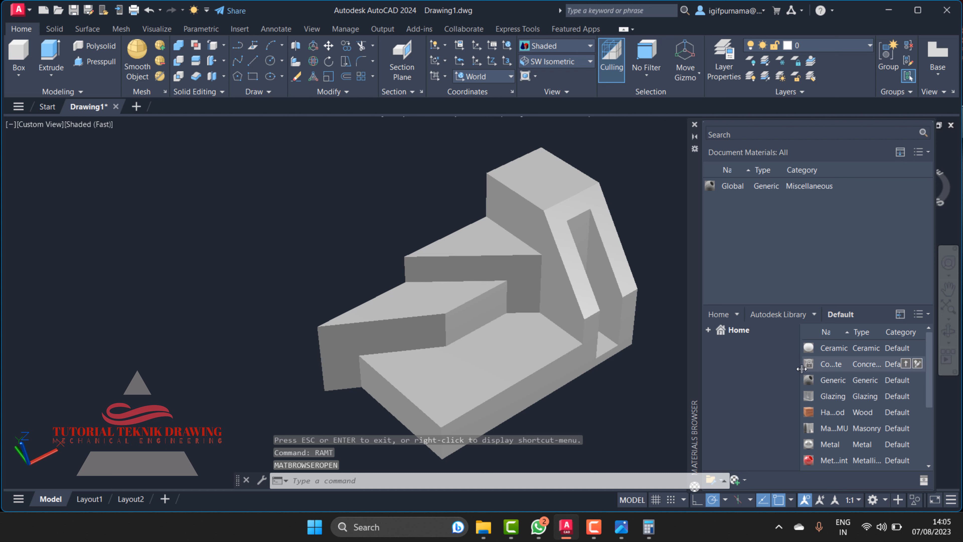
mouse_move(899, 363)
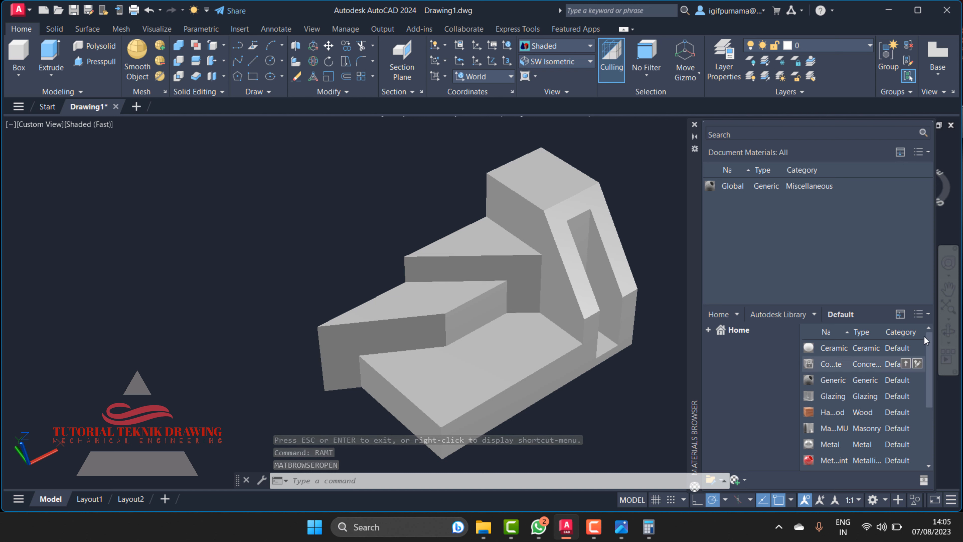
left_click(708, 330)
left_click(720, 354)
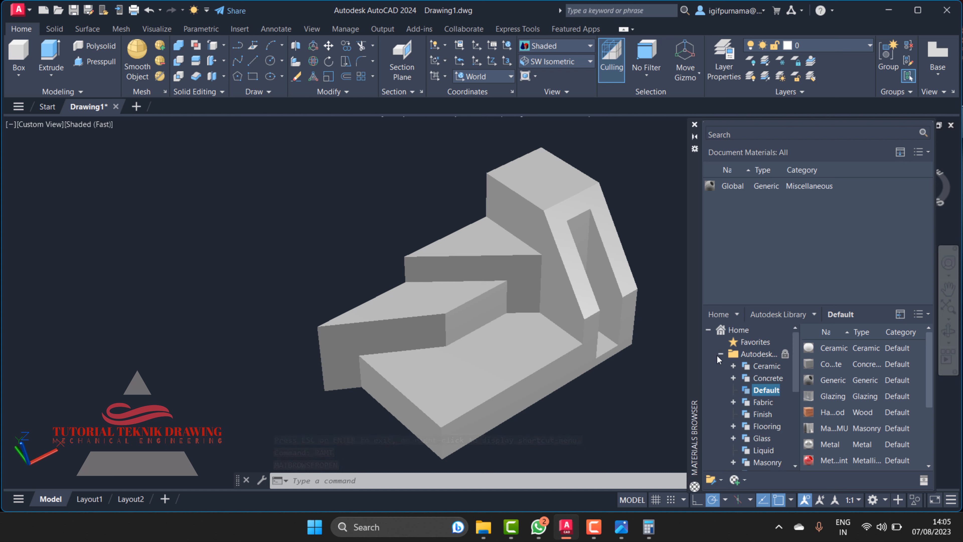
Browse the Autodesk Library's material categories, including Default, Finish, Wall Paint, Stucco, Roofing and Plastic, for a suitable material
mouse_move(926, 361)
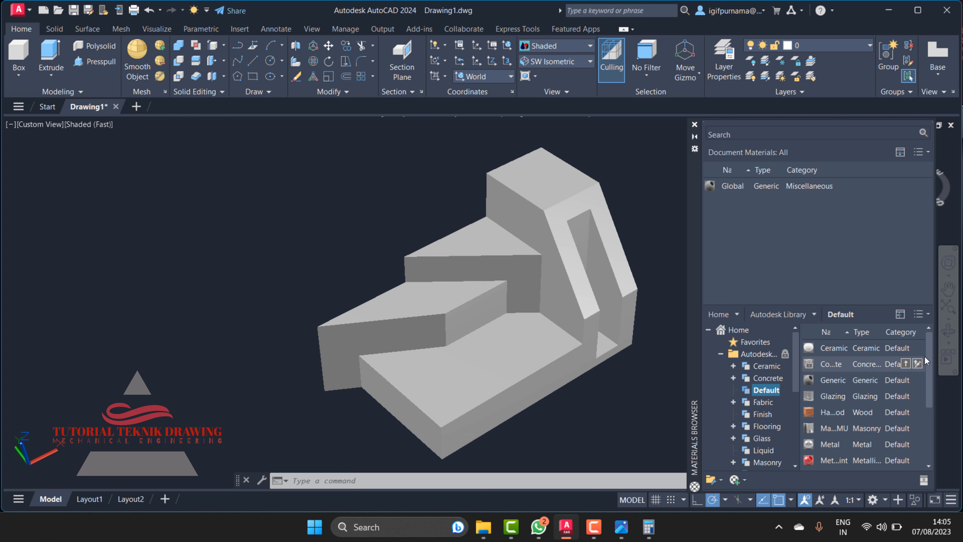
scroll(923, 376, "down", 2)
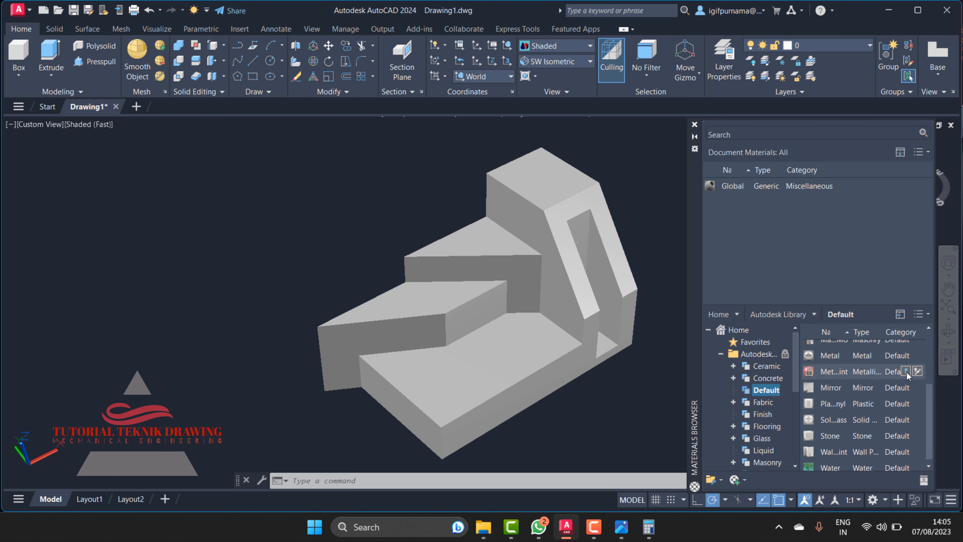
left_click(763, 402)
left_click(762, 439)
left_click(762, 414)
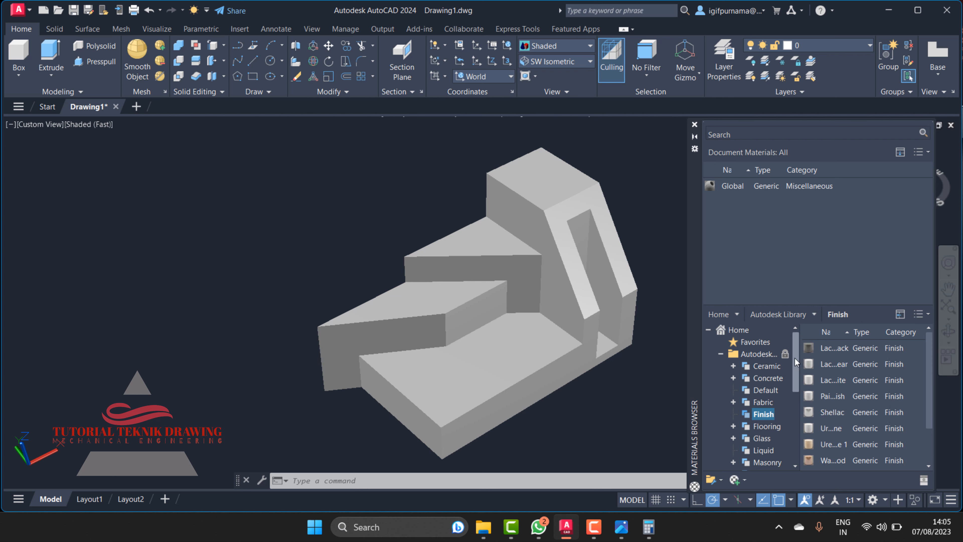
left_click_drag(795, 358, 780, 463)
left_click(765, 464)
left_click(768, 450)
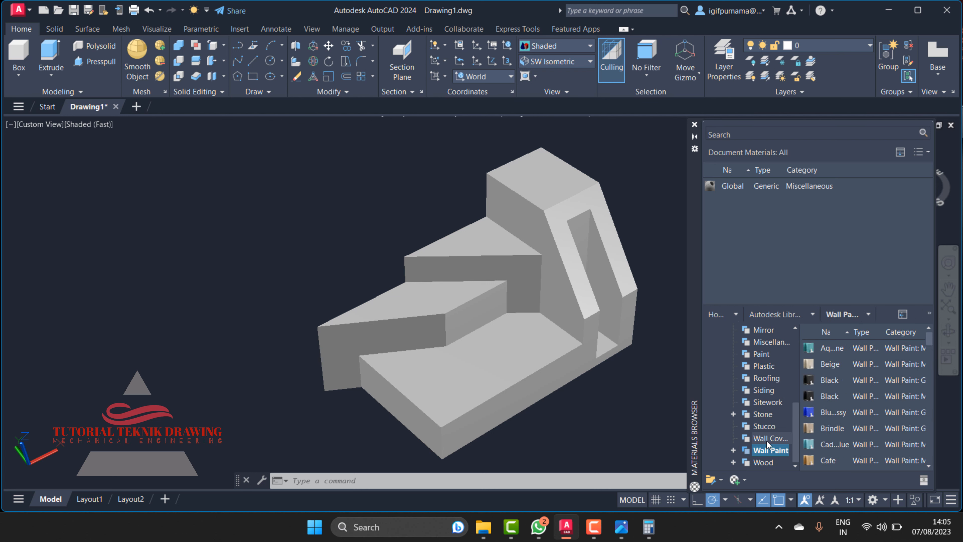
left_click(768, 440)
left_click(765, 414)
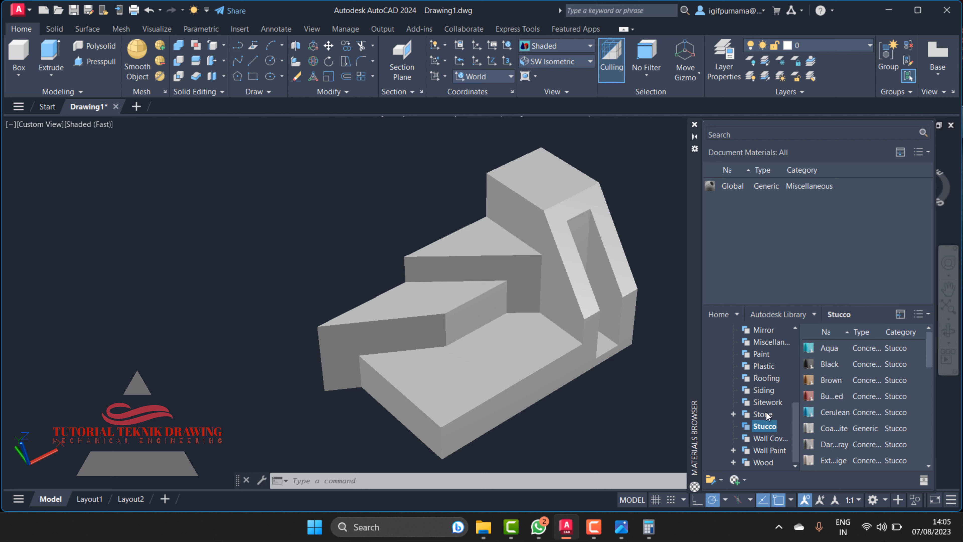
left_click(766, 401)
left_click(766, 390)
left_click(765, 378)
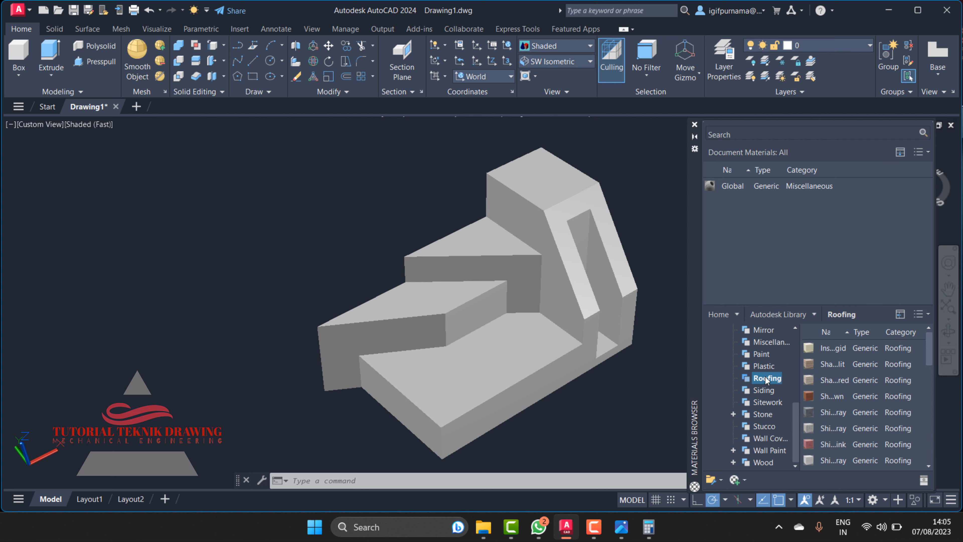
left_click(764, 367)
Apply the magenta material from the Miscellaneous category to the part and switch to the Realistic visual style
left_click(767, 343)
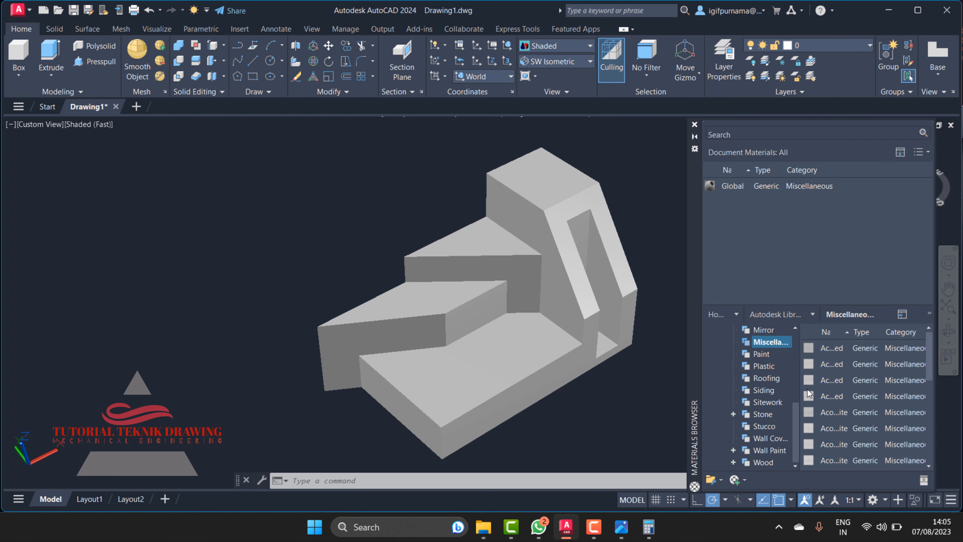
scroll(913, 427, "down", 5)
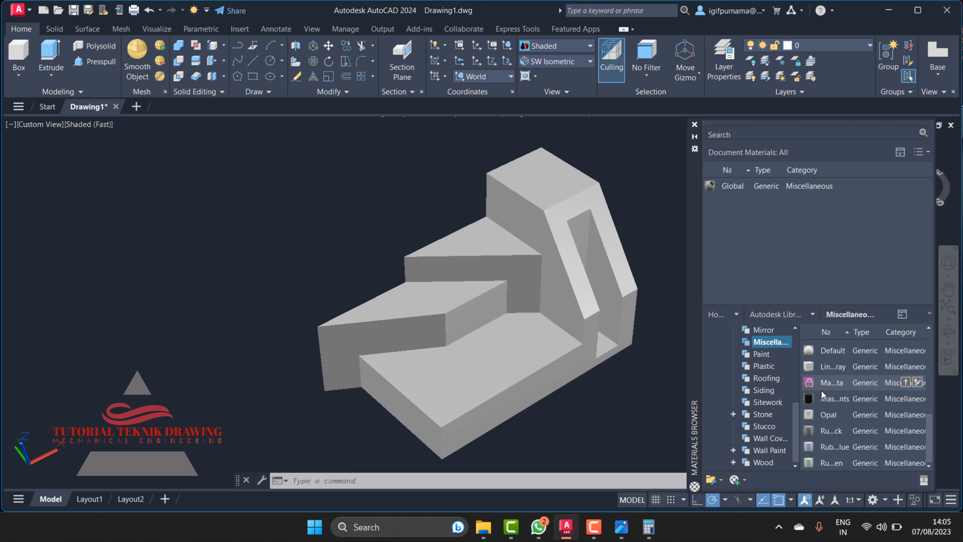
left_click(905, 382)
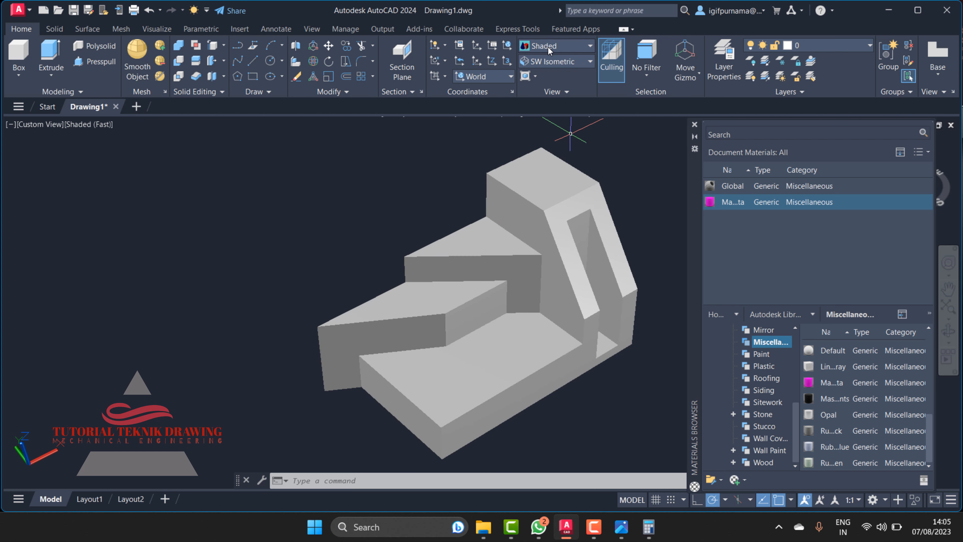
left_click(569, 45)
left_click(702, 80)
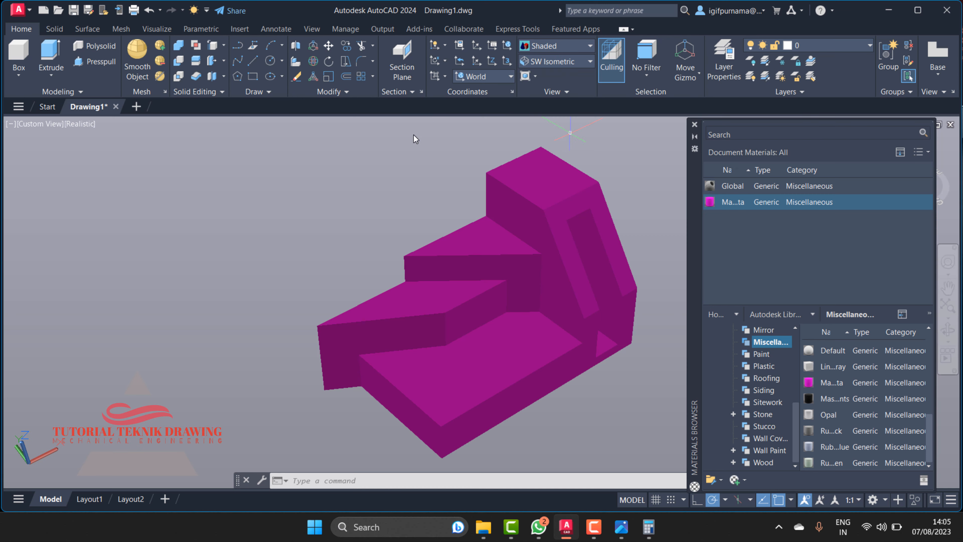